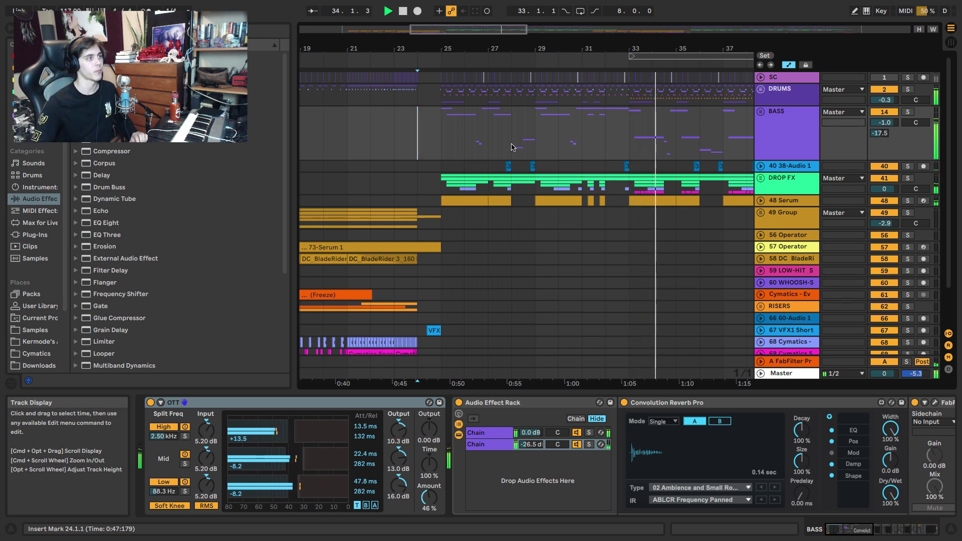
Stop playback, then audition the drop from bar 25 for a few bars.
key(space)
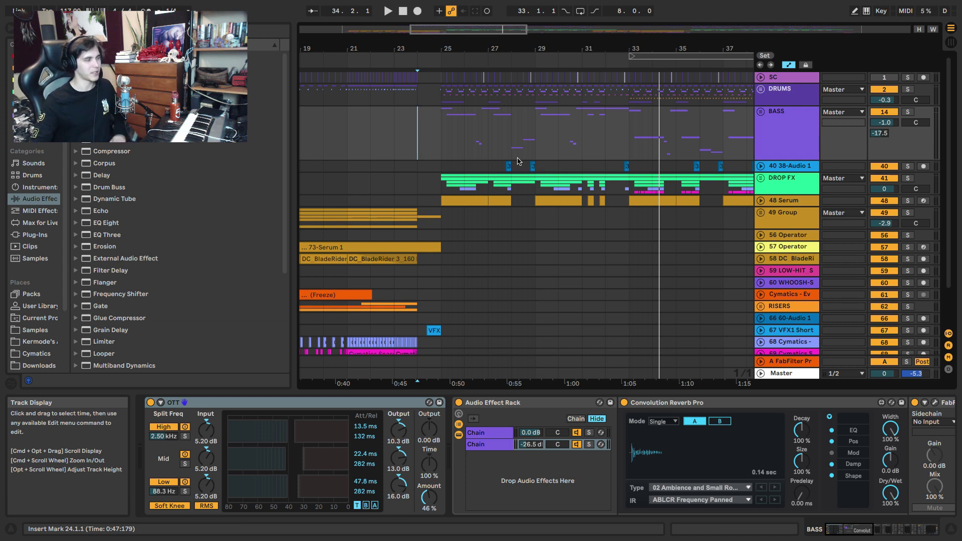
click(441, 134)
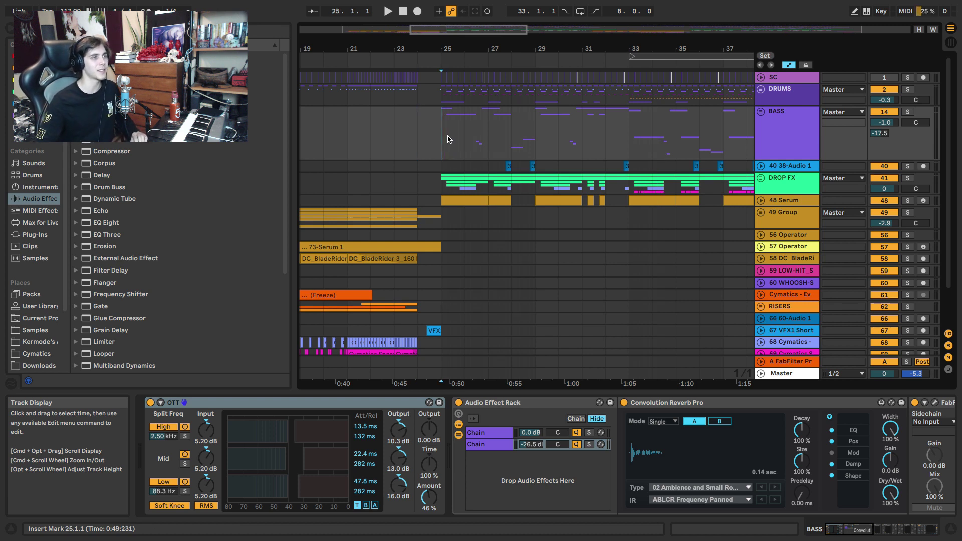
key(space)
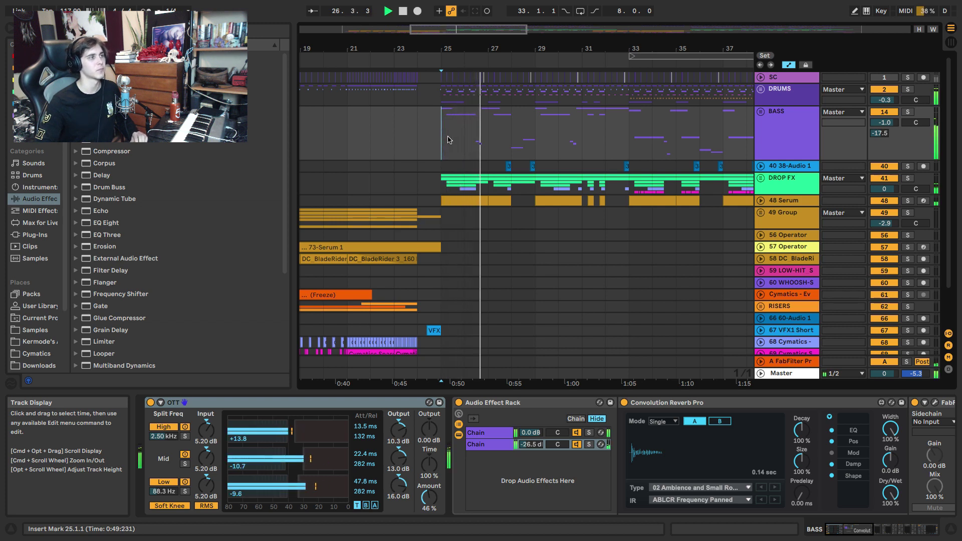
key(space)
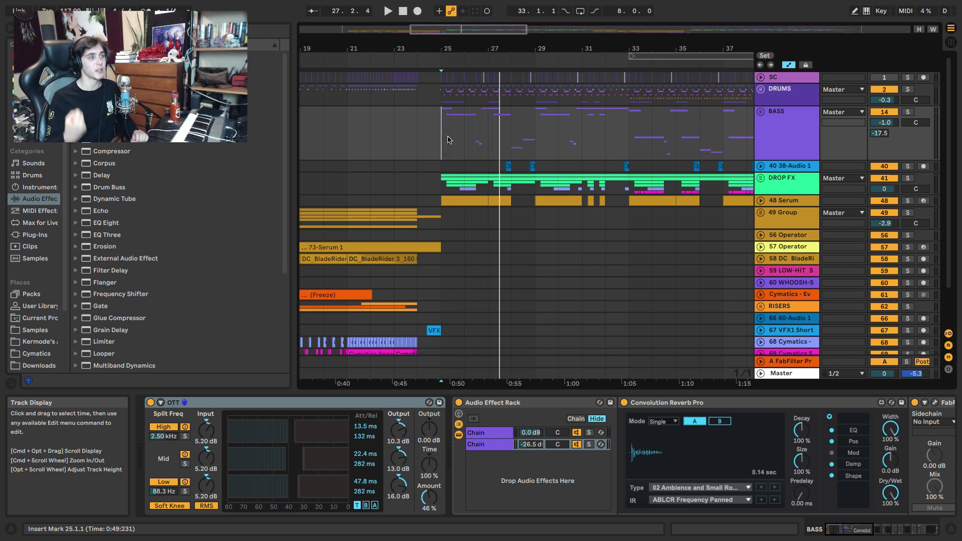
Insert a new audio track, move it above the SC track and deactivate it.
click(774, 76)
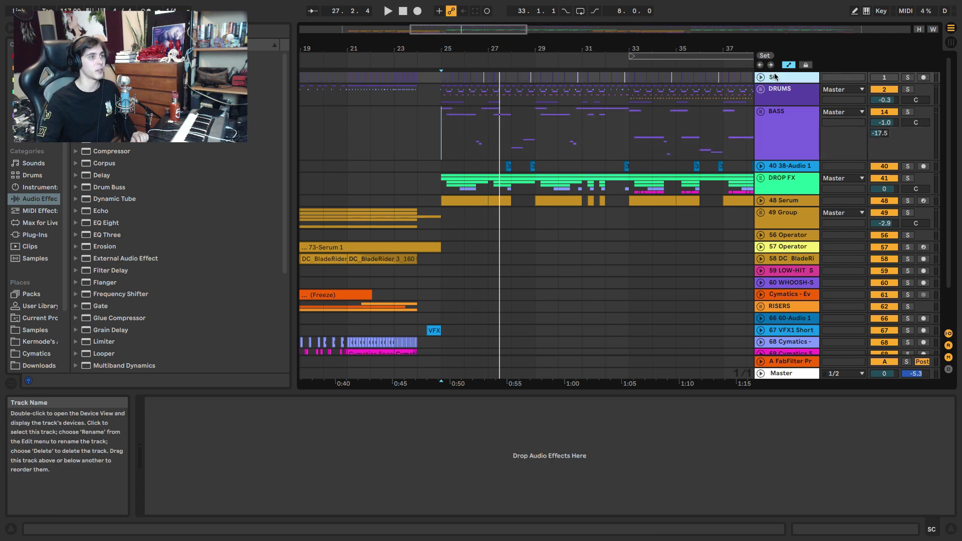
key(ctrl+t)
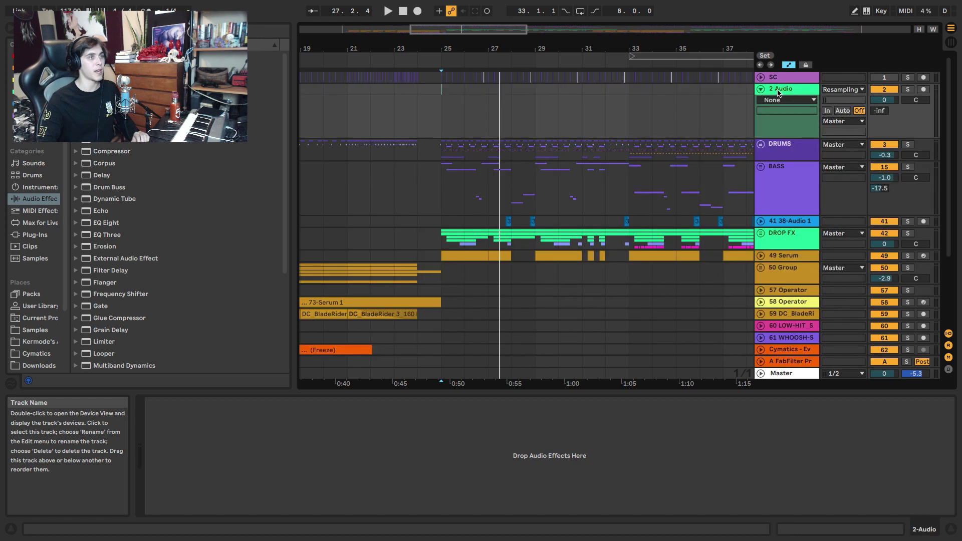
drag(777, 77, 776, 75)
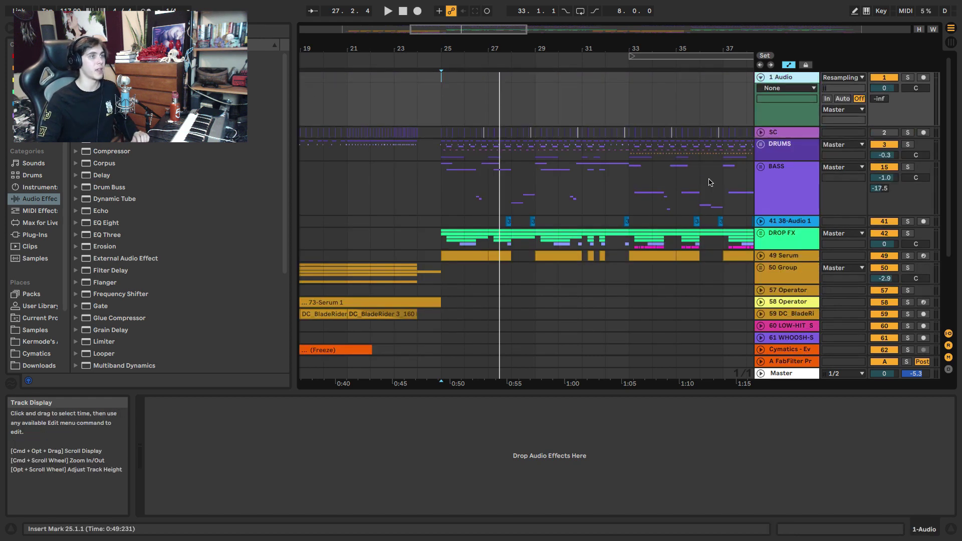
click(873, 78)
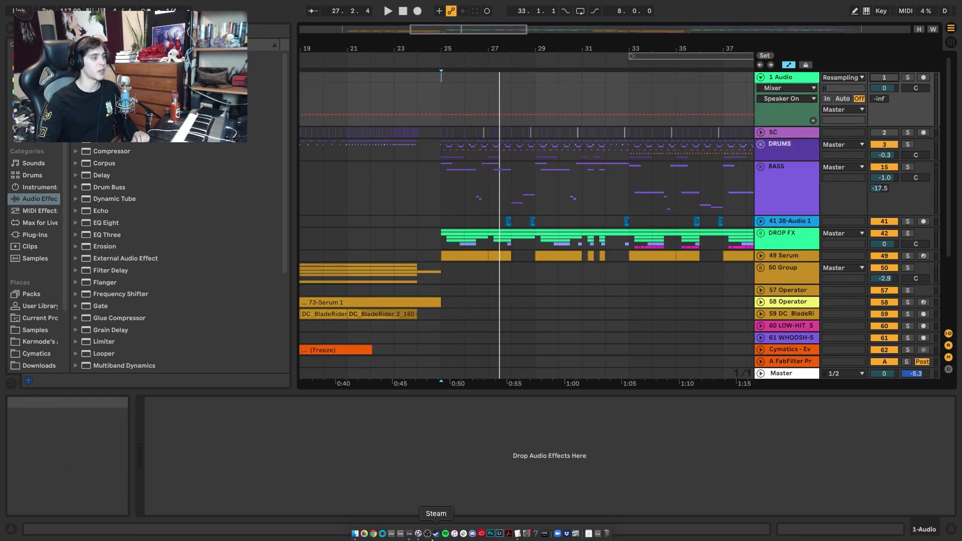
Place the Red Lips Skrillex Remix audio file on the new track at bar 25 and set its clip start to about 1:26.
drag(453, 95, 448, 82)
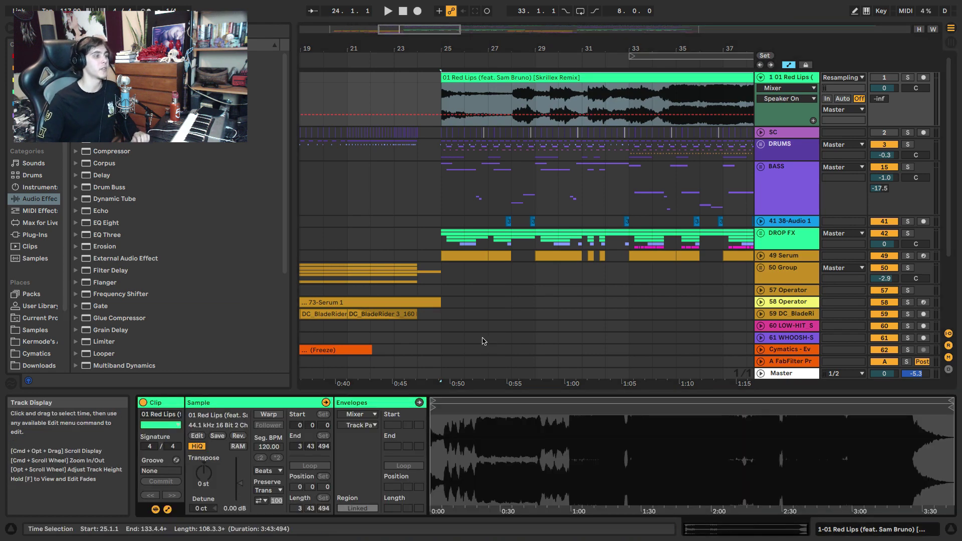
mouse_move(433, 408)
mouse_down()
mouse_move(640, 419)
mouse_move(627, 421)
mouse_move(627, 471)
mouse_up()
drag(634, 409, 644, 403)
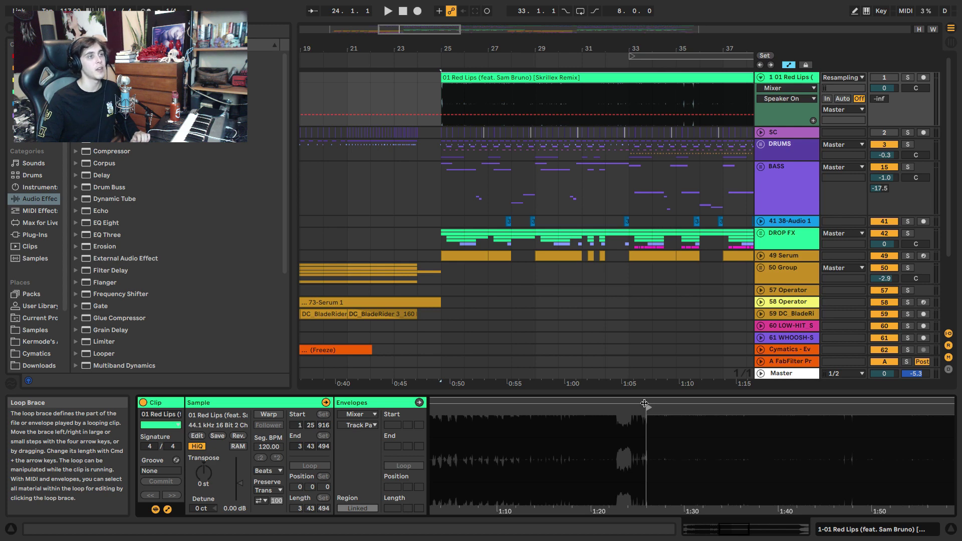
Inspect the reference track's output options and the Master track's device chain, including the Ozone 8 Equalizer.
click(832, 110)
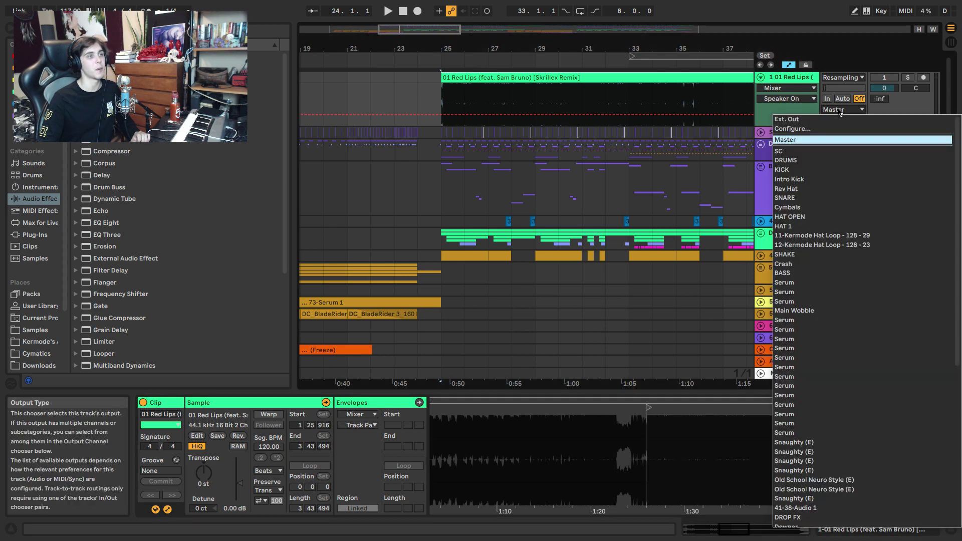
click(787, 108)
click(787, 77)
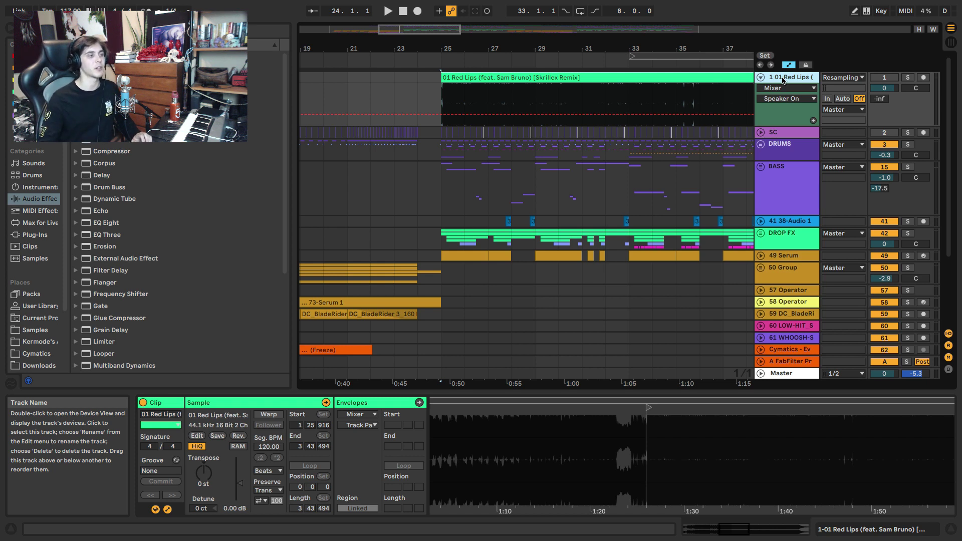
click(779, 376)
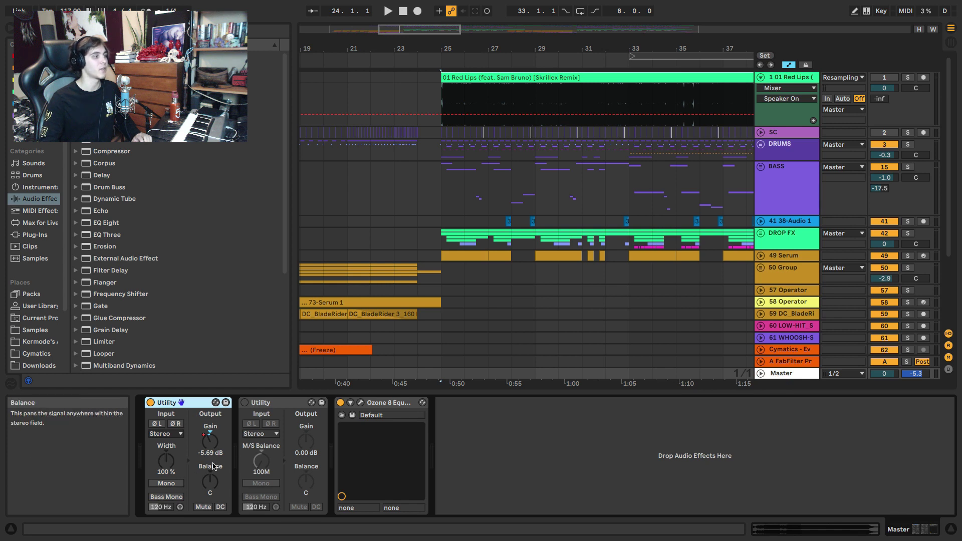
click(360, 403)
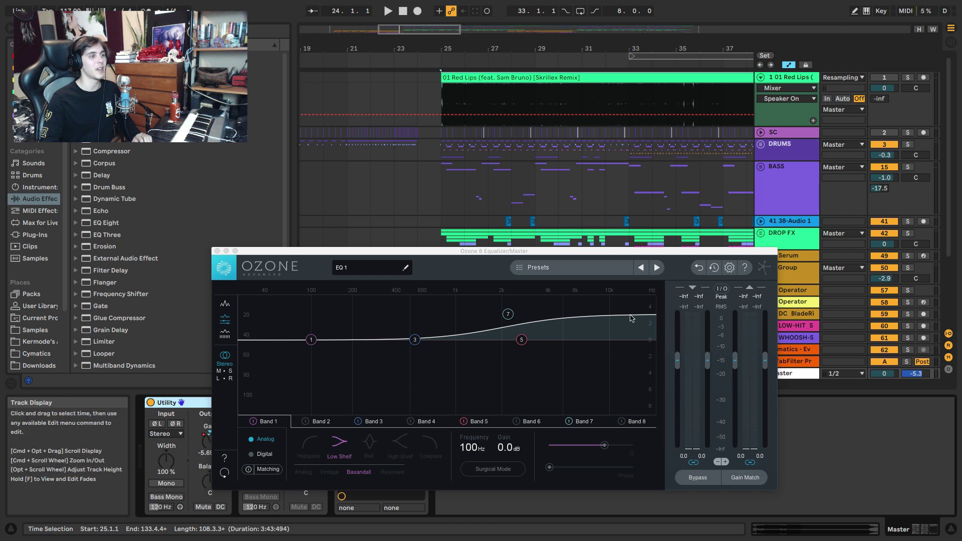
click(216, 251)
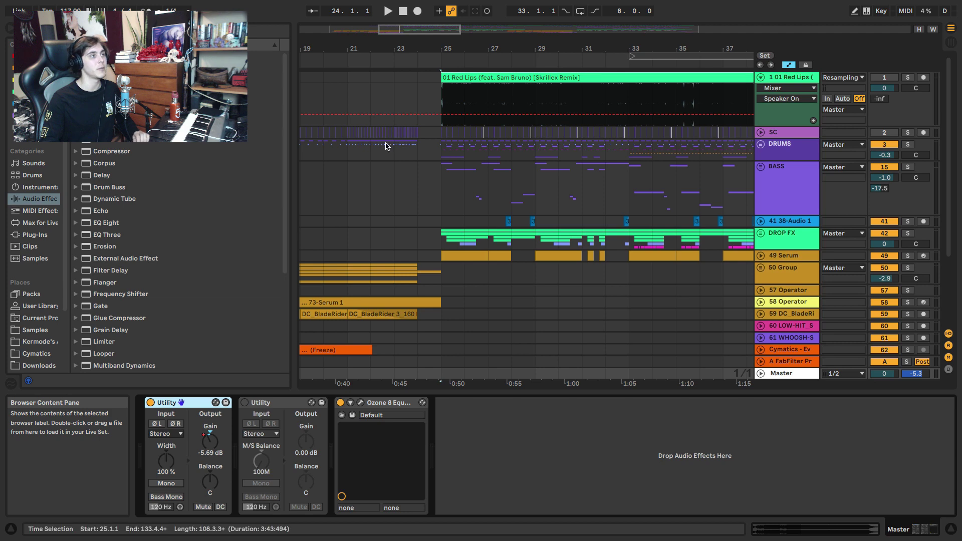
Route the Red Lips reference track's output to Ext. Out, bypassing the Master effects.
click(444, 95)
click(833, 113)
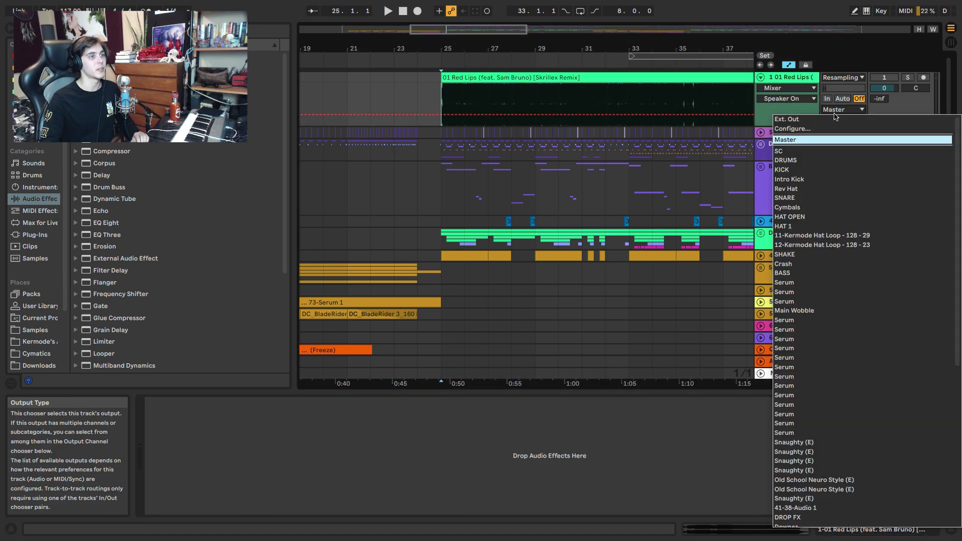
click(834, 119)
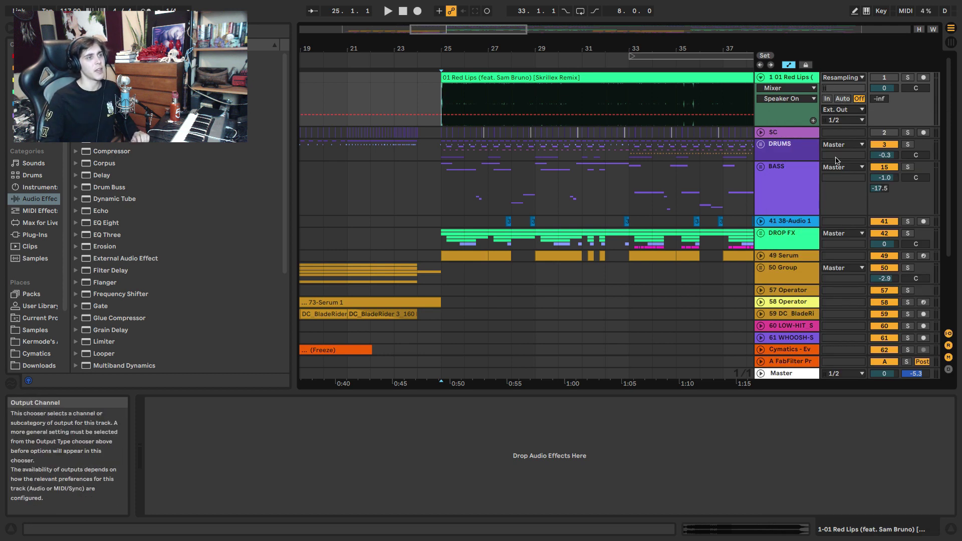
click(786, 79)
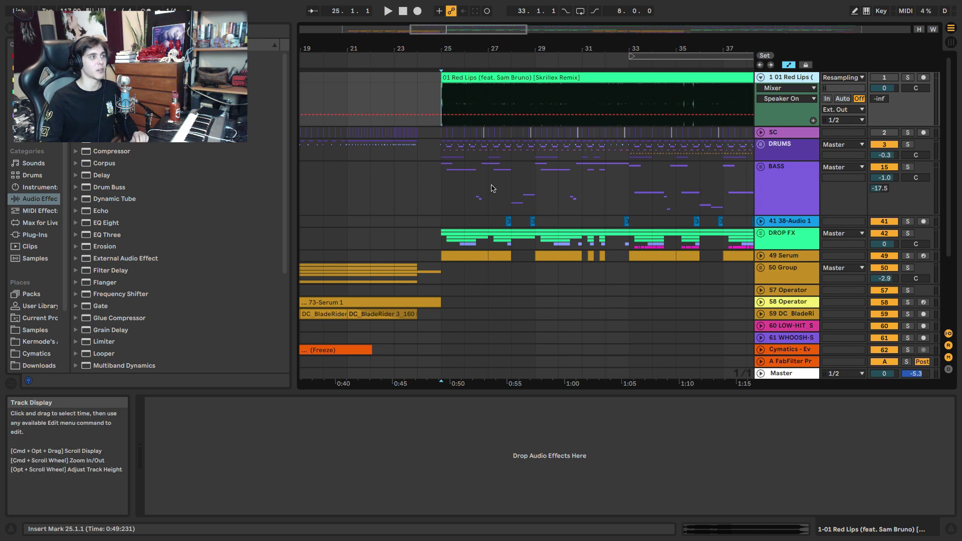
Play the drop from bar 25 briefly and set the Red Lips track's volume to -6 dB.
click(441, 190)
key(space)
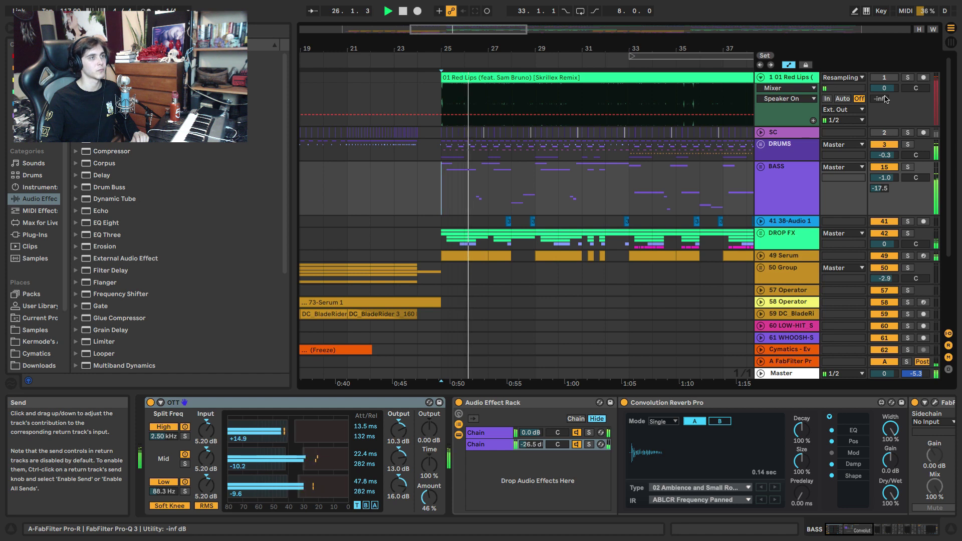
click(883, 90)
key(space)
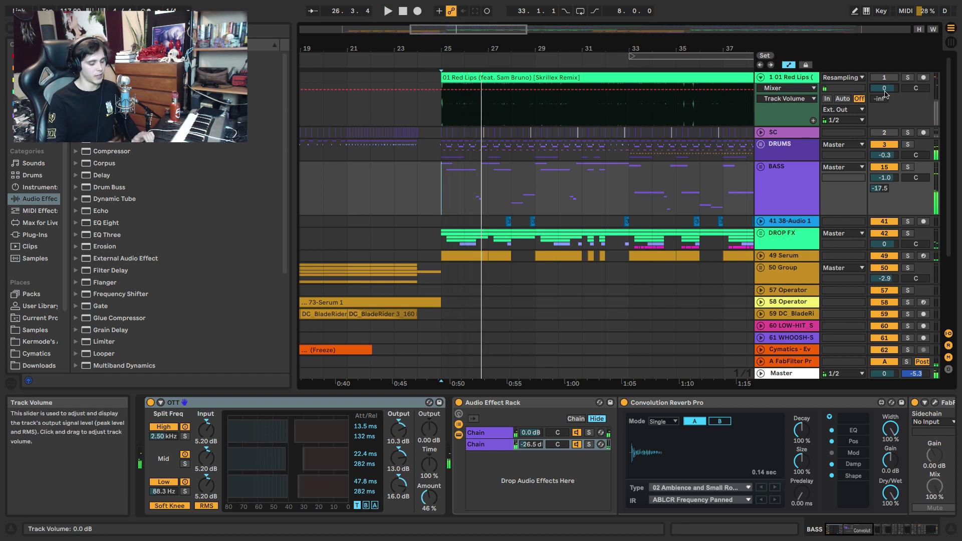
text(-6)
key(Return)
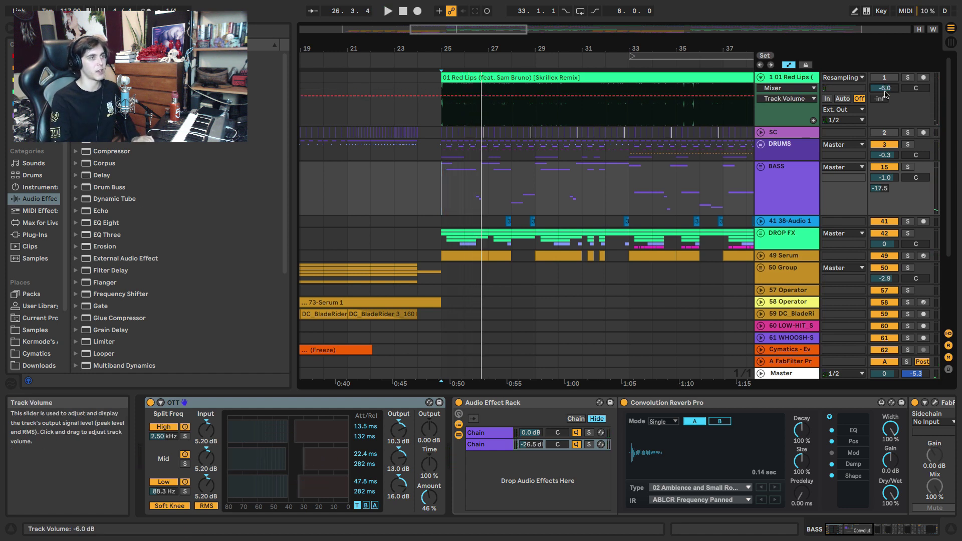
Toggle solo on the Red Lips track during playback to compare it with the mix, lowering its volume to -8.3 dB.
click(907, 77)
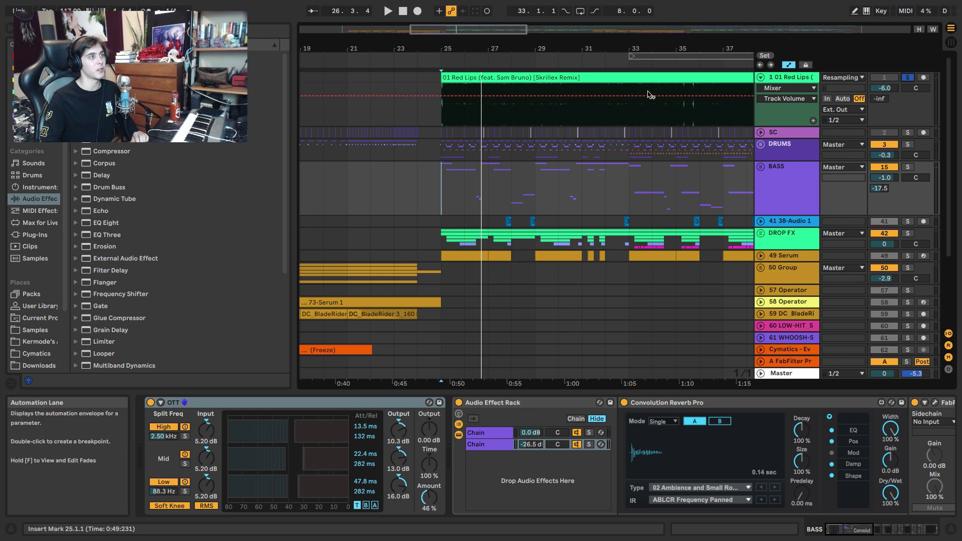
key(space)
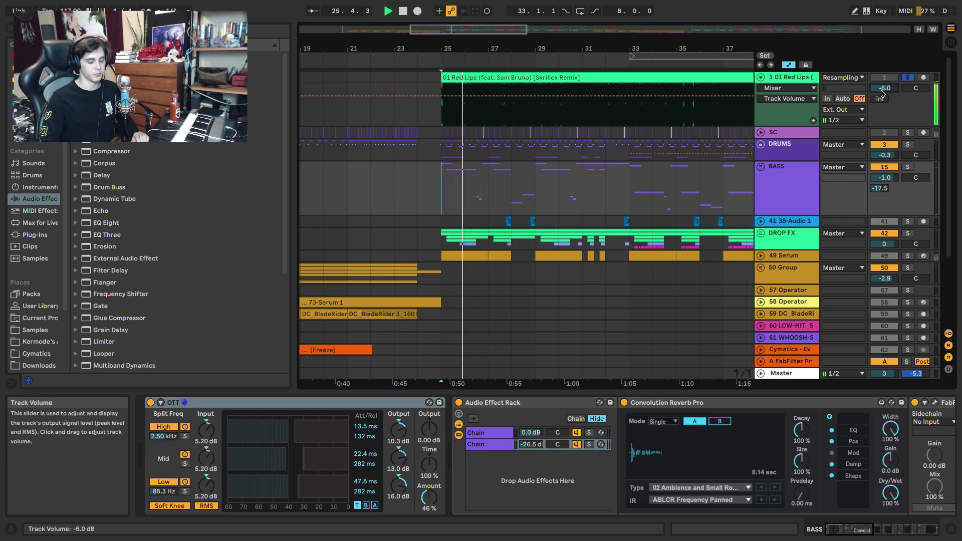
drag(881, 94, 882, 95)
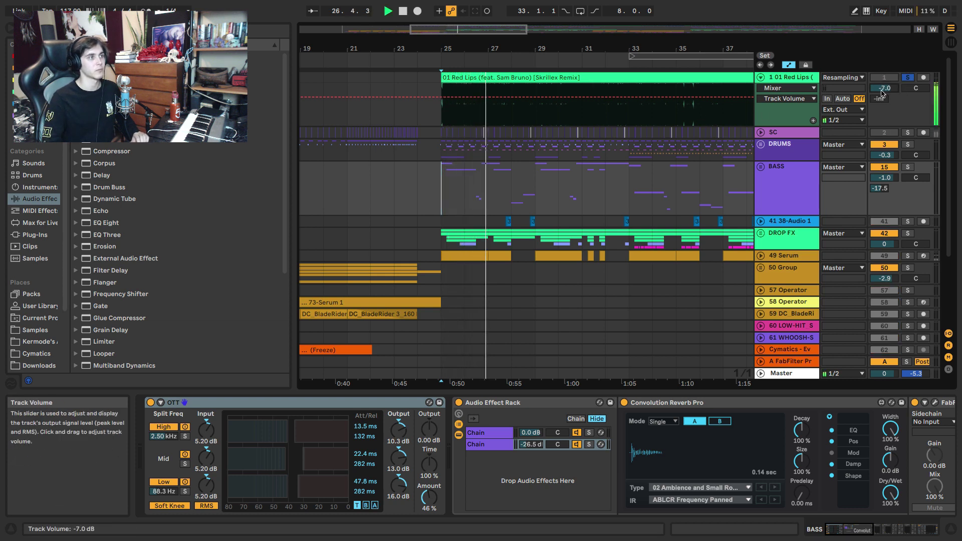
click(888, 89)
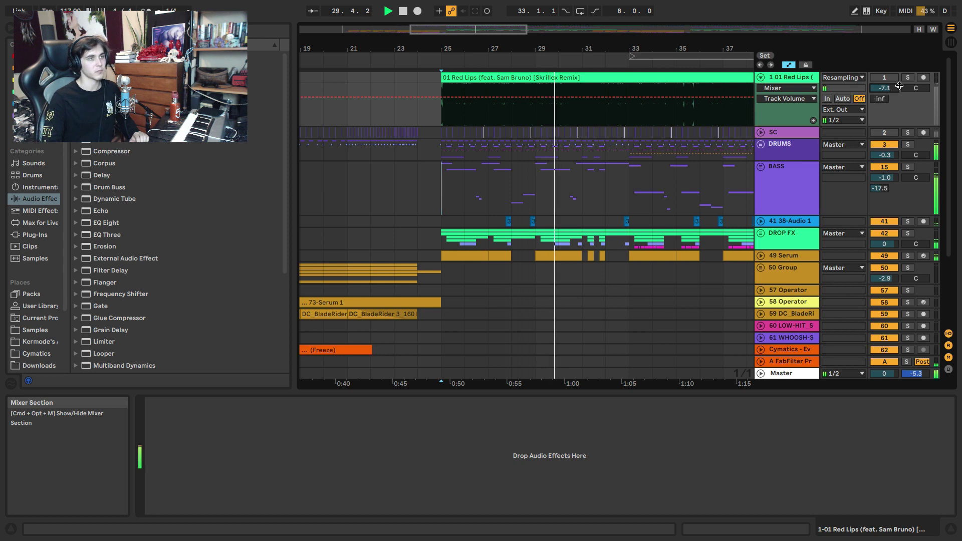
drag(899, 86, 899, 88)
click(906, 77)
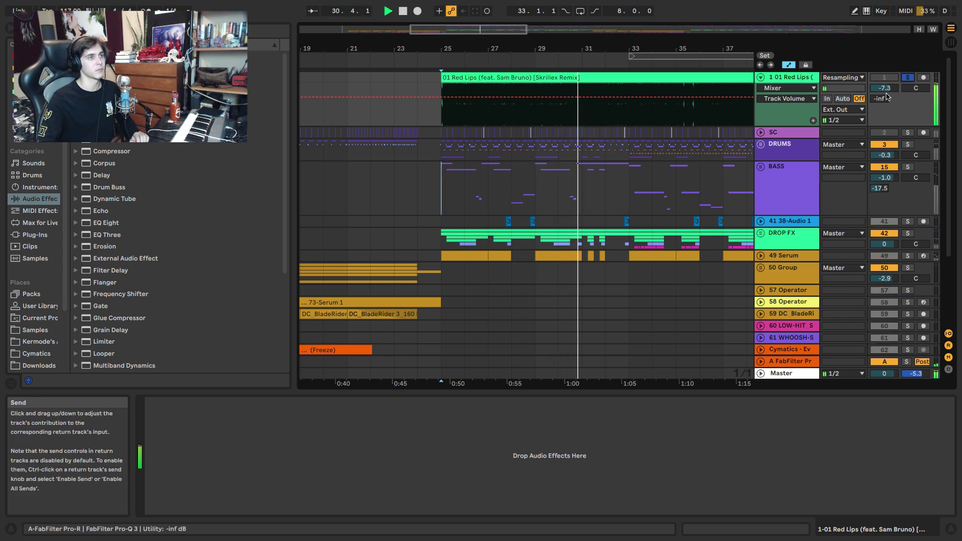
drag(888, 90, 888, 95)
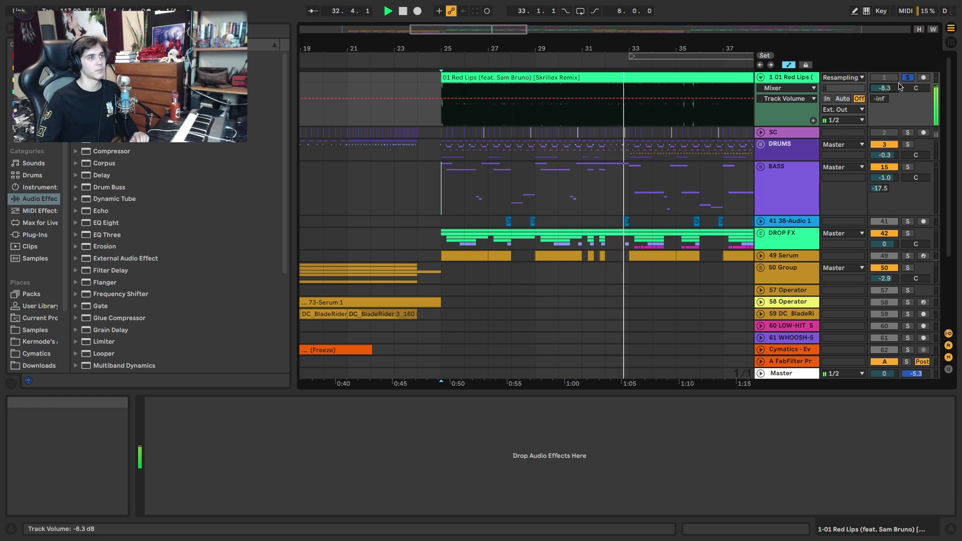
click(906, 78)
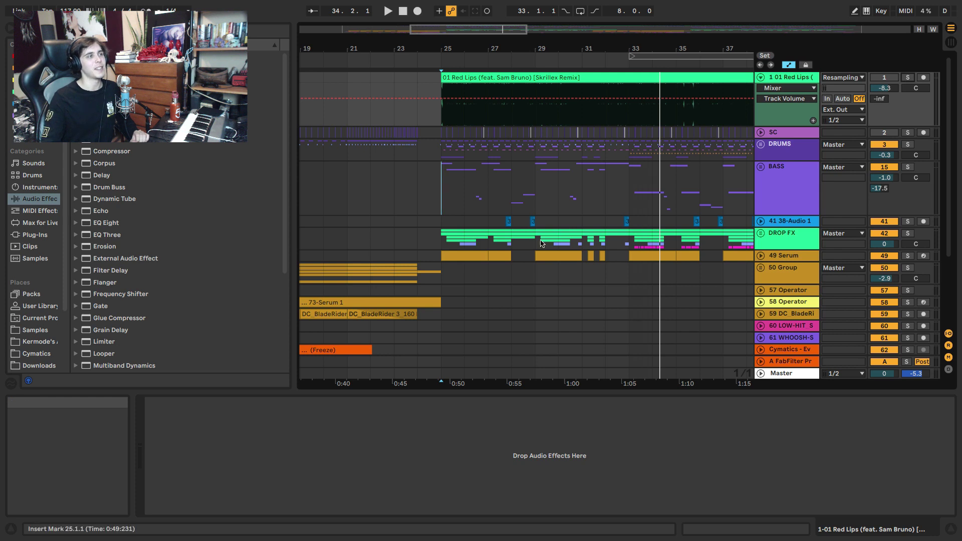
Play from bar 25 again and briefly solo the Red Lips track to compare its loudness with the mix.
click(472, 148)
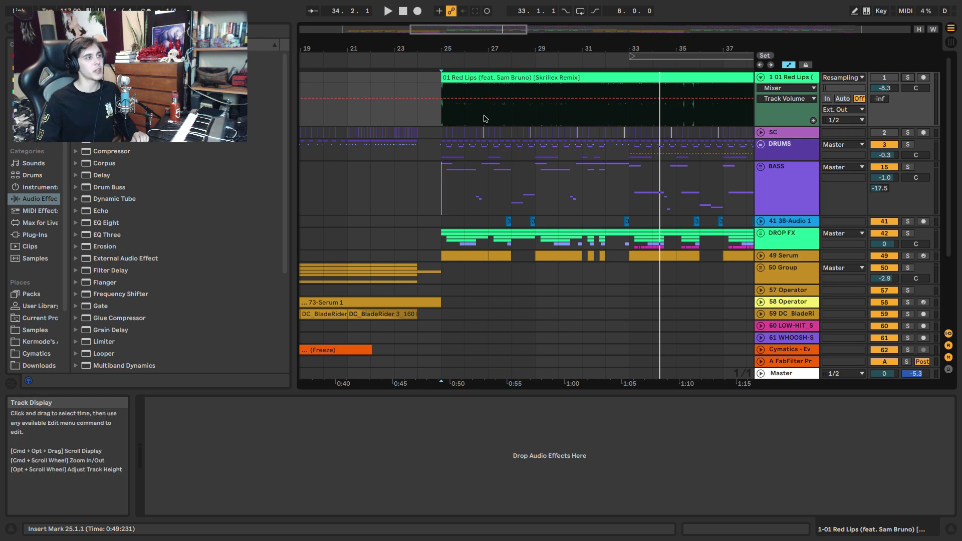
click(442, 117)
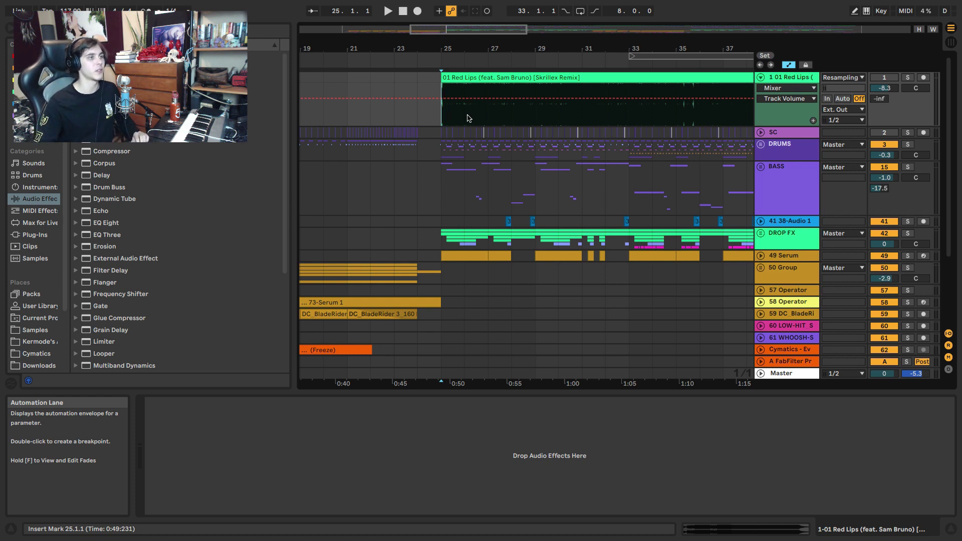
key(space)
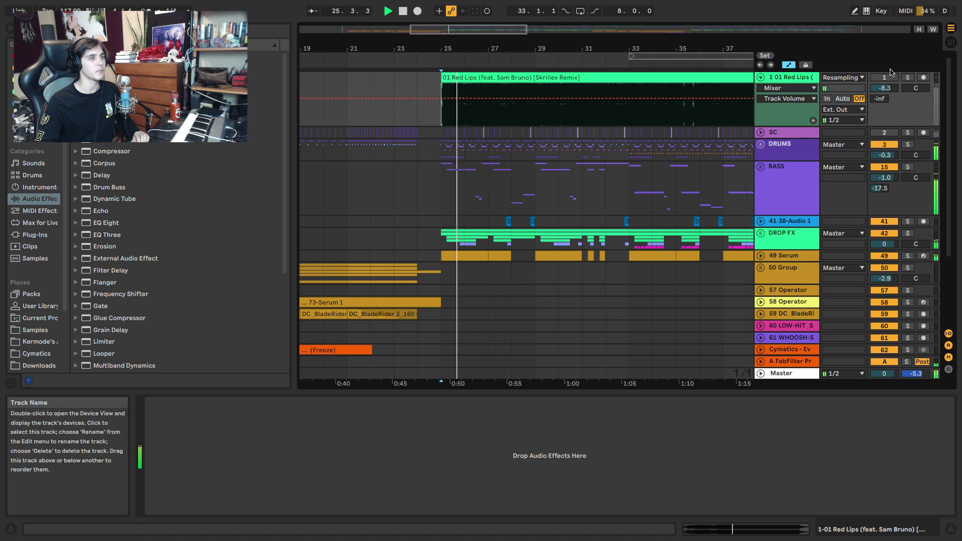
click(907, 78)
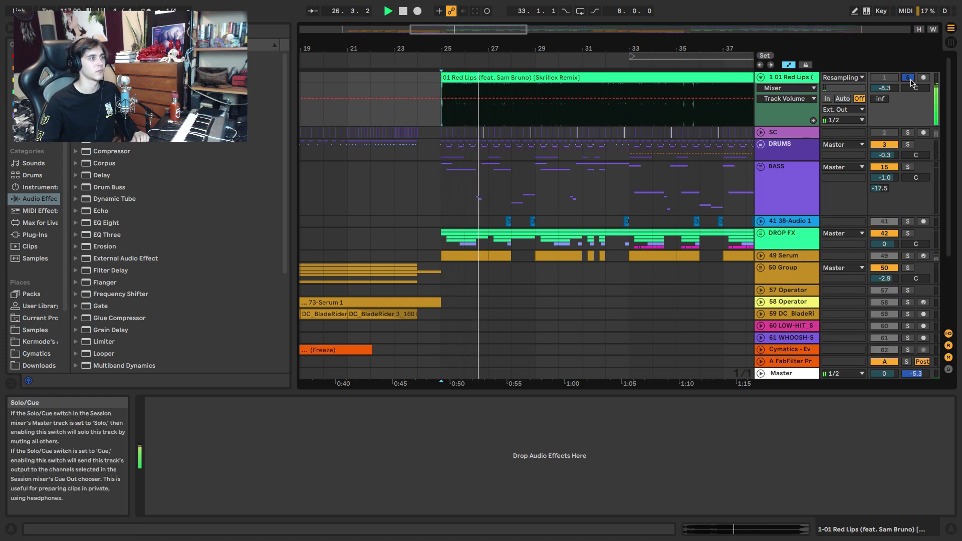
key(space)
click(907, 78)
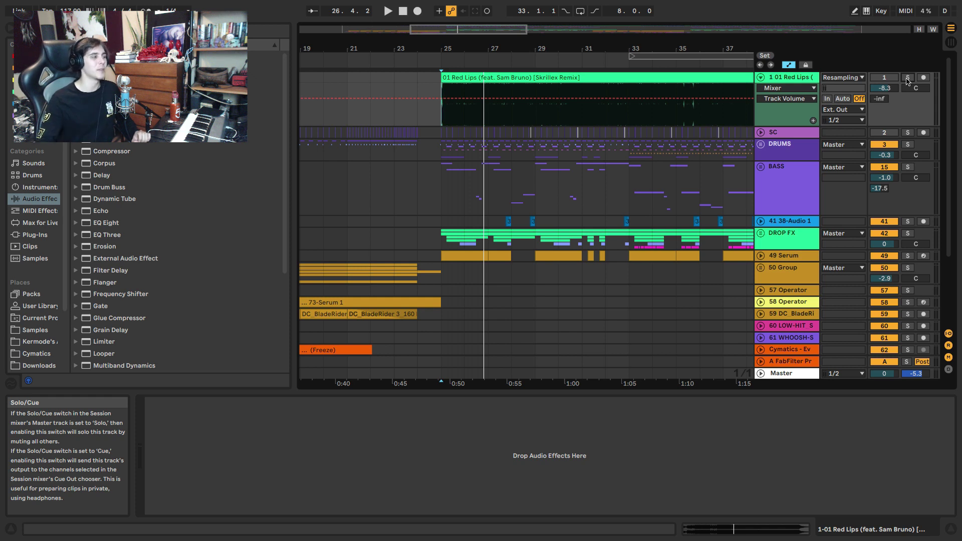
Add a default Multiband Dynamics effect to the Red Lips track and place the insert mark at bar 25.
drag(125, 366, 437, 112)
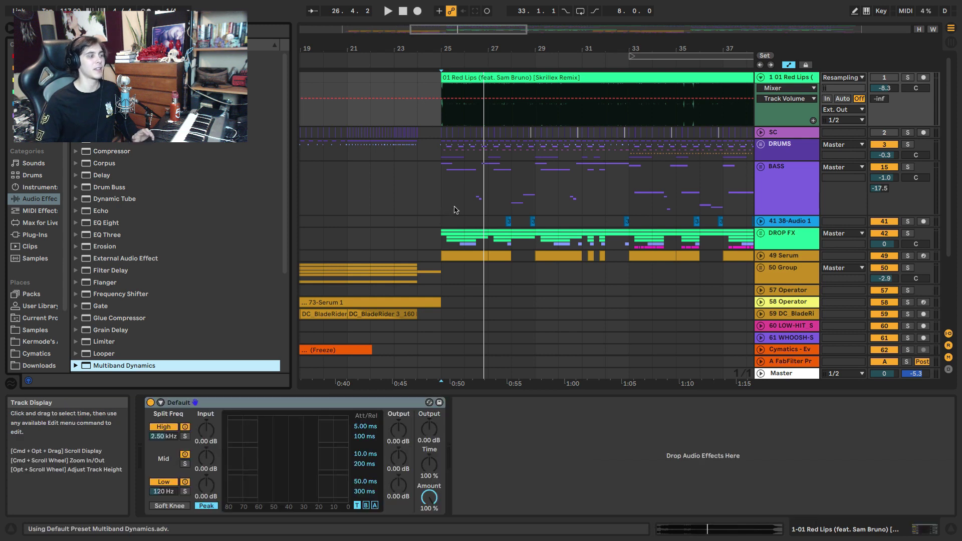
click(447, 120)
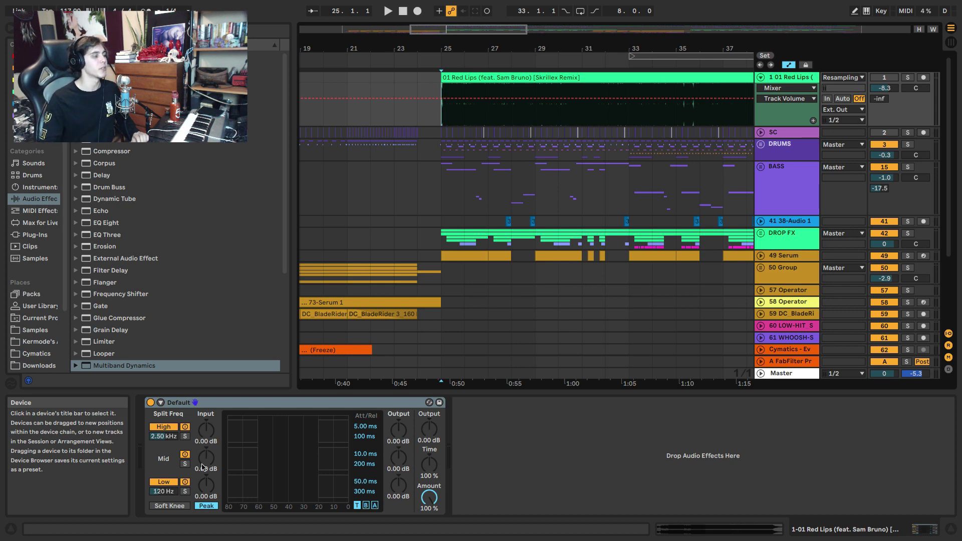
Solo the low band in the Red Lips track's Multiband Dynamics and copy that device to the end of the Master chain.
click(185, 492)
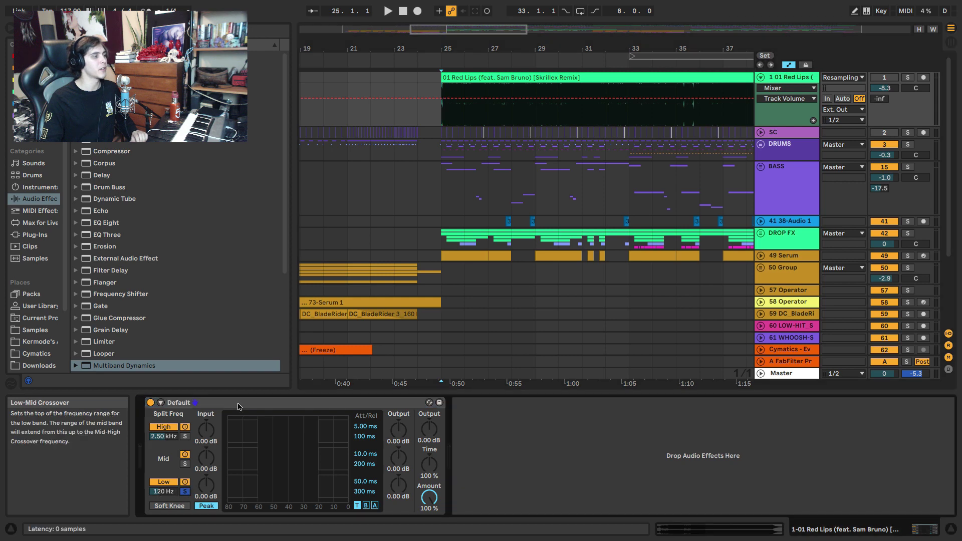
drag(235, 402, 435, 374)
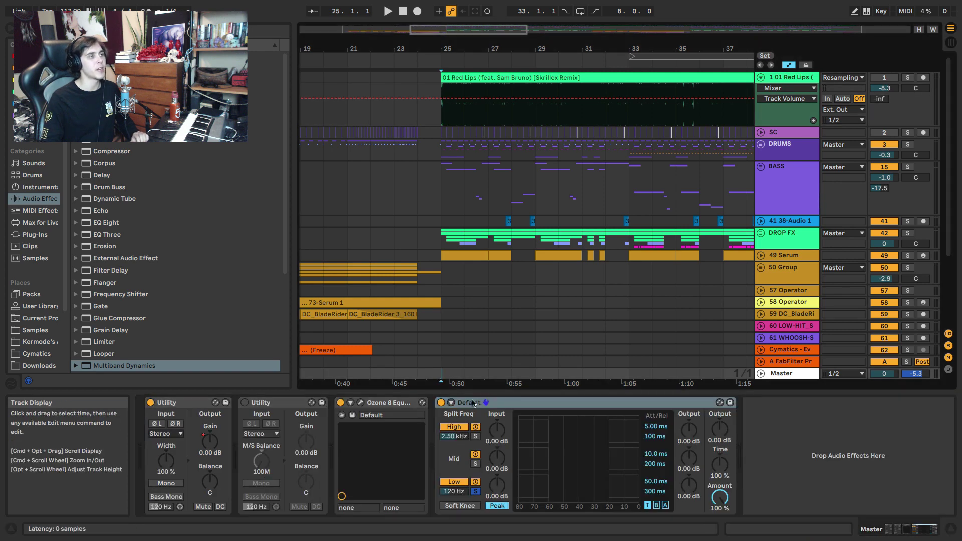
click(435, 120)
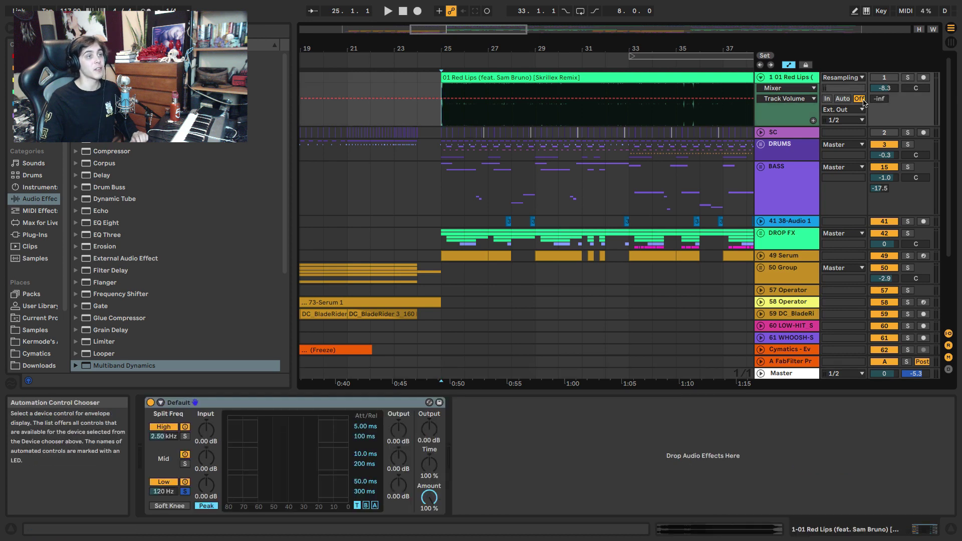
Play the soloed Red Lips track and then the full mix through the Master chain to compare their low bands.
click(909, 78)
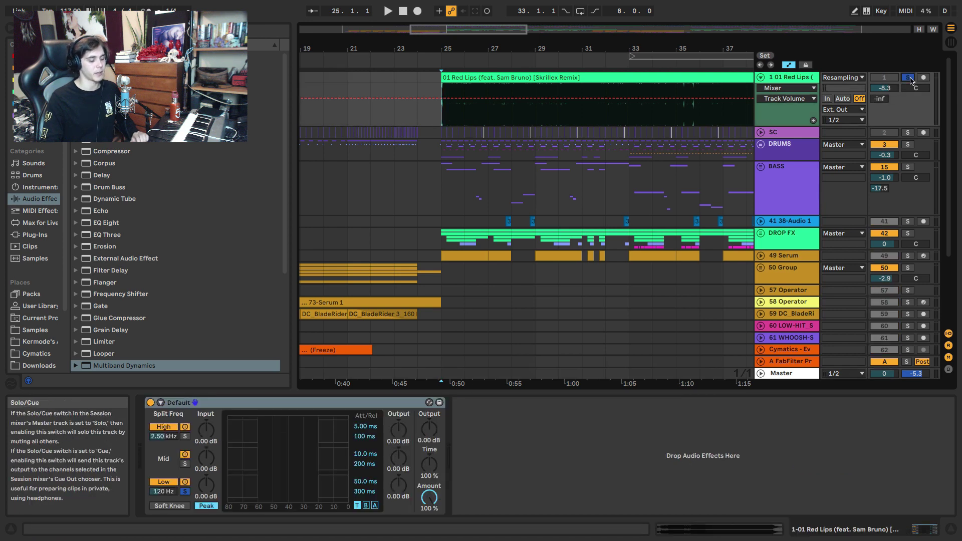
key(space)
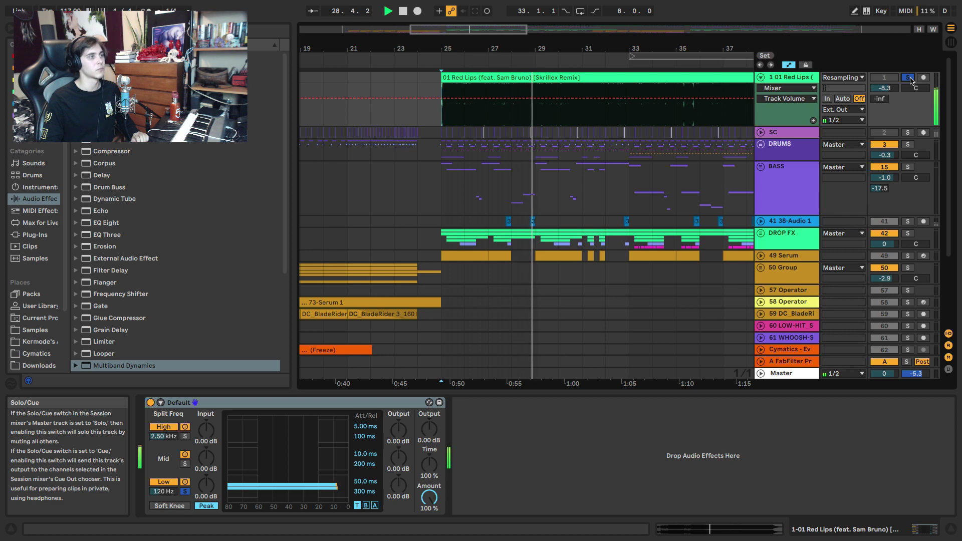
key(space)
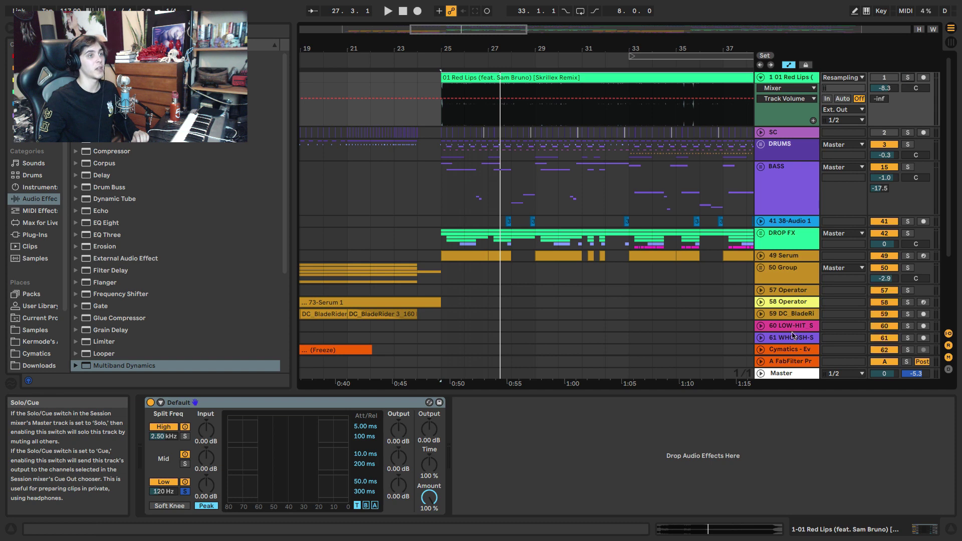
click(784, 377)
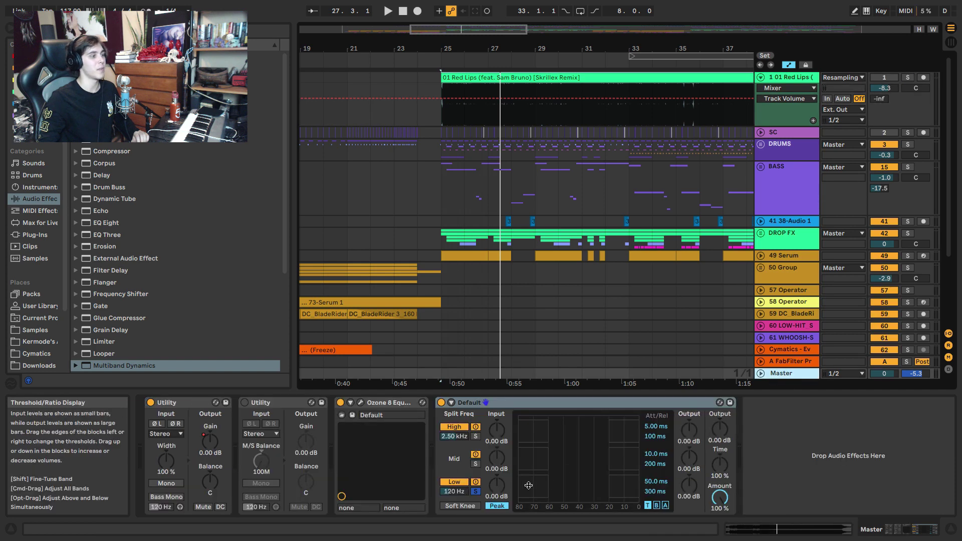
key(space)
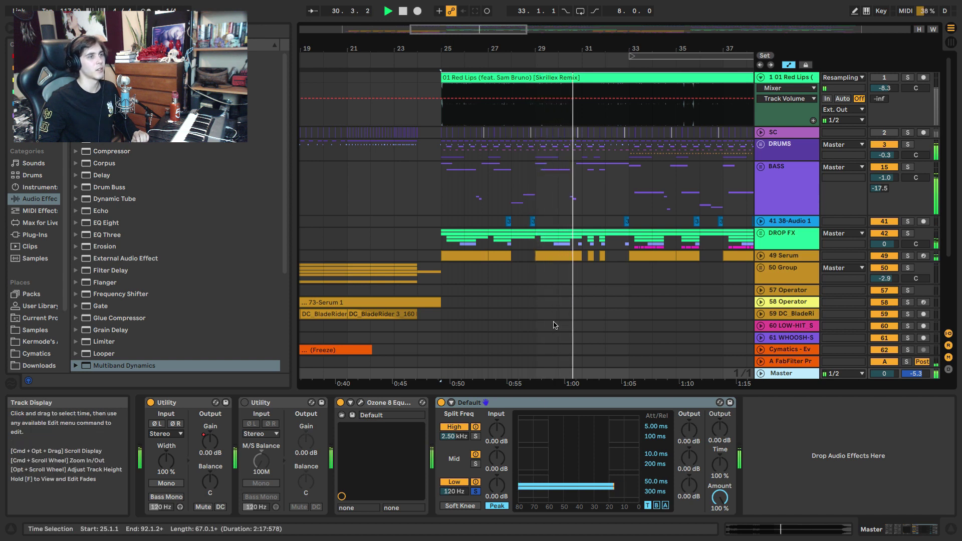
key(space)
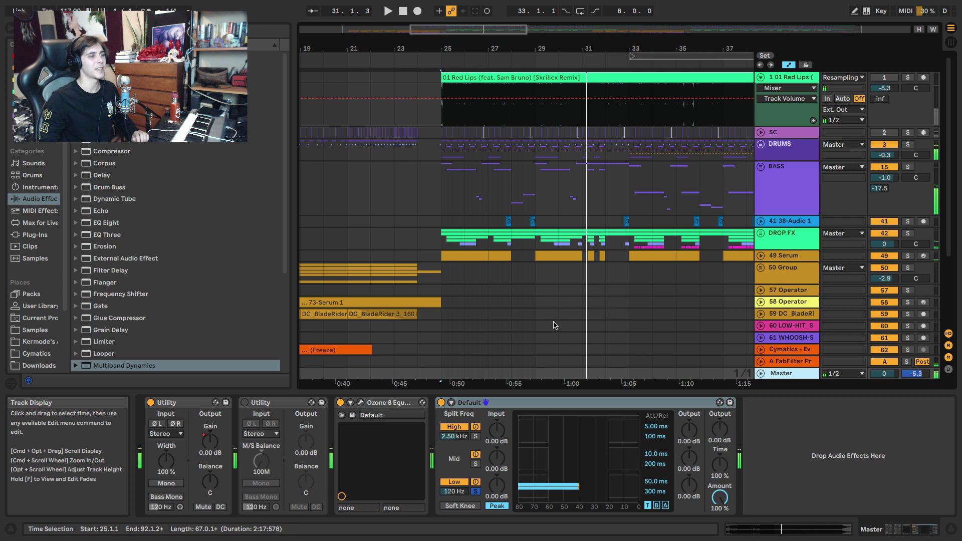
Solo the Red Lips track again and play its low band briefly from bar 25.
click(907, 77)
click(600, 79)
key(space)
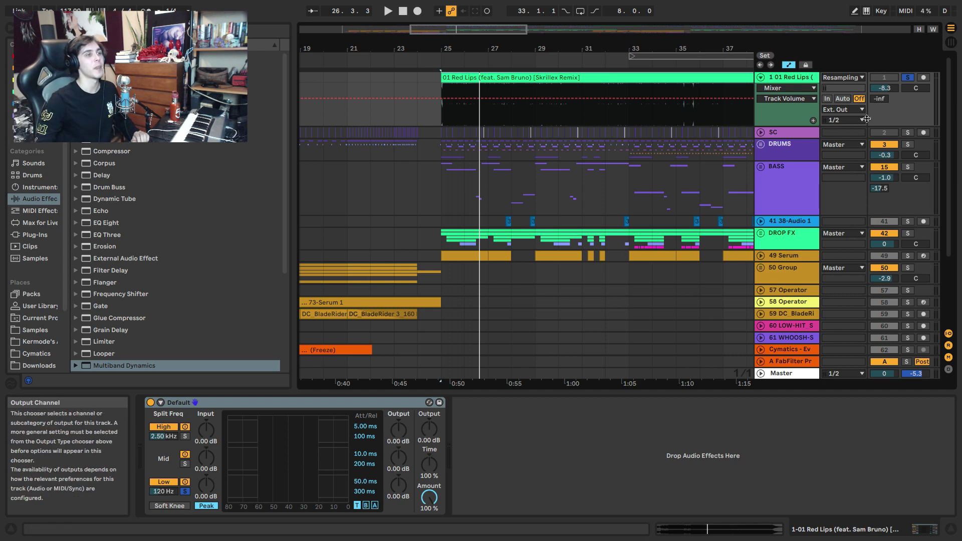
Unsolo Red Lips, play the mix from bar 25 and solo the BASS group during playback.
click(907, 77)
click(439, 190)
key(space)
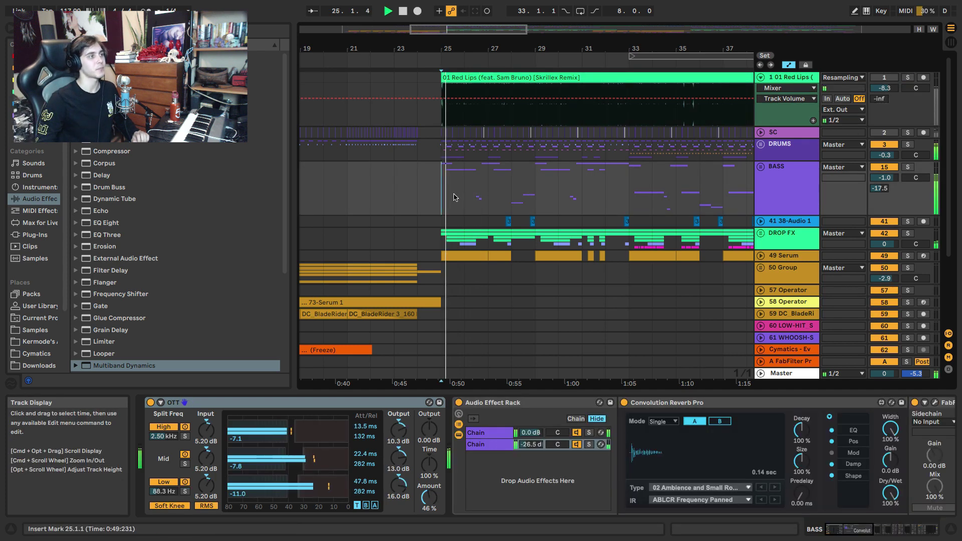
click(904, 167)
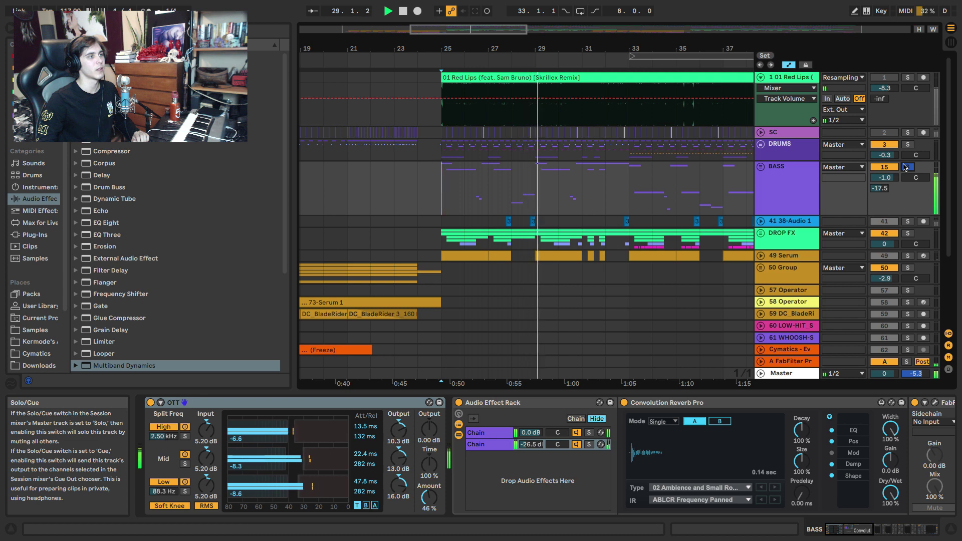
key(space)
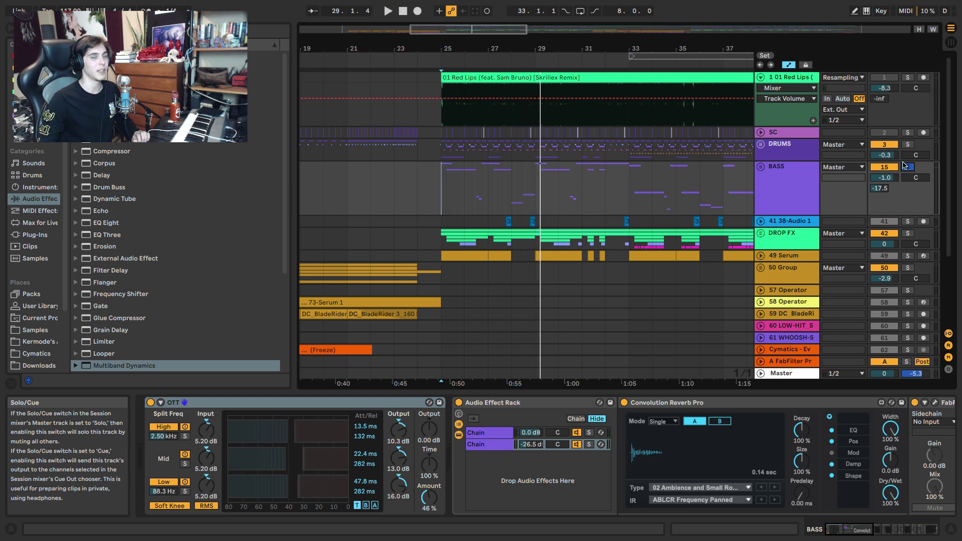
Unfold the BASS group, fold its Main Wobble group and the two expanded Snaughty tracks, and select the first Serum clip at bar 25.
click(760, 166)
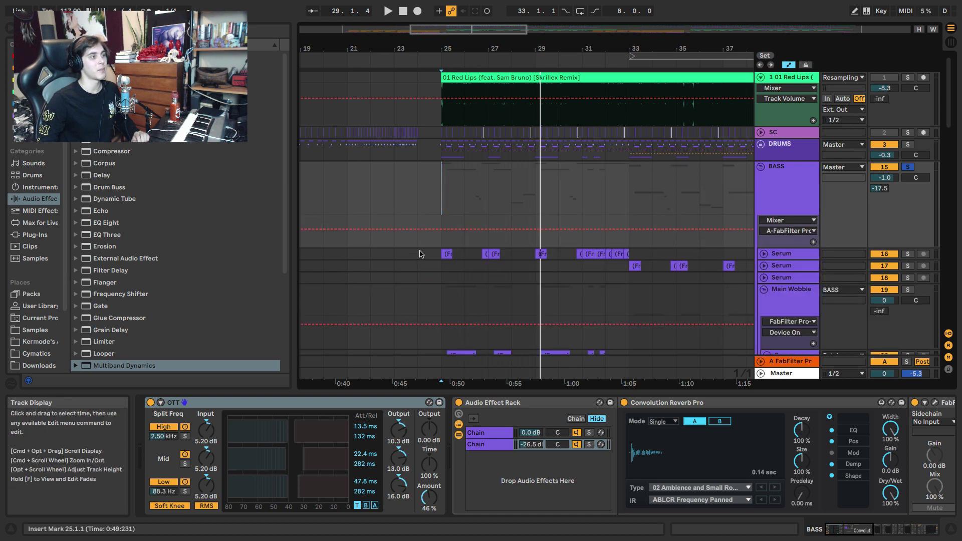
click(438, 253)
scroll(530, 270, down, 3)
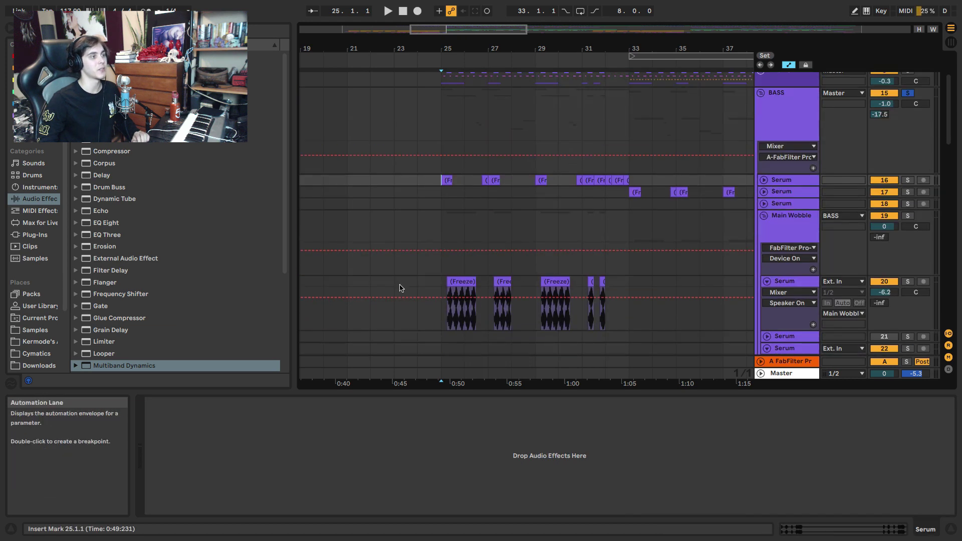
click(764, 217)
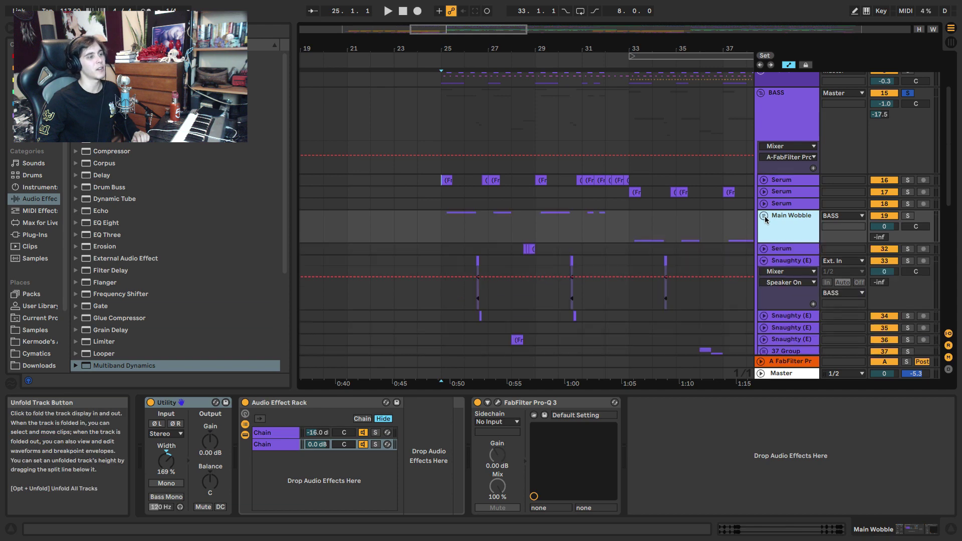
click(763, 261)
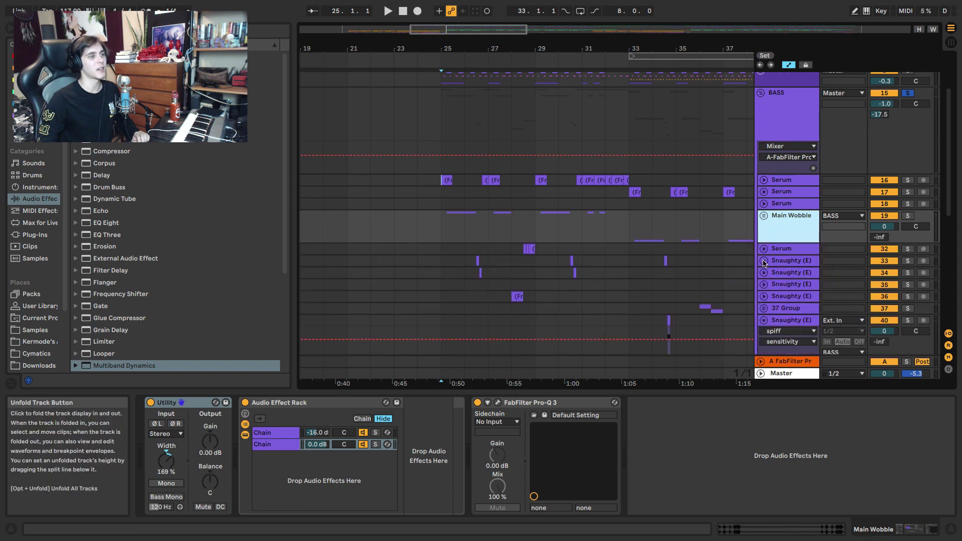
click(764, 321)
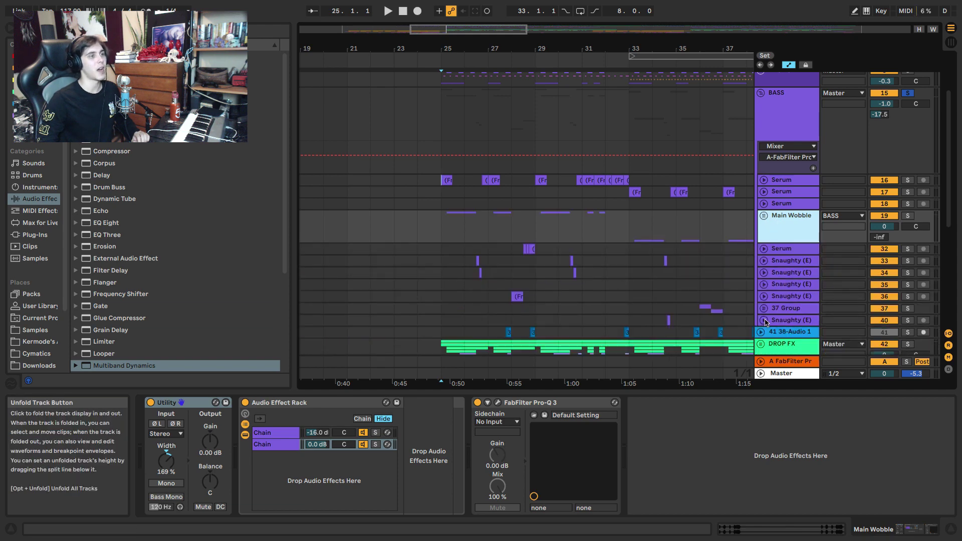
click(511, 308)
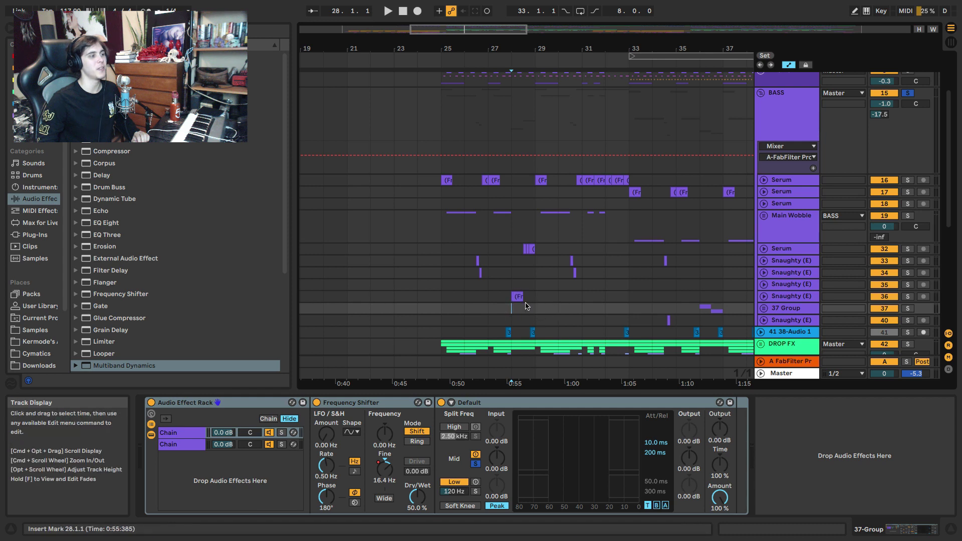
click(445, 180)
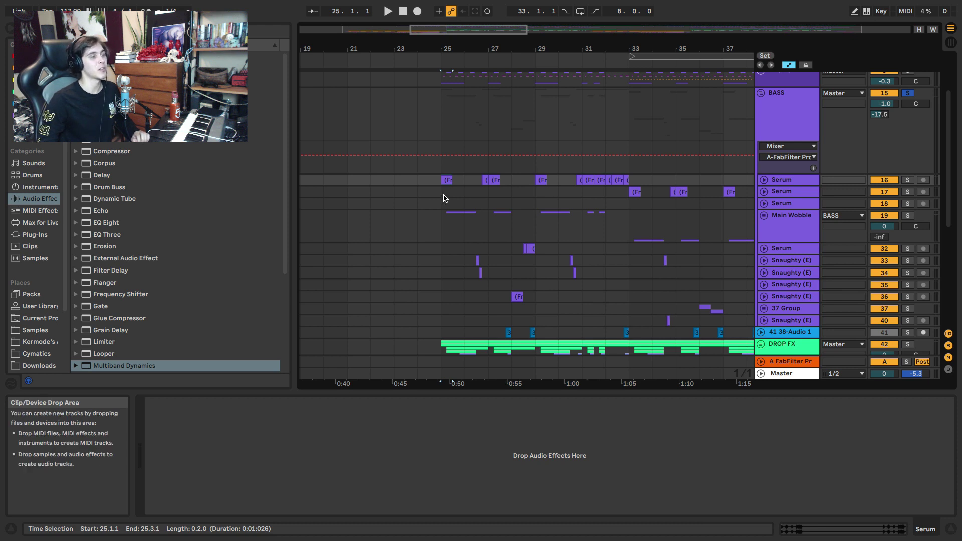
Fold the BASS group again and move the solo from BASS to the Red Lips track.
scroll(786, 137, up, 3)
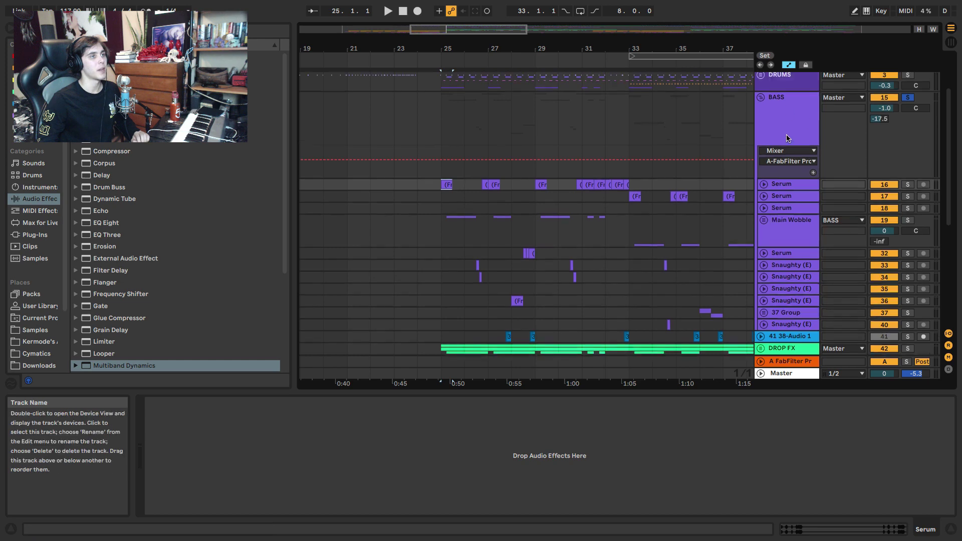
click(760, 133)
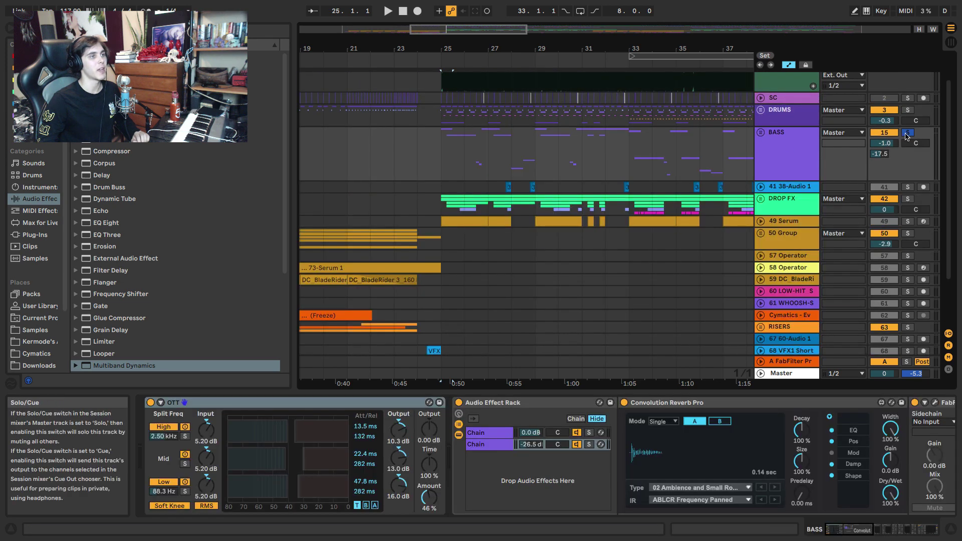
scroll(909, 100, up, 1)
click(907, 77)
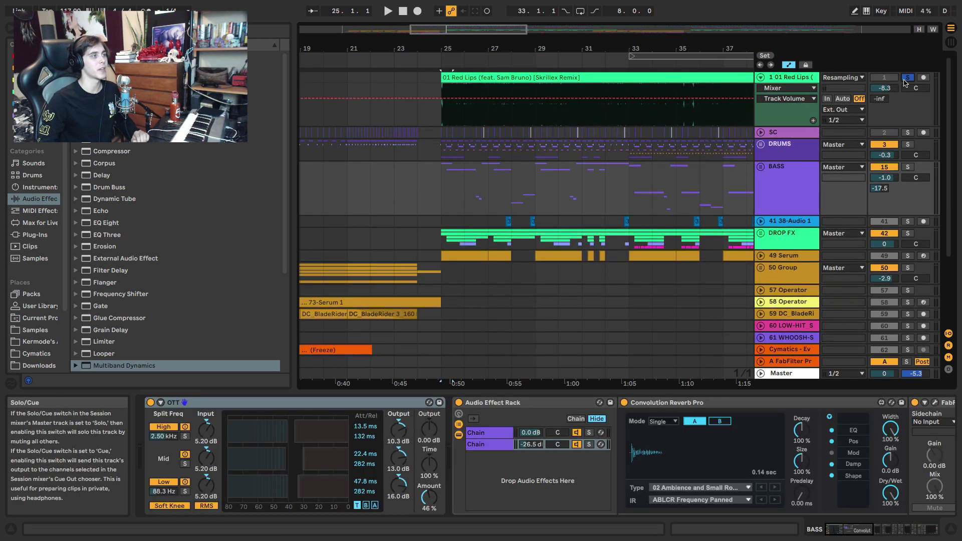
Play the soloed Red Lips track from bar 25, then unsolo it and play the full mix for comparison.
key(space)
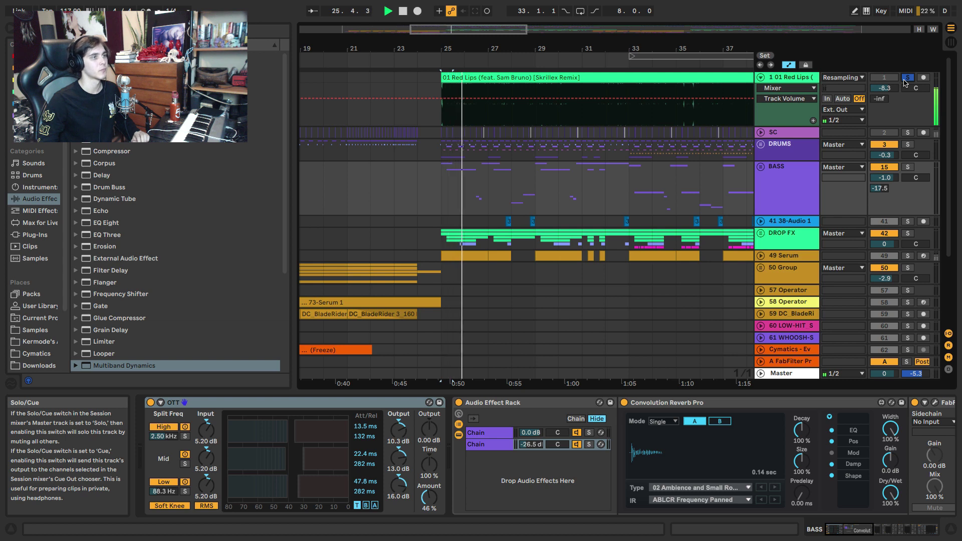
key(space)
click(904, 79)
key(space)
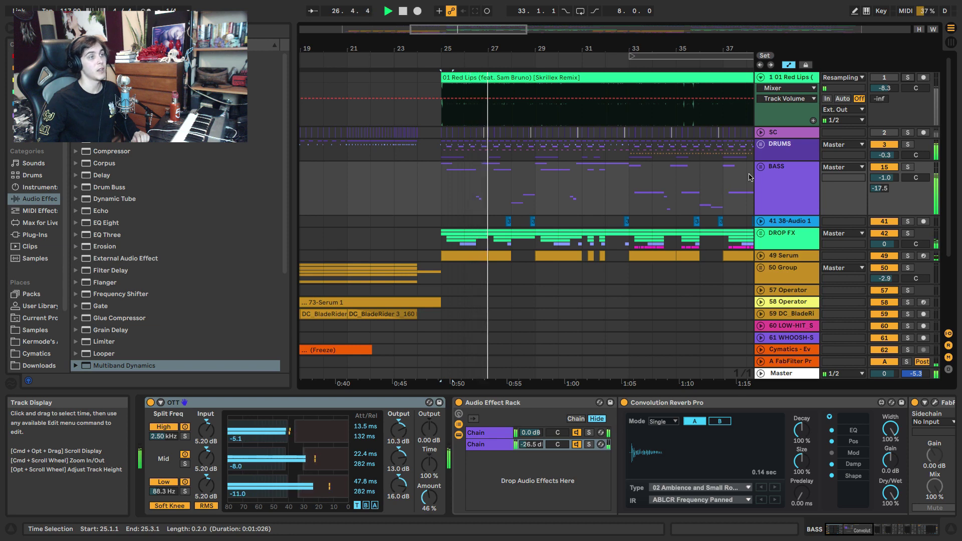
key(space)
Show the DRUMS group's device chain and examine the spiff plug-in's settings.
click(785, 157)
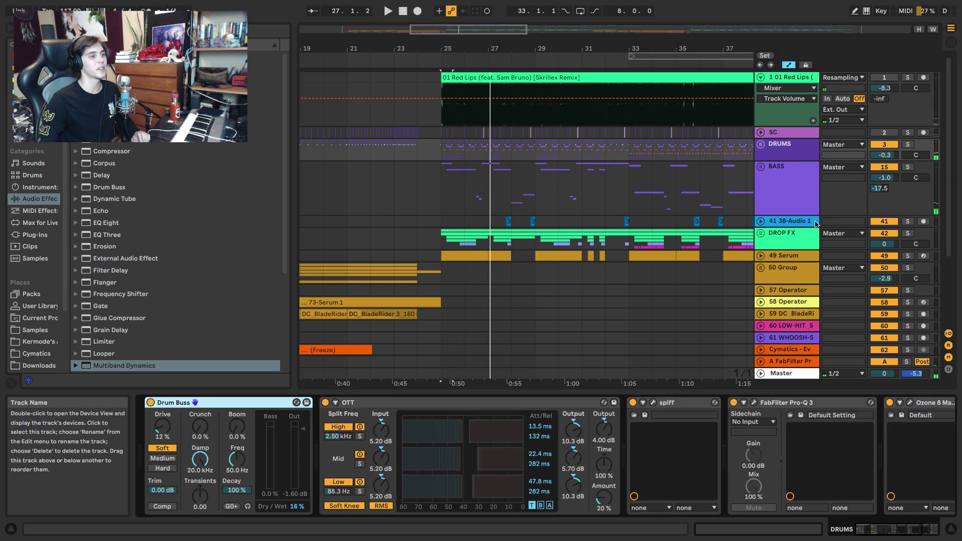
drag(874, 529, 891, 529)
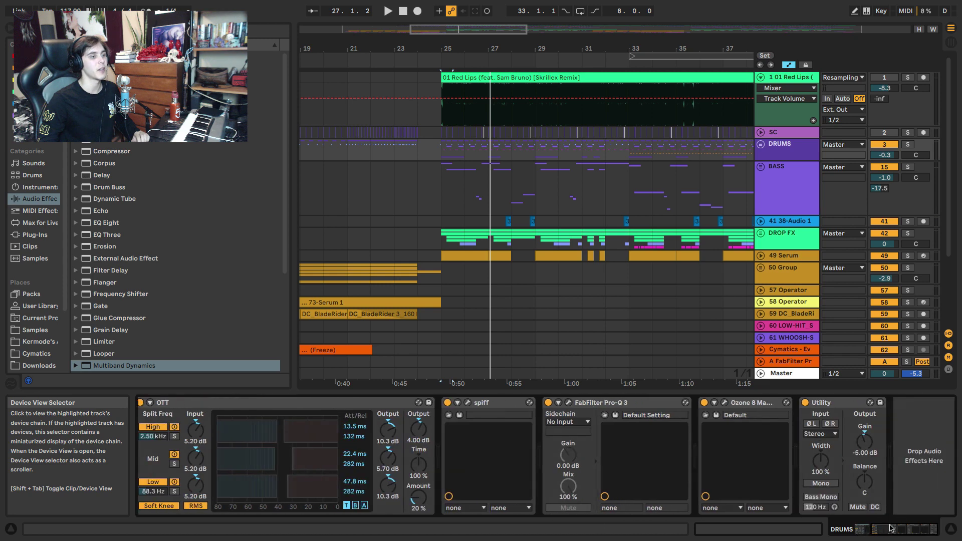
click(468, 403)
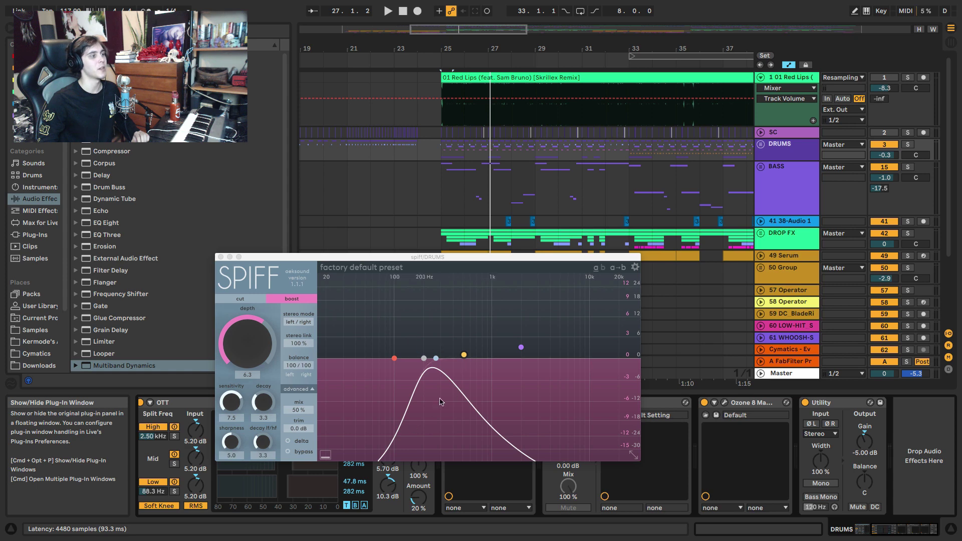
click(220, 257)
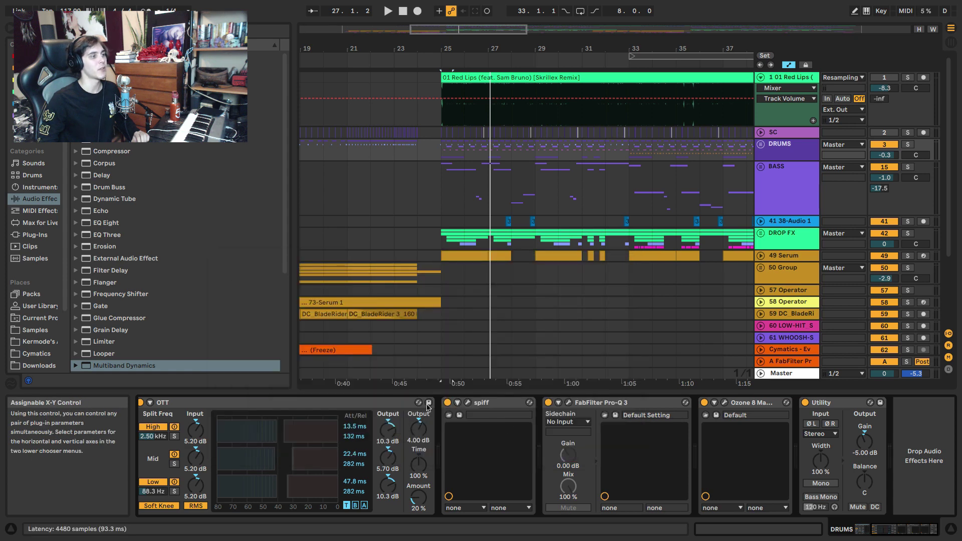
Play the mix with spiff on the DRUMS group bypassed and enabled to compare the effect on the drums.
click(447, 403)
key(space)
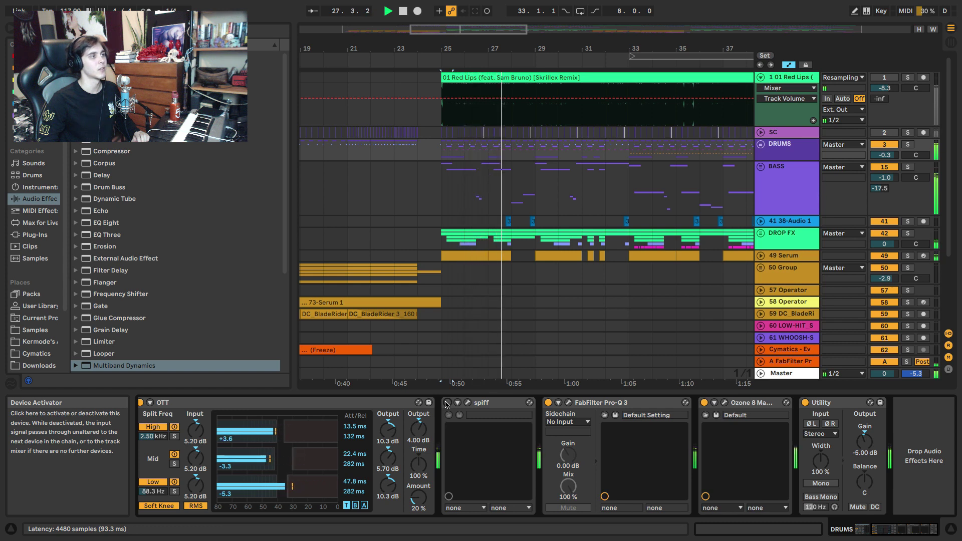
key(space)
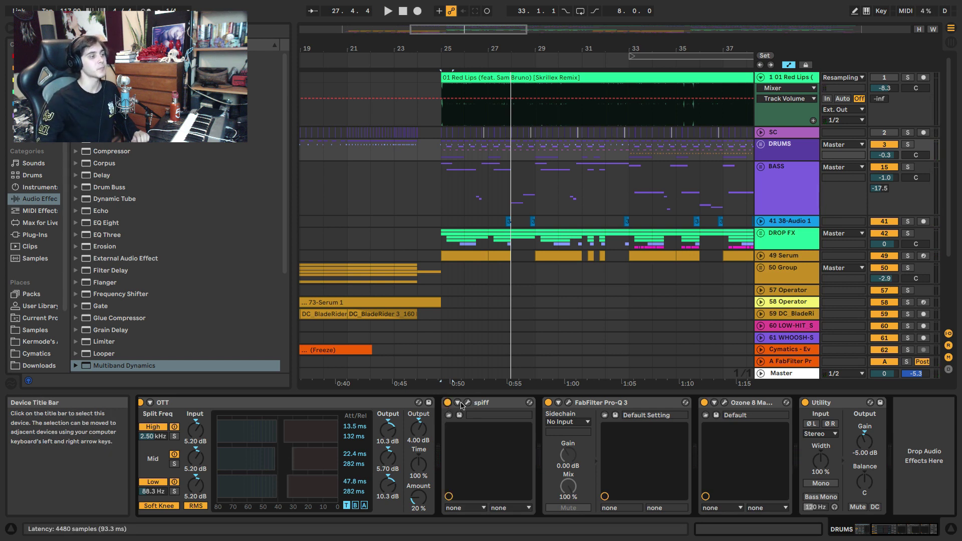
key(space)
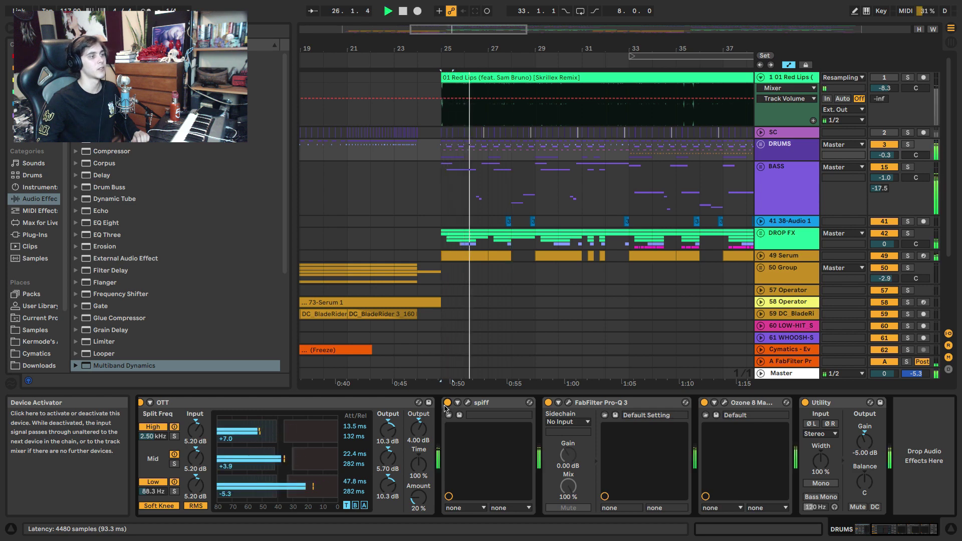
key(space)
Reopen spiff on the DRUMS group and raise its mix to 88 % while the drop plays from bar 25.
click(467, 403)
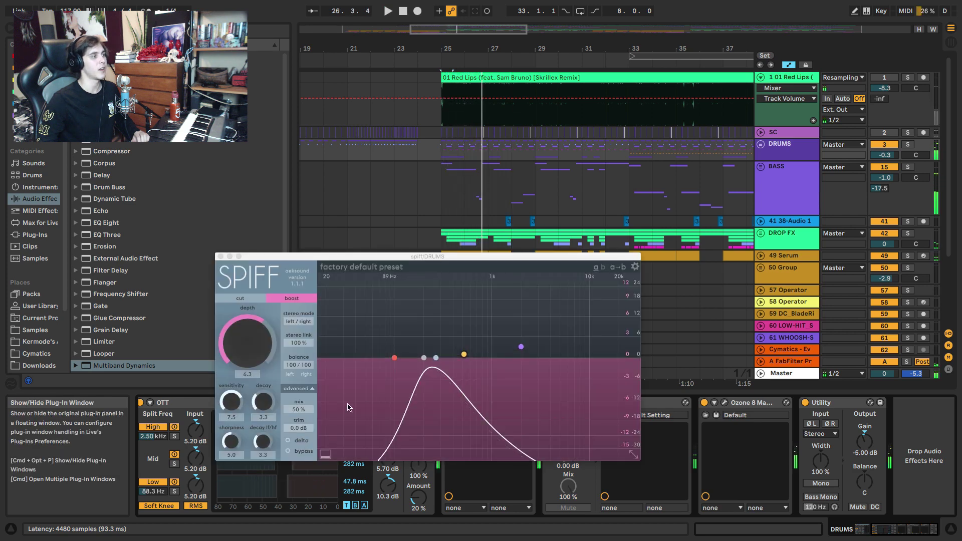
click(300, 411)
key(space)
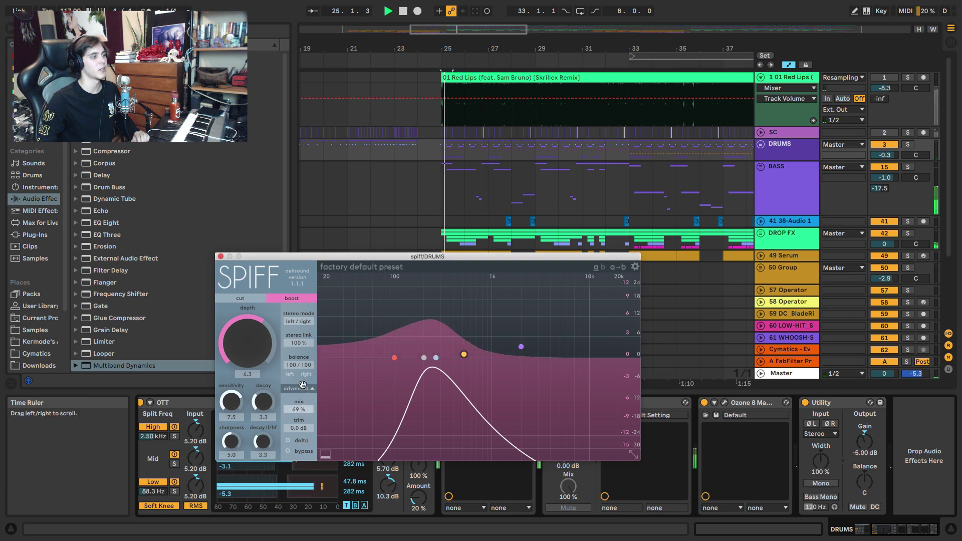
drag(302, 410, 307, 361)
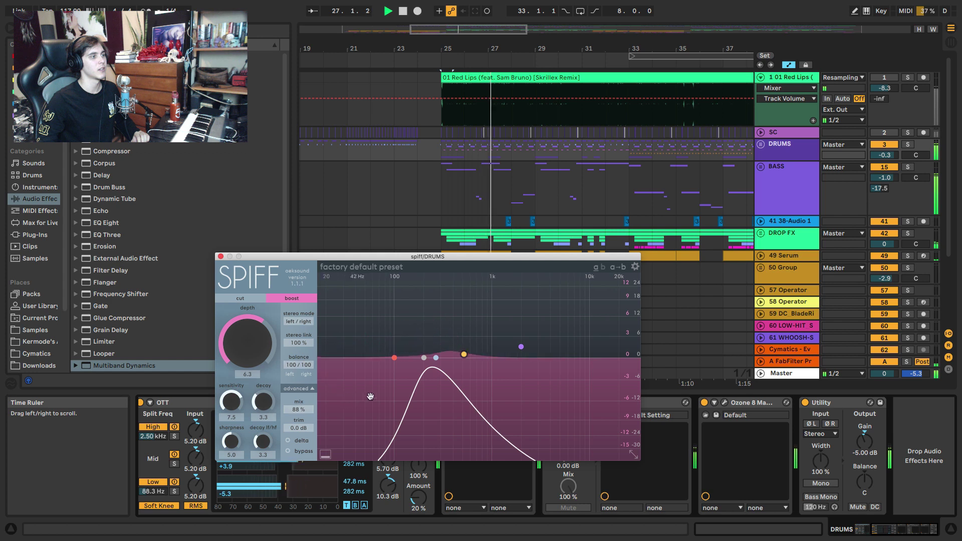
Stop playback, close spiff, and solo the mid band of the Multiband Dynamics on both the Red Lips track and the master.
key(space)
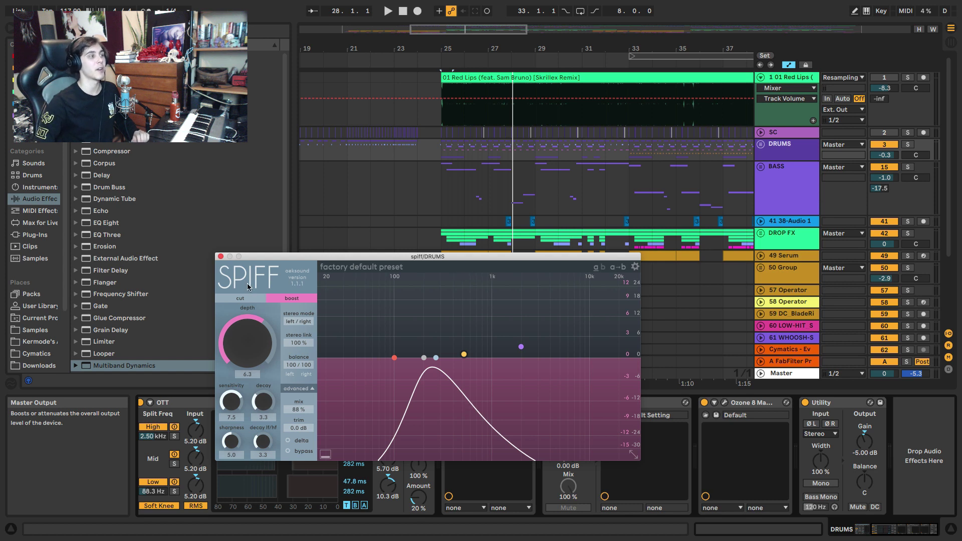
click(220, 256)
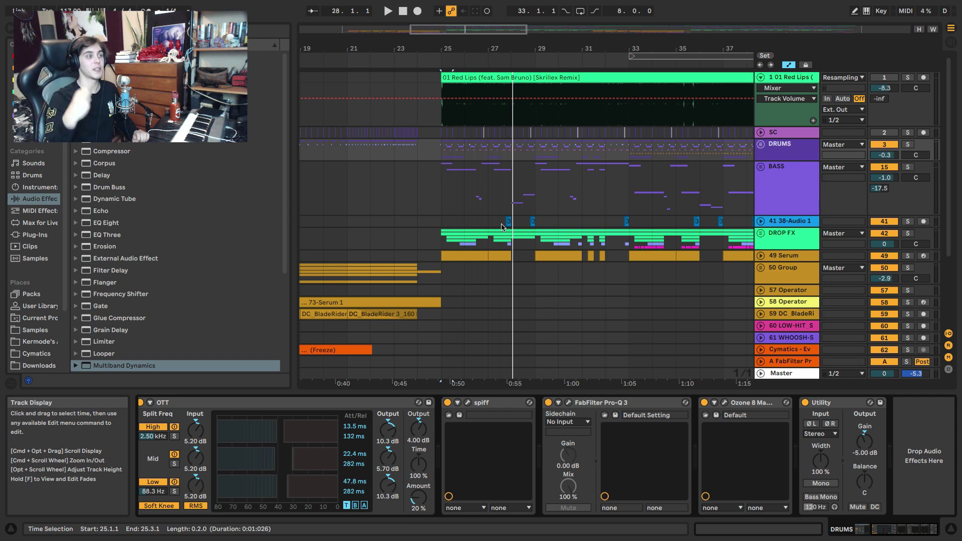
click(802, 79)
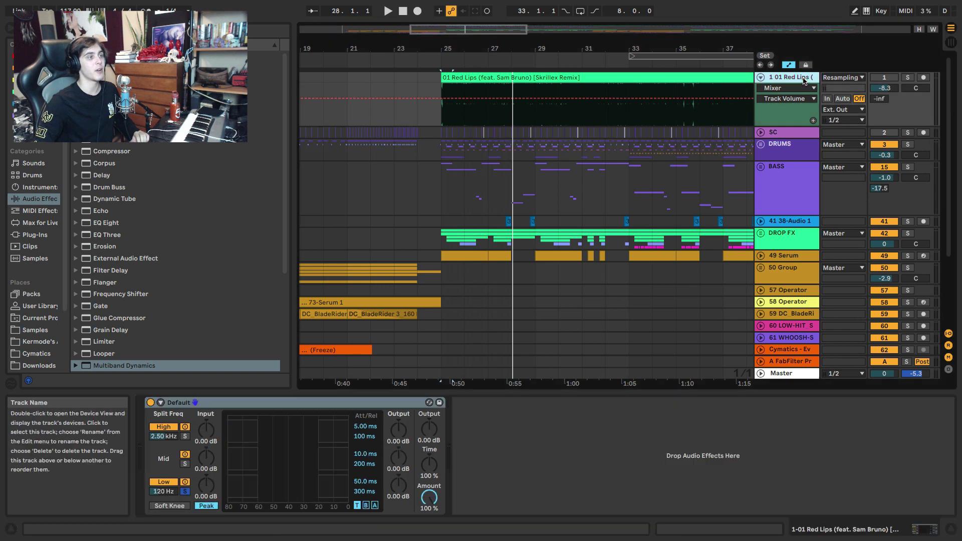
click(184, 464)
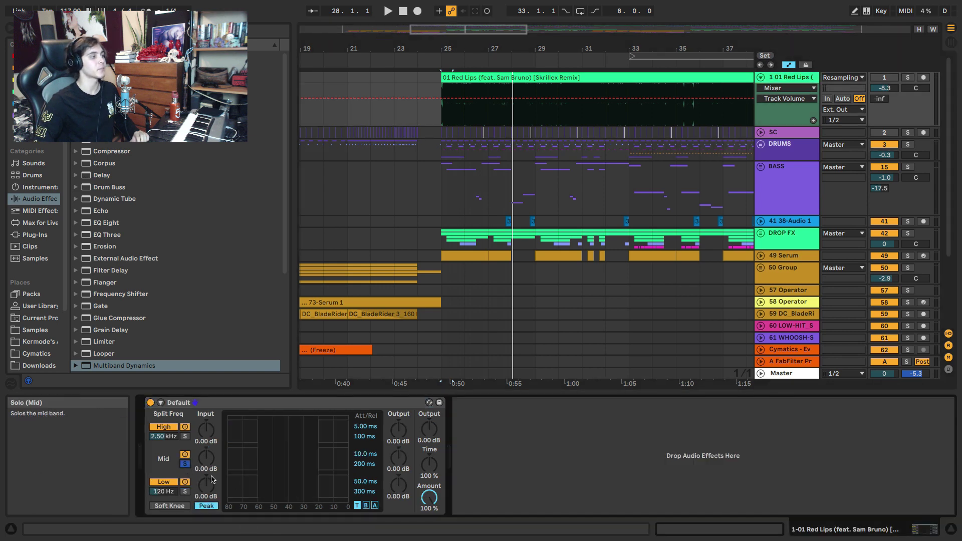
click(759, 373)
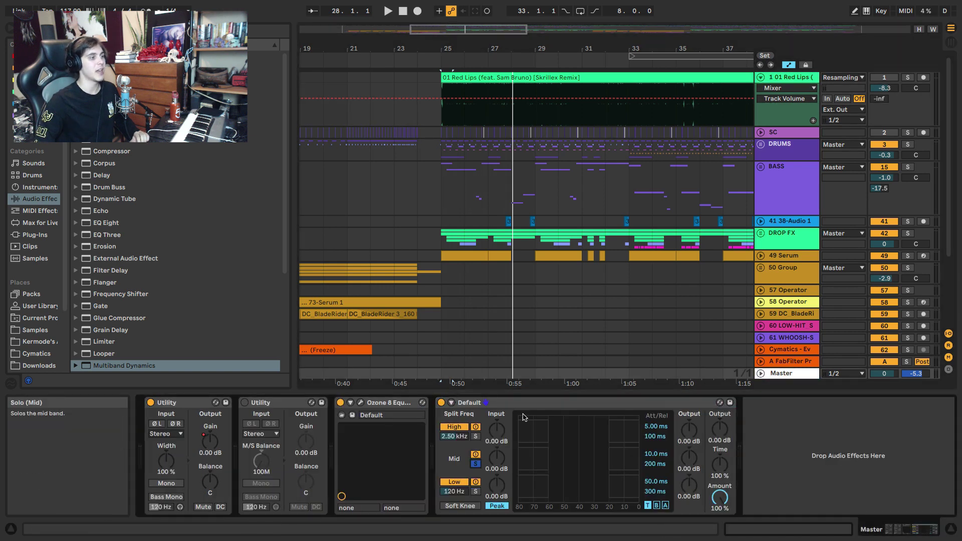
Solo the Red Lips track and play it from bar 25 to hear the reference's mid band.
click(440, 238)
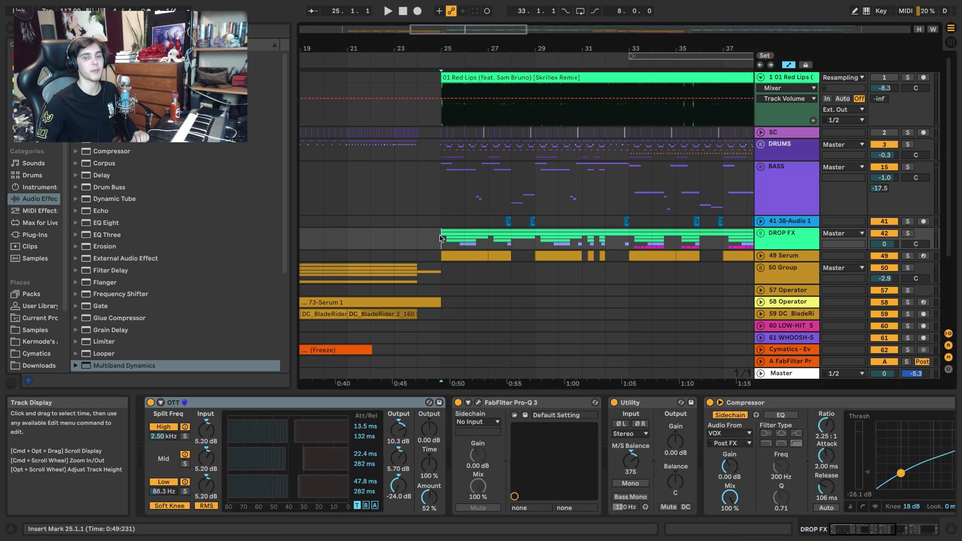
key(space)
click(907, 77)
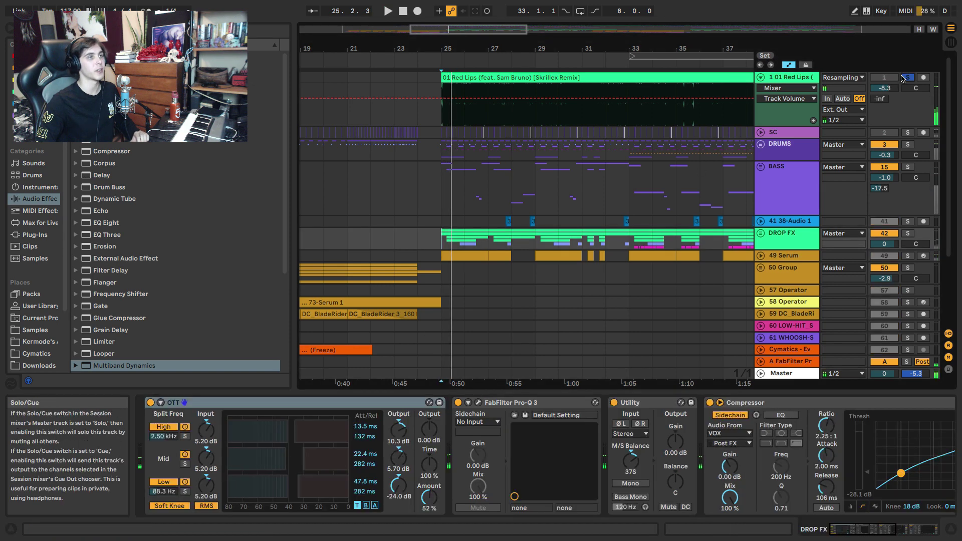
key(space)
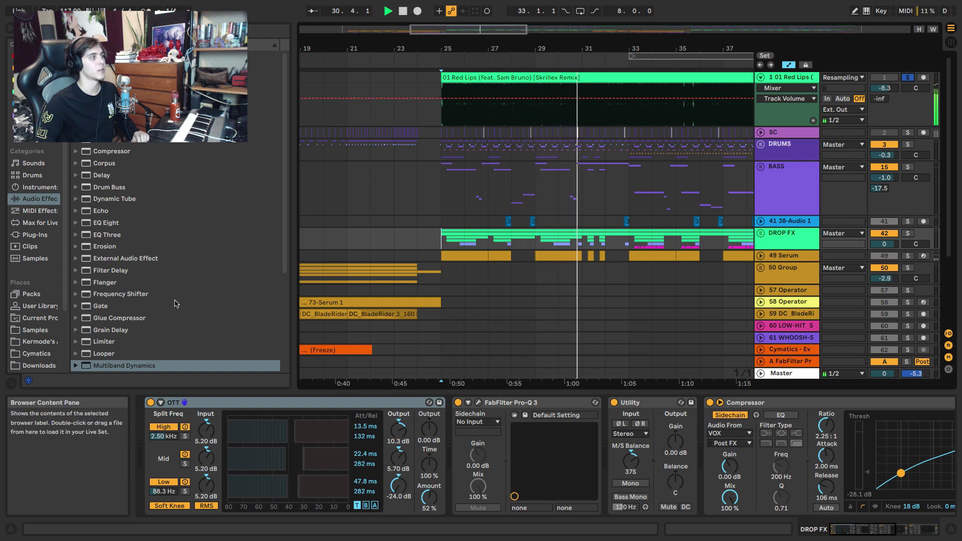
Add a Spectrum analyser after the Multiband Dynamics on the Red Lips track and play the soloed reference through it.
scroll(119, 211, down, 5)
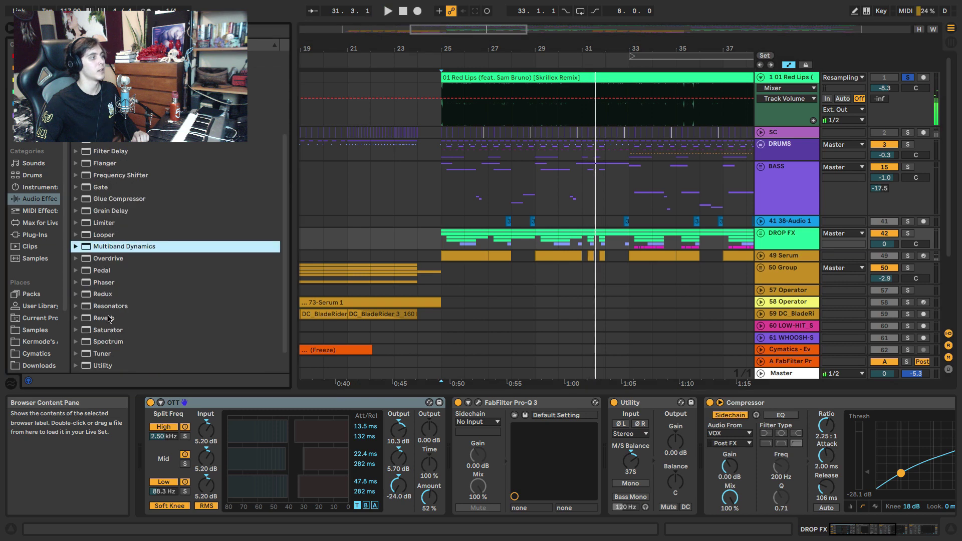
drag(111, 341, 591, 107)
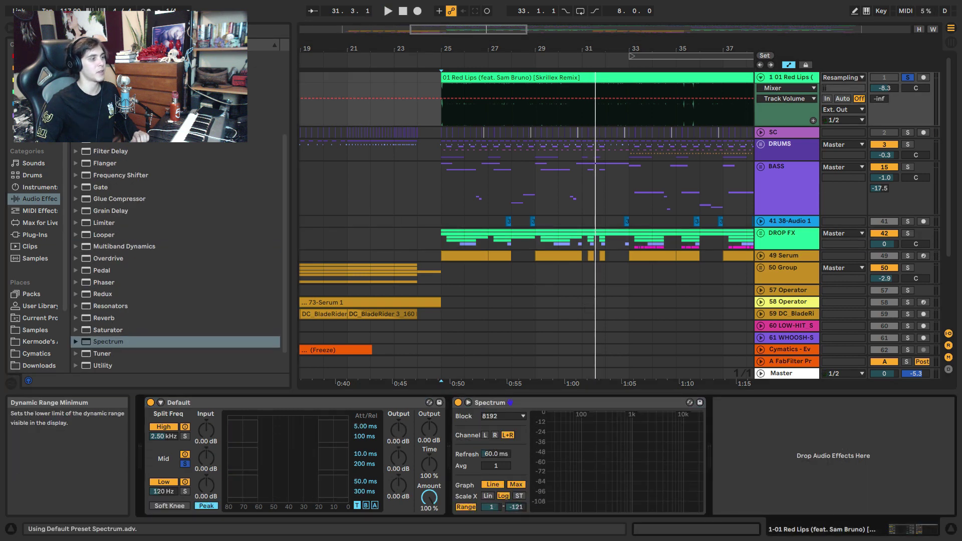
key(space)
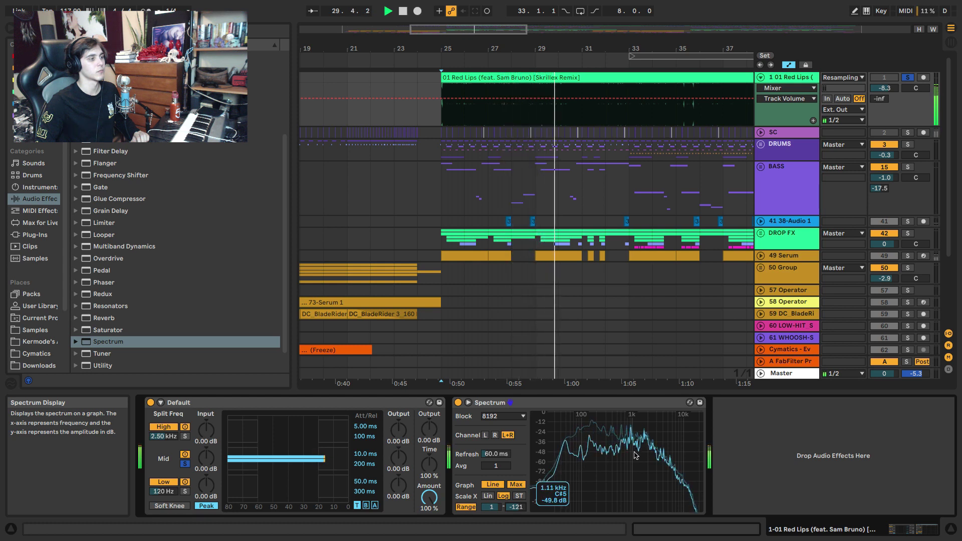
Alternate between the unsoloed mix and the soloed Red Lips track from bar 25 to compare their mid bands.
click(908, 77)
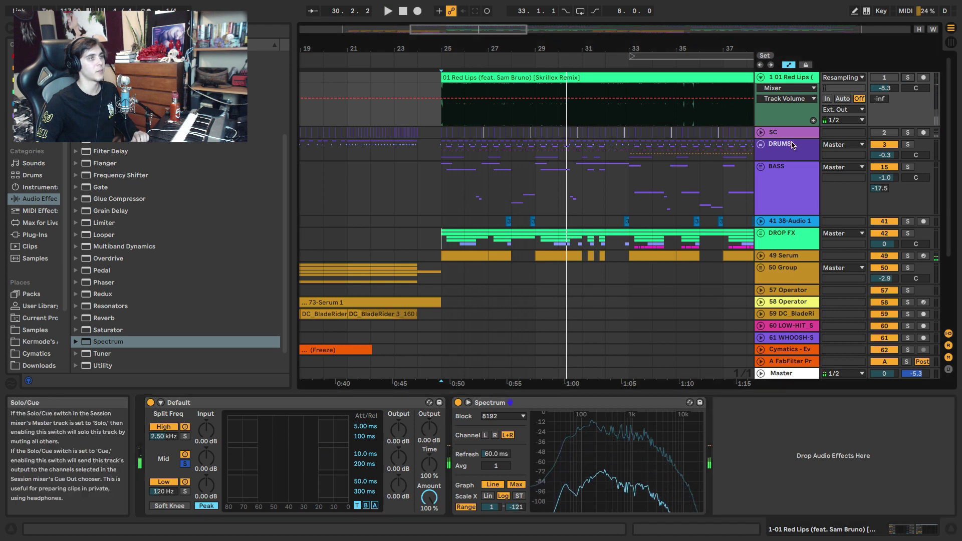
key(space)
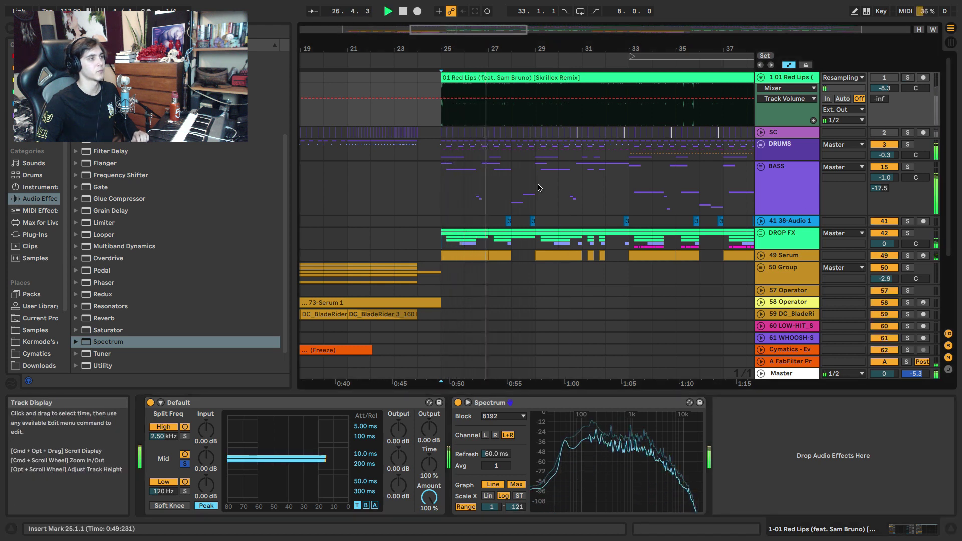
key(space)
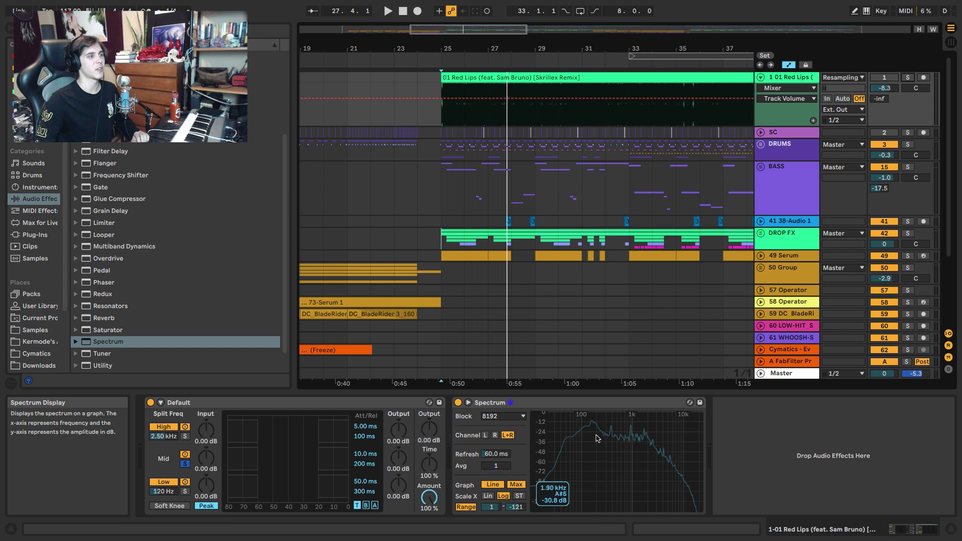
click(907, 78)
key(space)
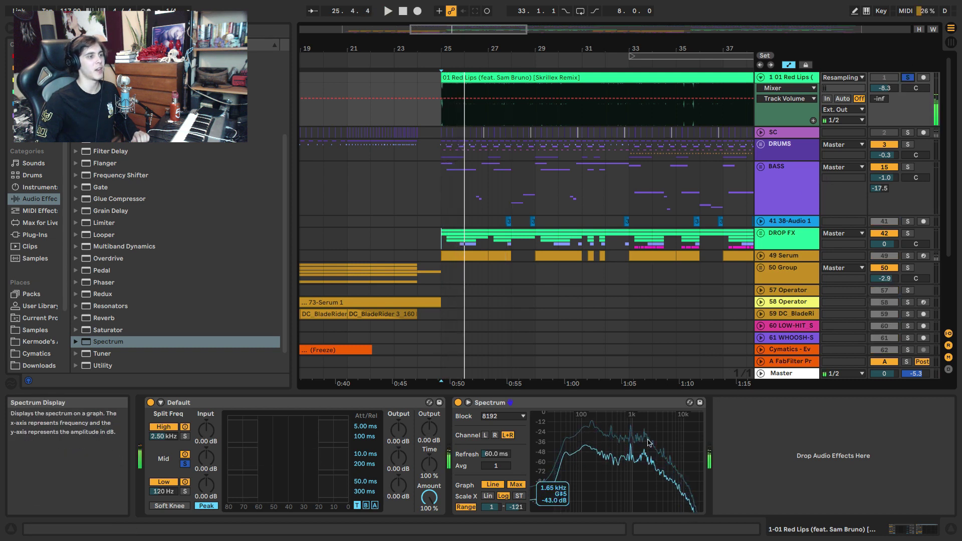
click(907, 77)
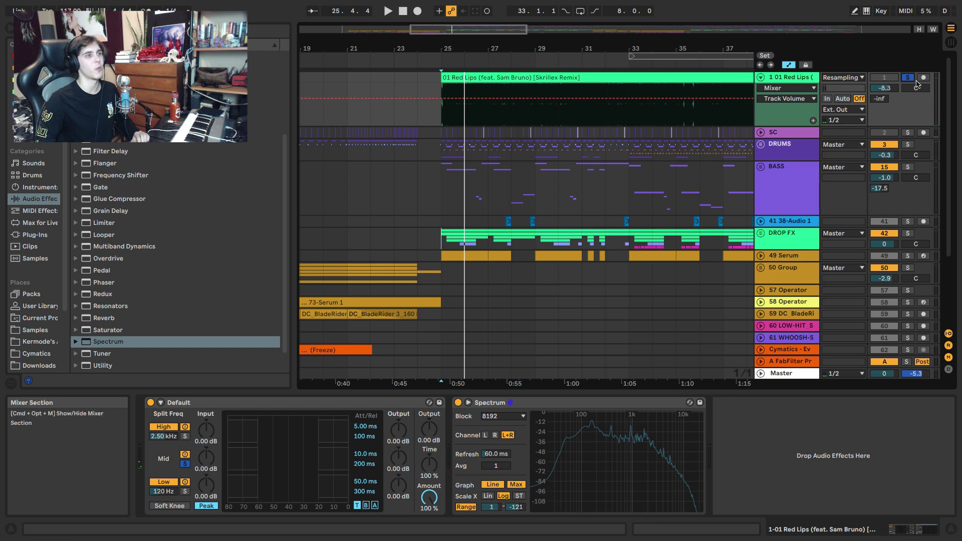
key(space)
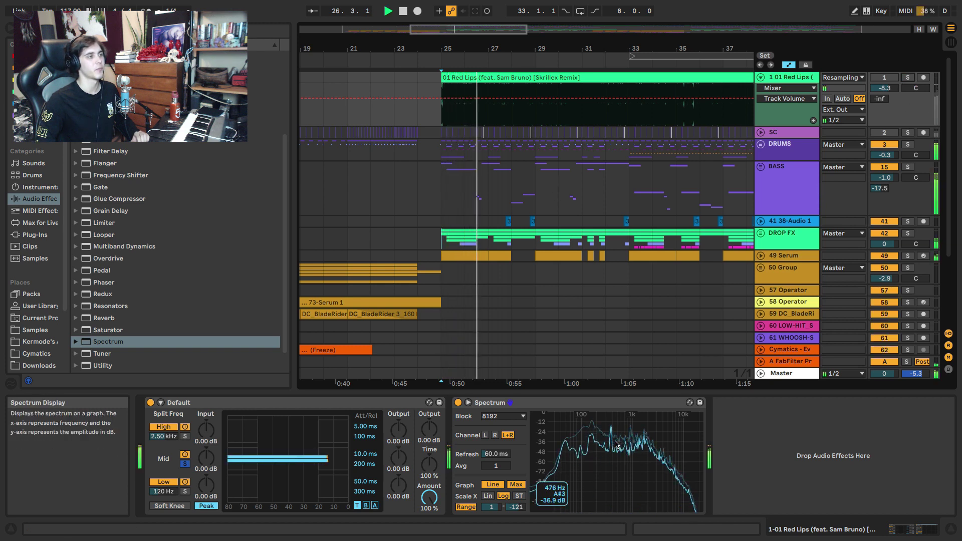
key(space)
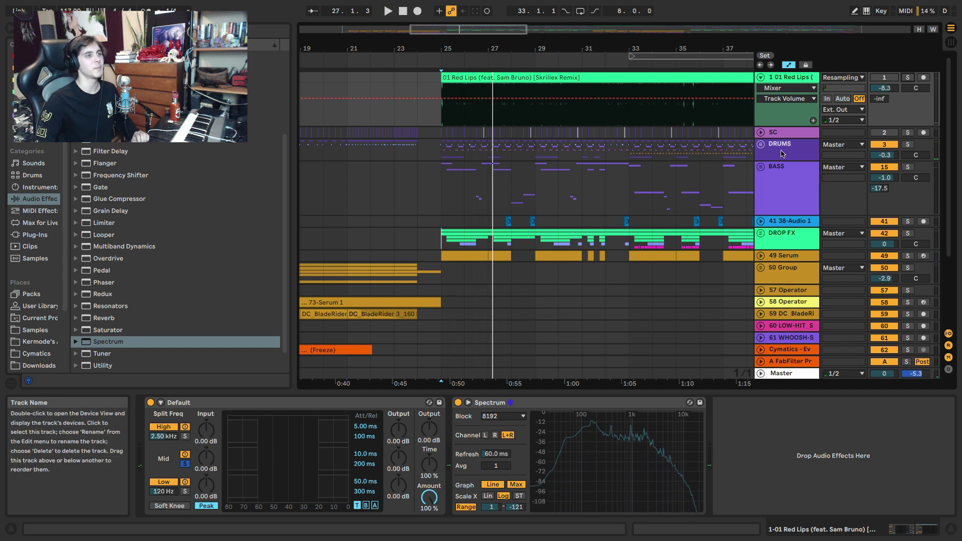
Open the second FabFilter Pro-Q 3 on the BASS group and play from bar 25 to examine the bass spectrum.
click(783, 188)
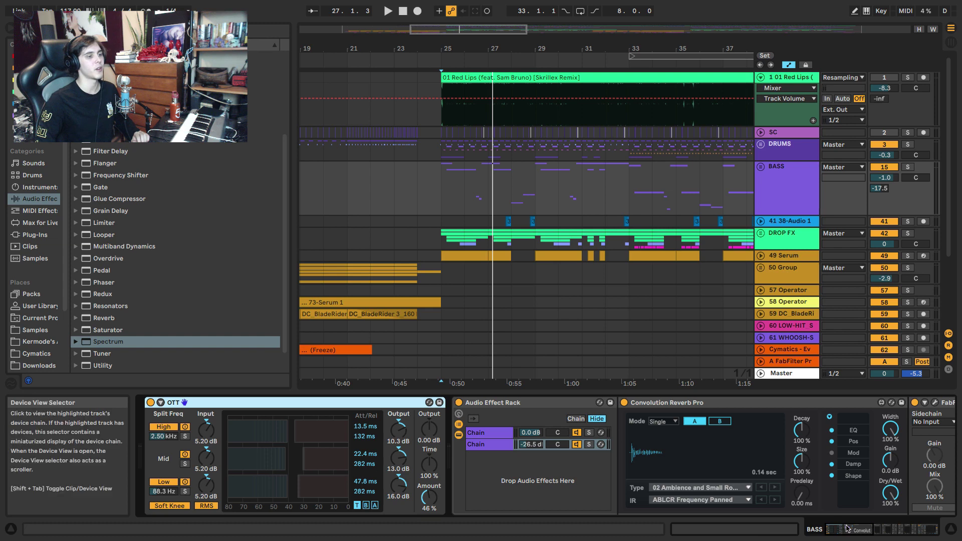
drag(848, 529, 916, 527)
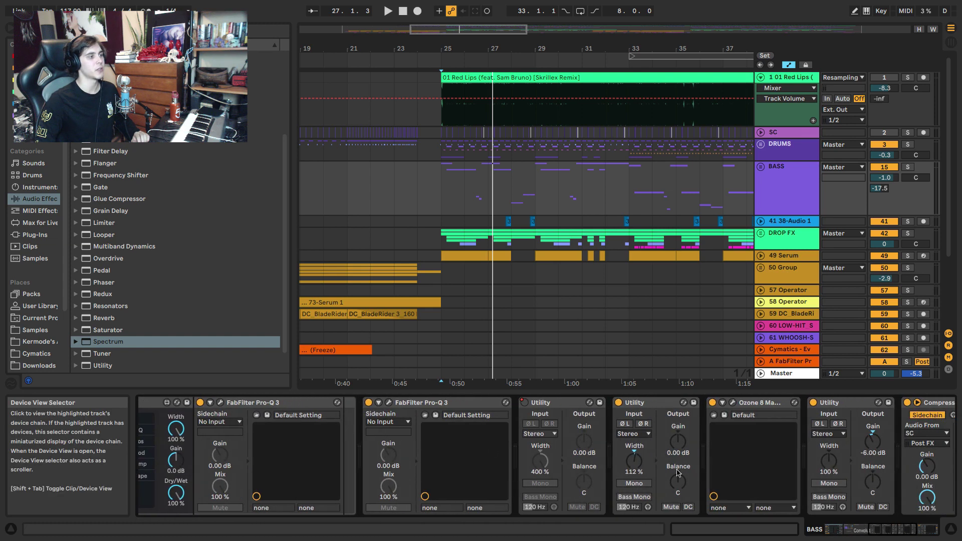
click(388, 403)
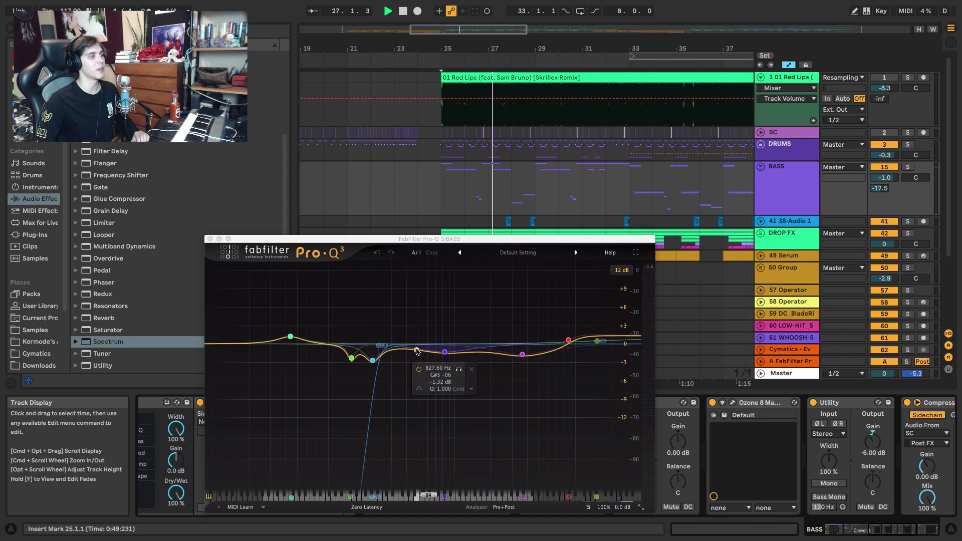
key(space)
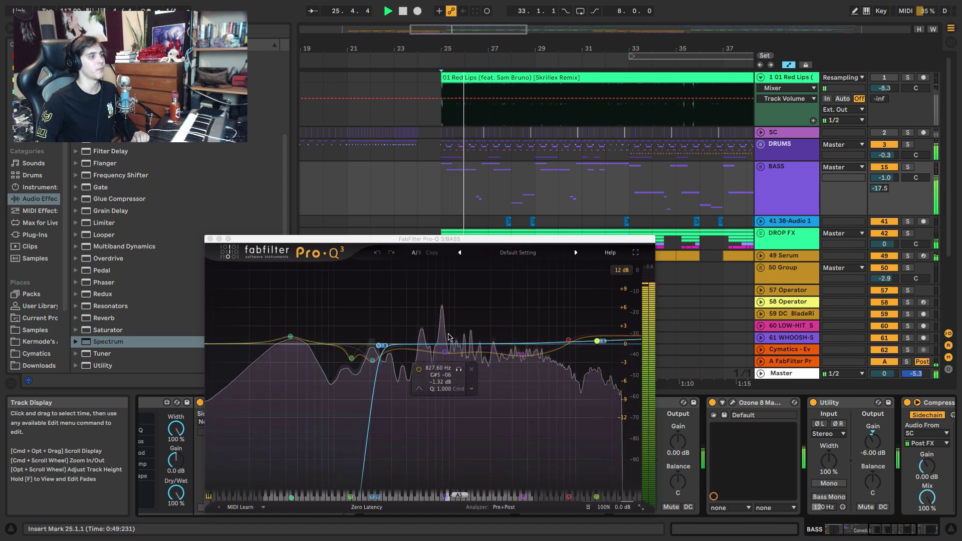
key(space)
Add a gentle bell cut at about 500 Hz in the BASS group's Pro-Q 3 and play the mix to check it.
click(420, 355)
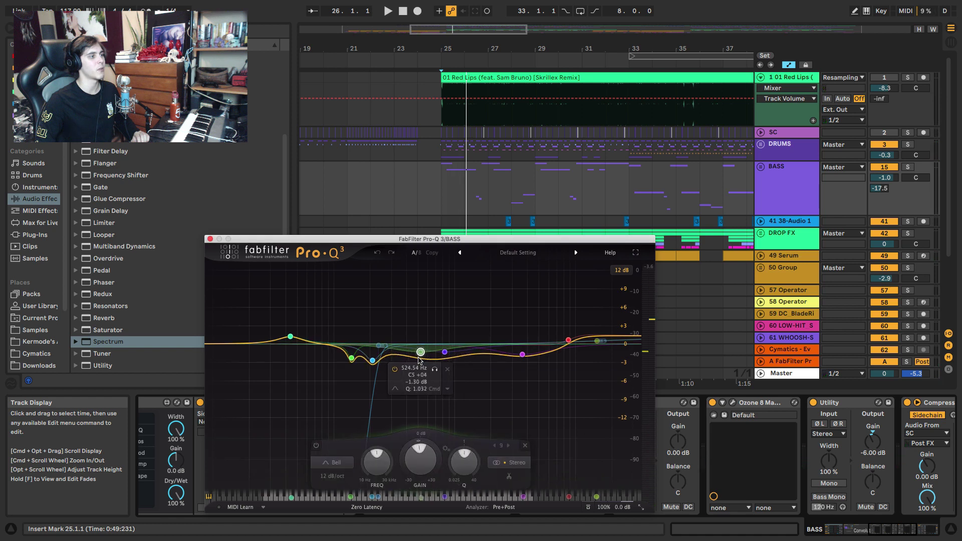
drag(418, 358, 414, 361)
key(space)
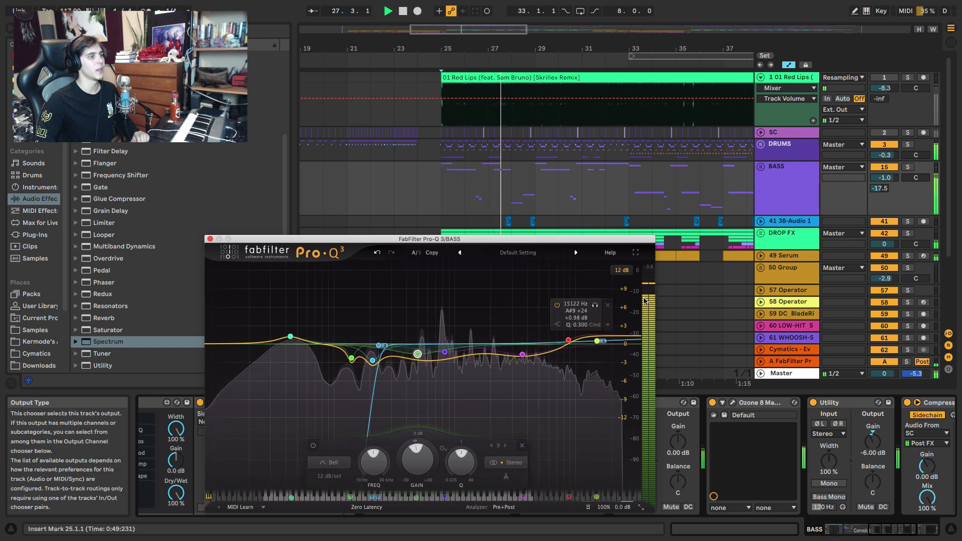
key(space)
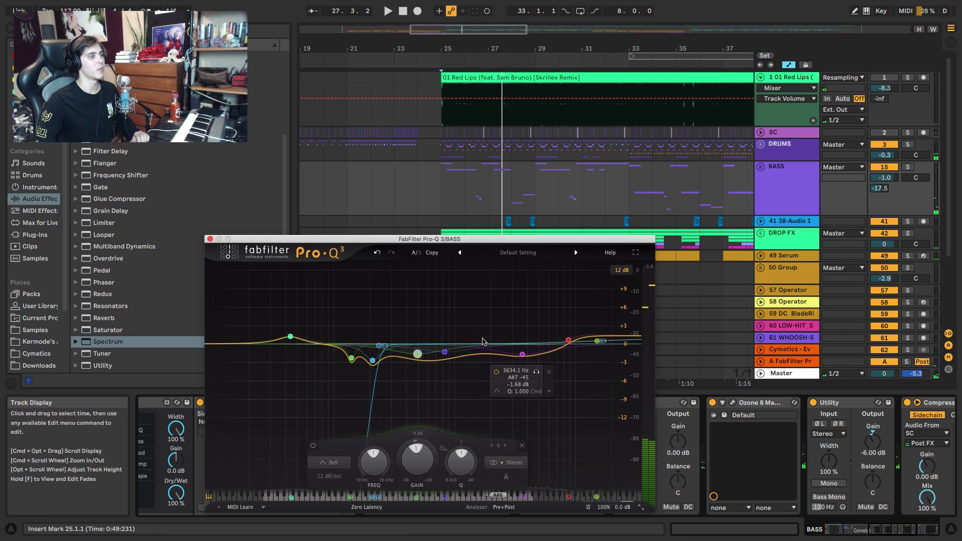
Play the soloed Red Lips reference, then unsolo it and recheck the mix with the adjusted bass EQ.
click(907, 79)
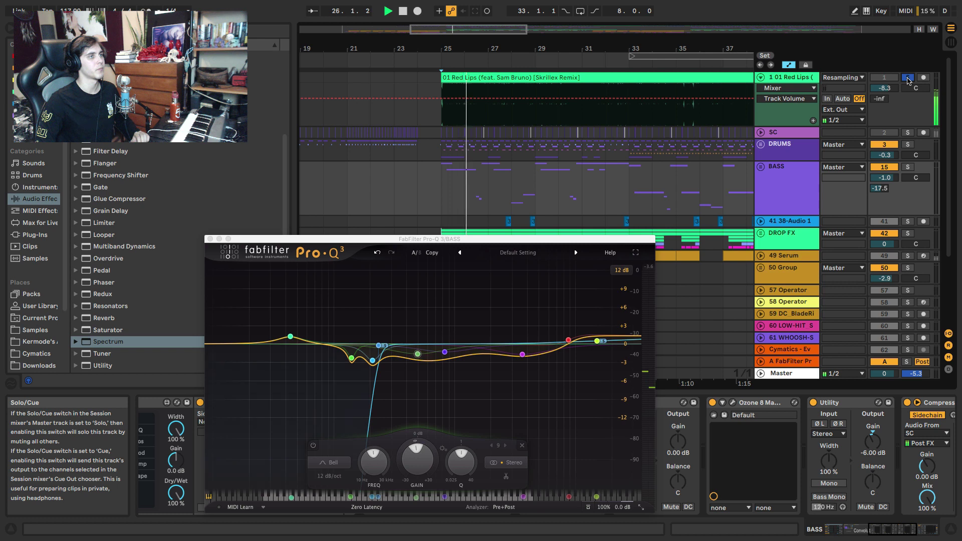
click(908, 78)
key(space)
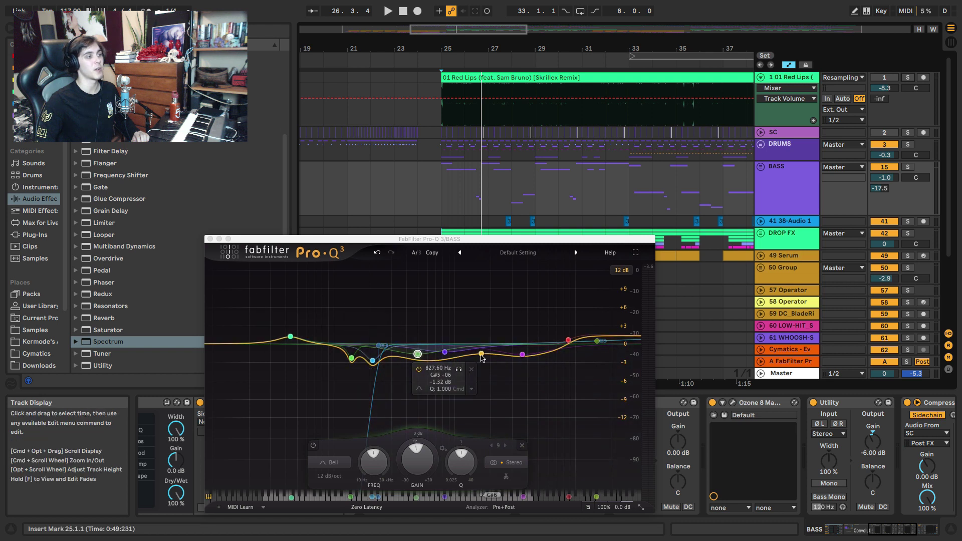
Add a bell boost of about 1 dB near 1.9 kHz to the bass EQ and compare the mix with the soloed reference.
click(481, 354)
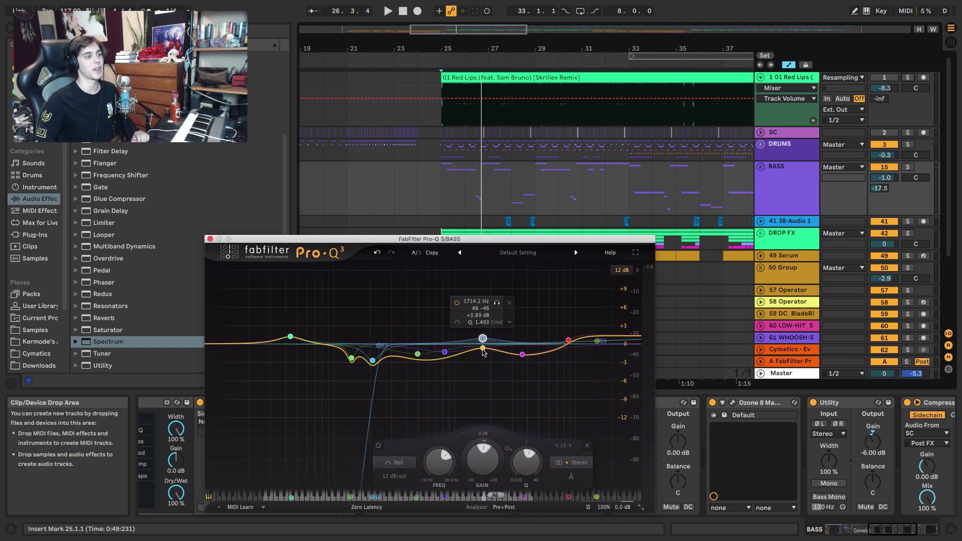
key(space)
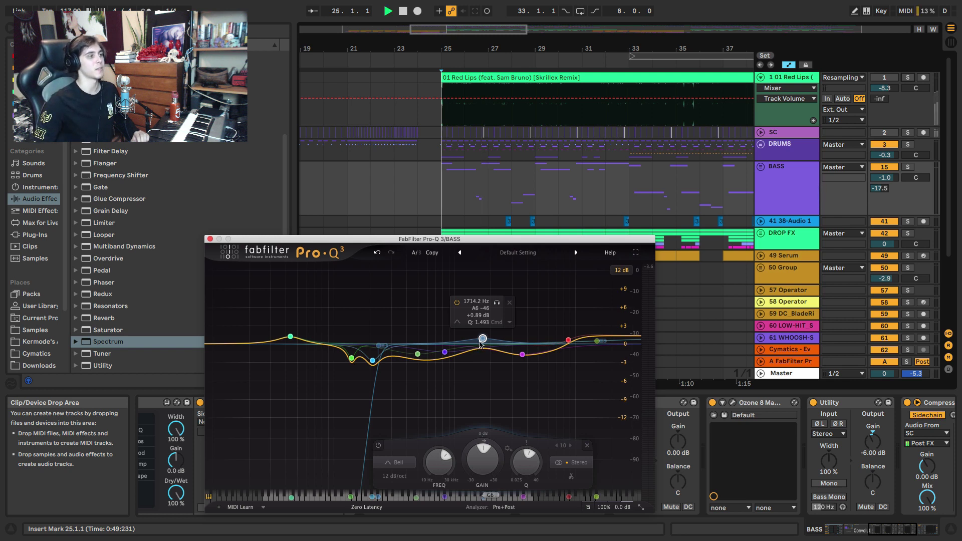
mouse_move(483, 340)
mouse_down()
mouse_move(503, 334)
mouse_move(487, 323)
mouse_up()
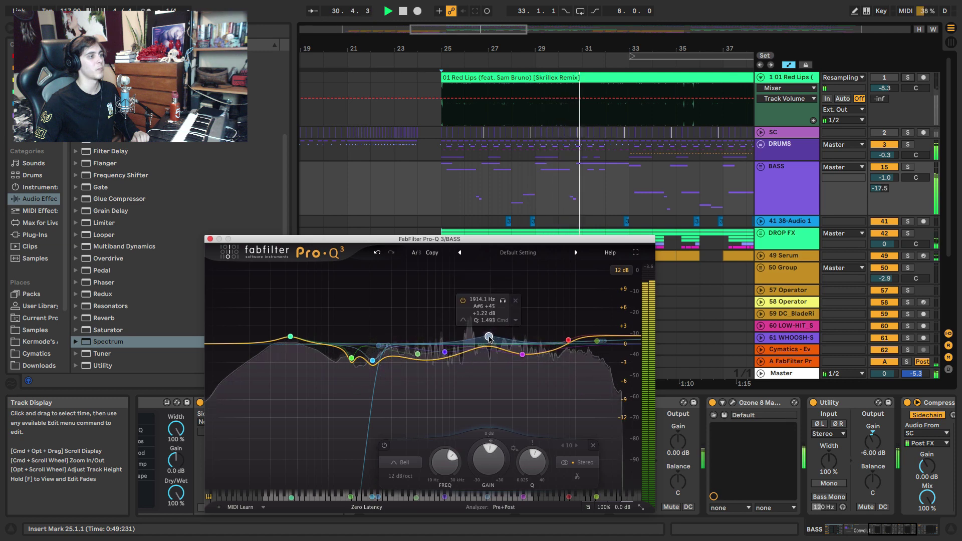
click(906, 77)
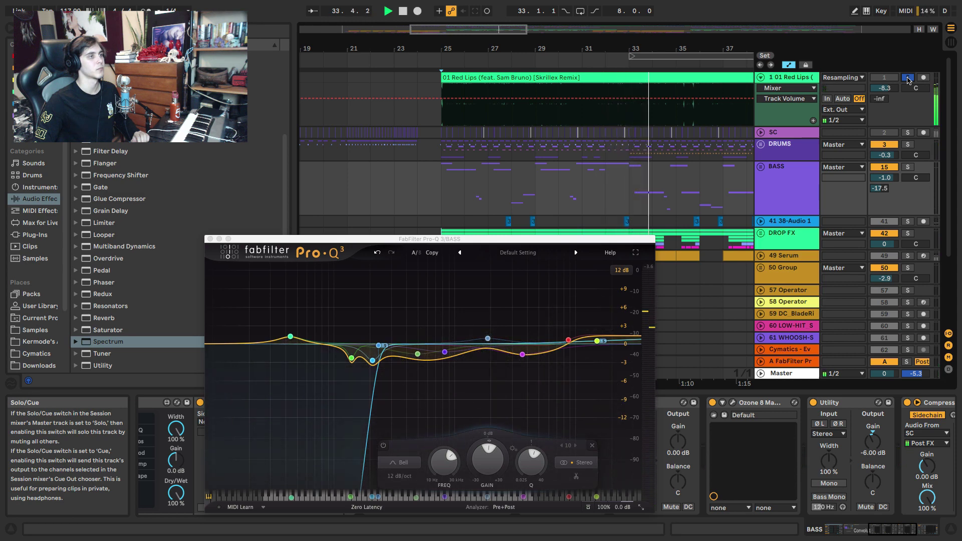
click(907, 78)
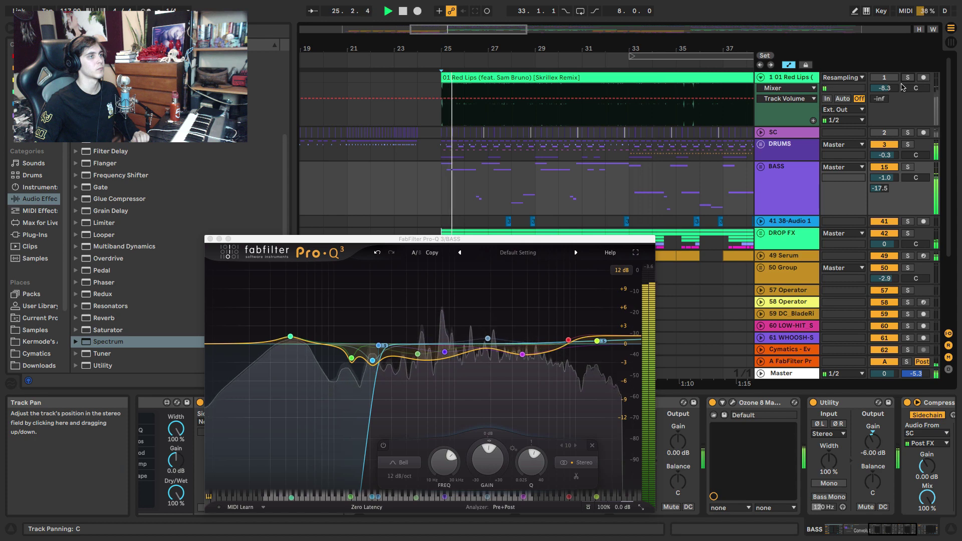
Open the DRUMS group's FabFilter Pro-Q 3 and play from bar 25 to examine the drum spectrum.
click(779, 146)
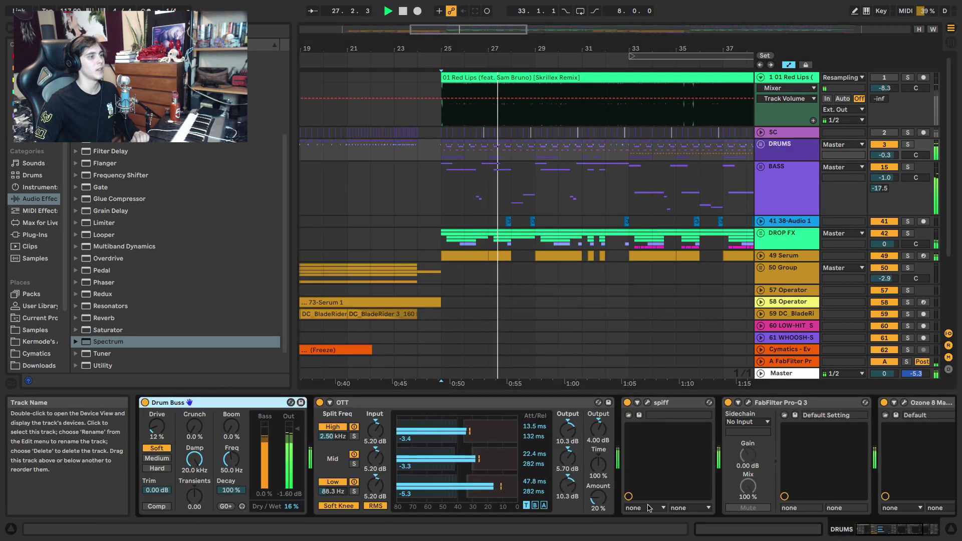
click(748, 403)
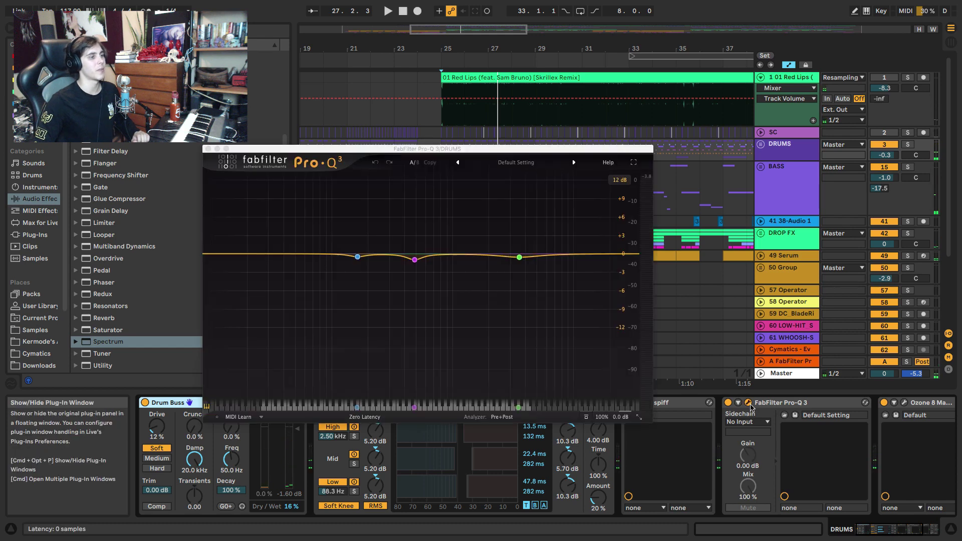
key(space)
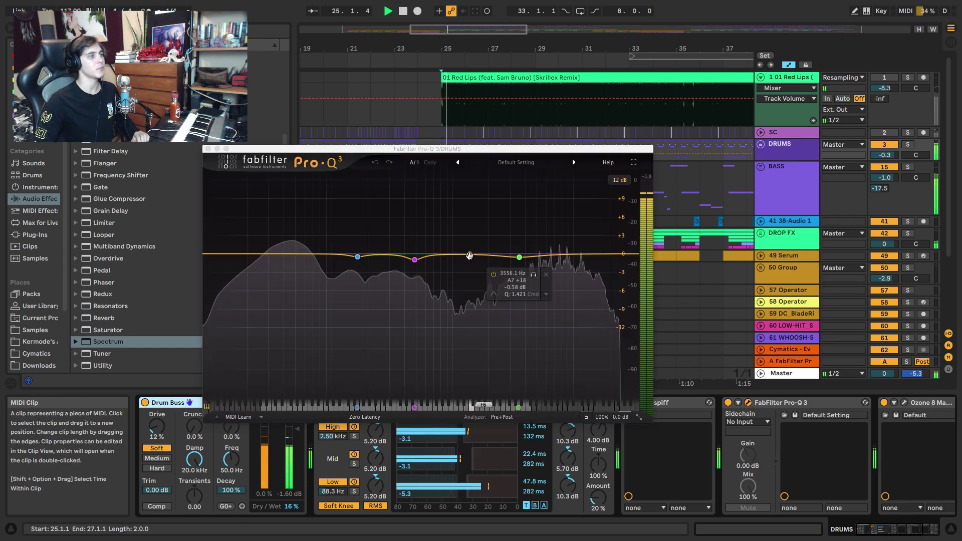
key(space)
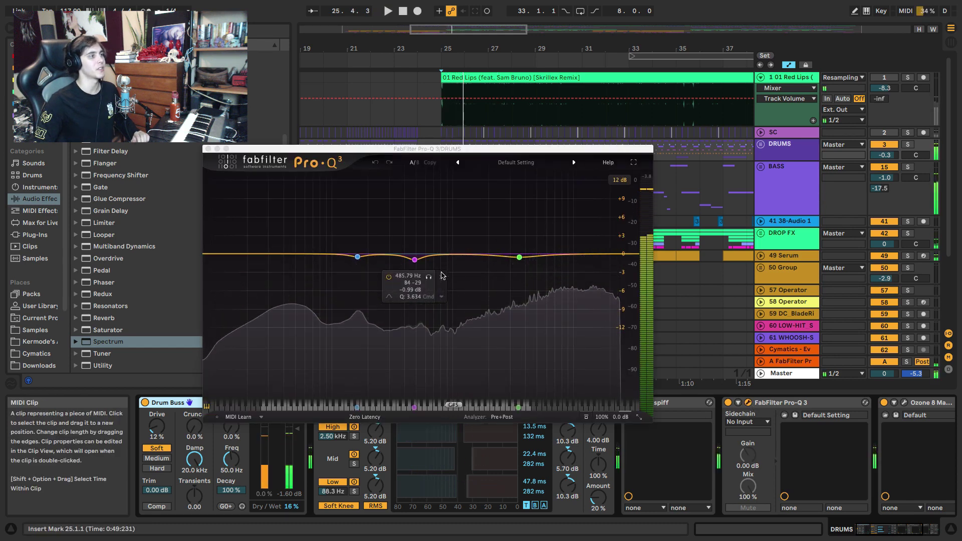
Add a bell boost of about 1.9 dB near 2.2 kHz to the DRUMS EQ and play the mix to check it.
drag(472, 256, 494, 244)
key(space)
key(space)
key(space)
key(space)
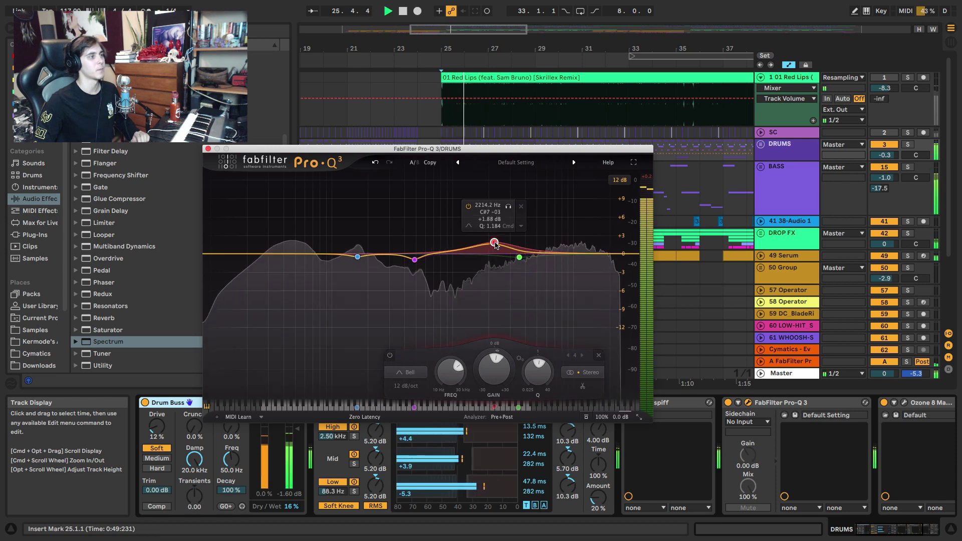
Close the drum EQ and compare the playing mix with the soloed Red Lips reference.
click(208, 149)
click(907, 78)
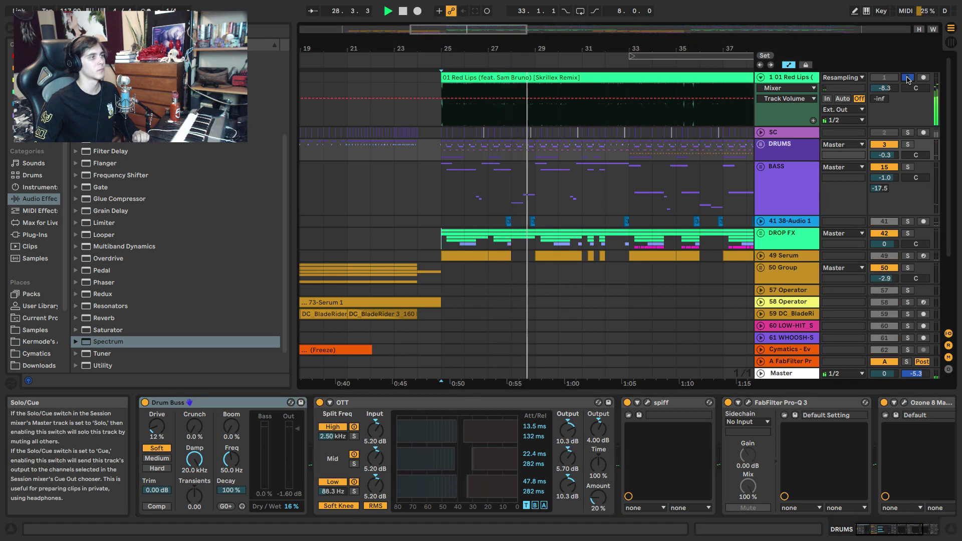
click(907, 78)
key(space)
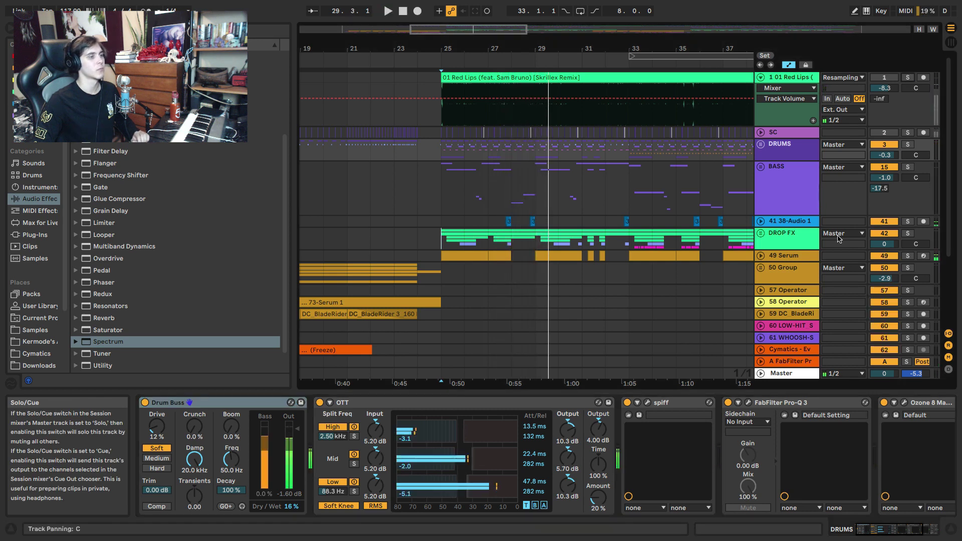
Solo the high band above 2.50 kHz in the multiband devices on the Master and the Red Lips reference track.
click(779, 374)
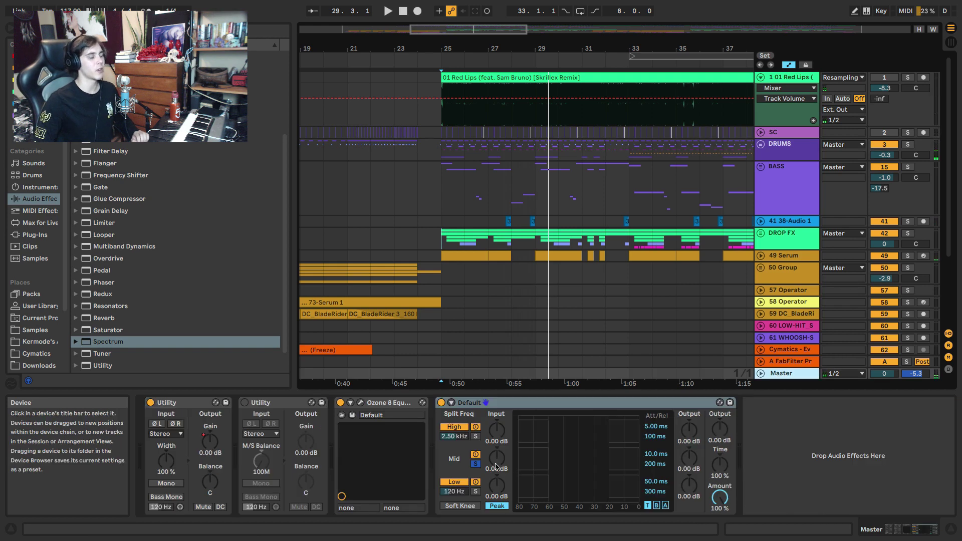
click(474, 437)
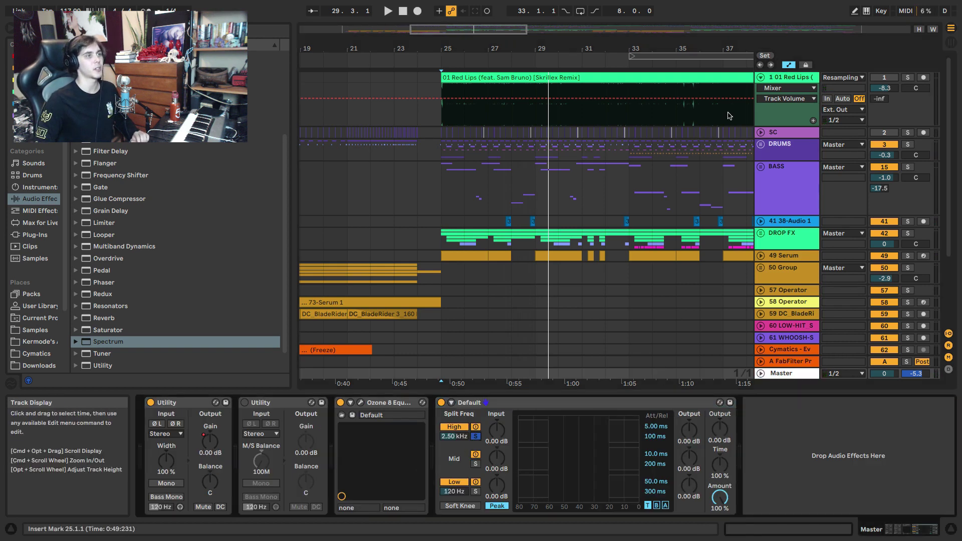
click(786, 78)
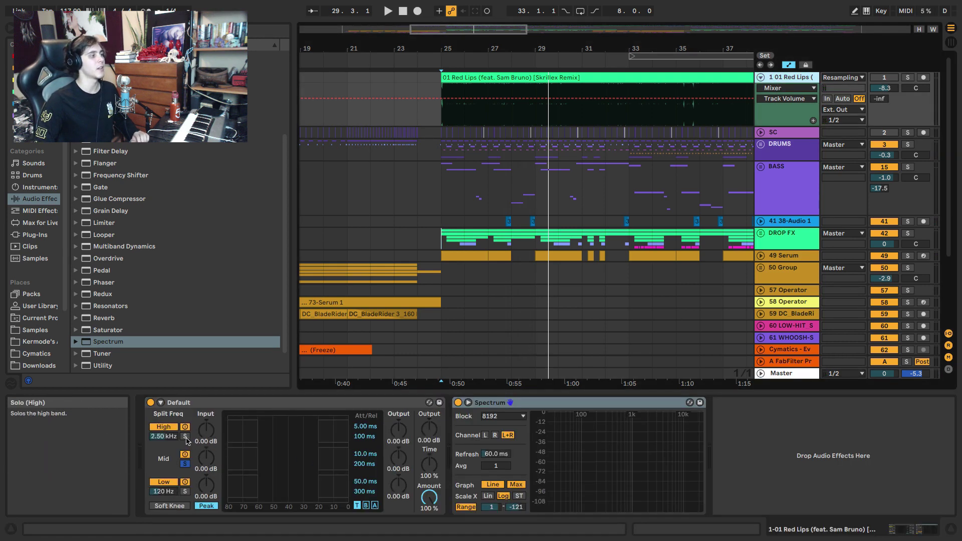
click(185, 436)
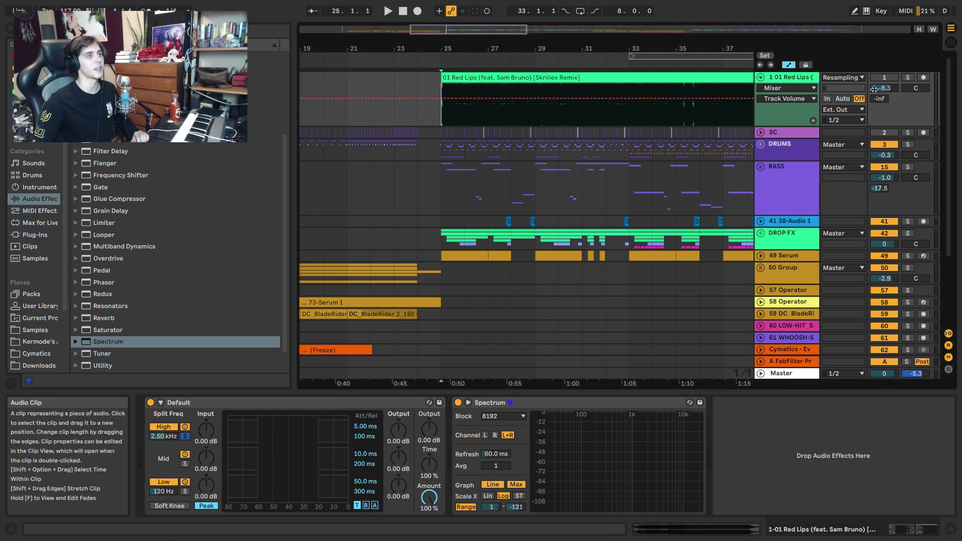
Play the soloed Red Lips reference from bar 25 and examine its high-frequency curve in the Spectrum analyser.
click(906, 78)
key(space)
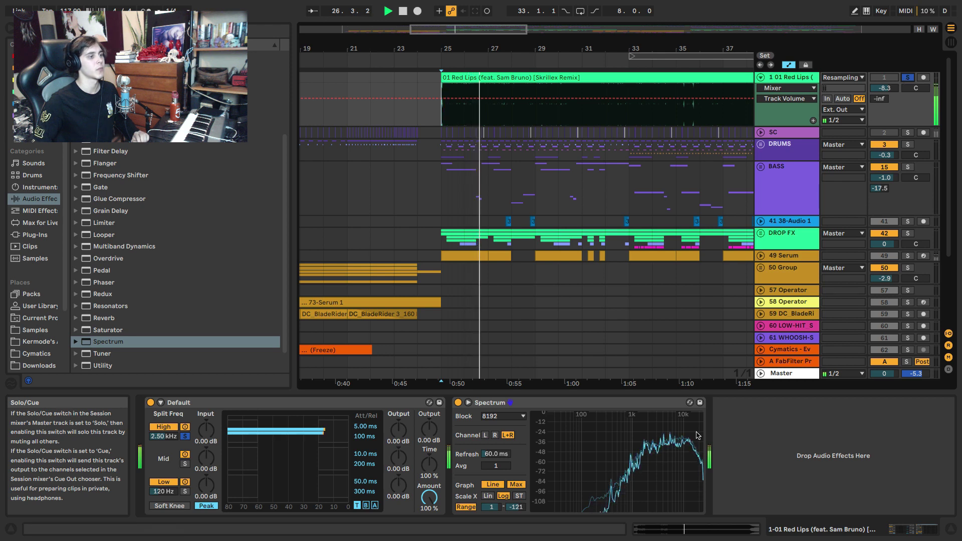
mouse_move(695, 453)
key(space)
key(space)
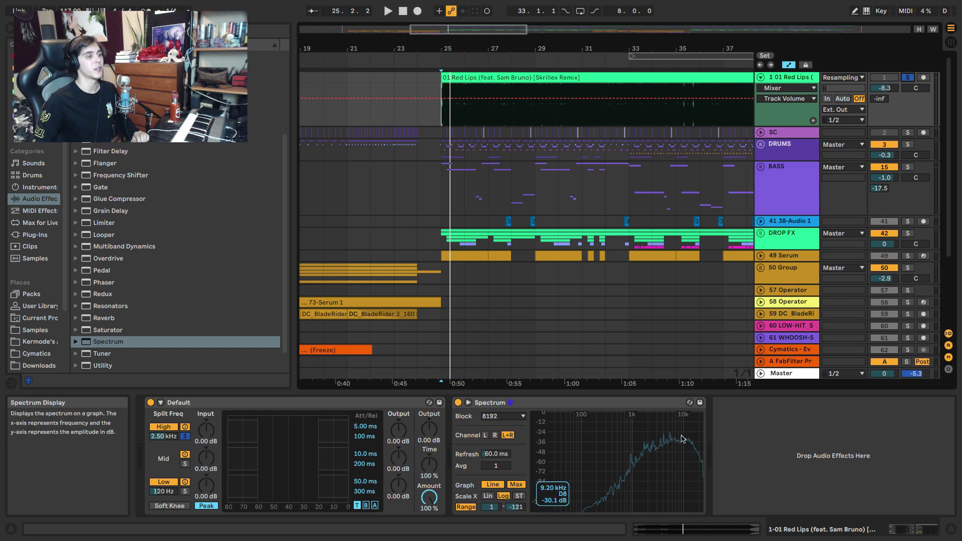
key(space)
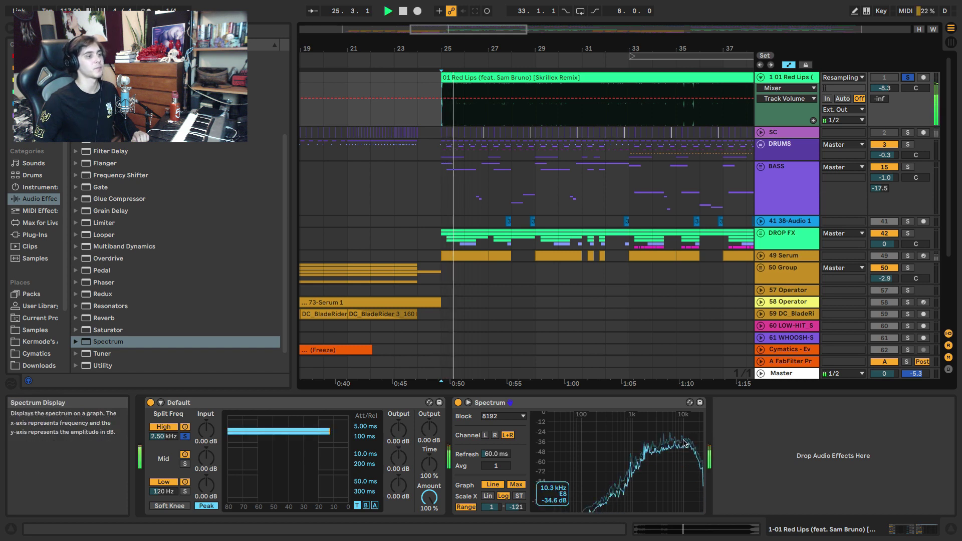
key(space)
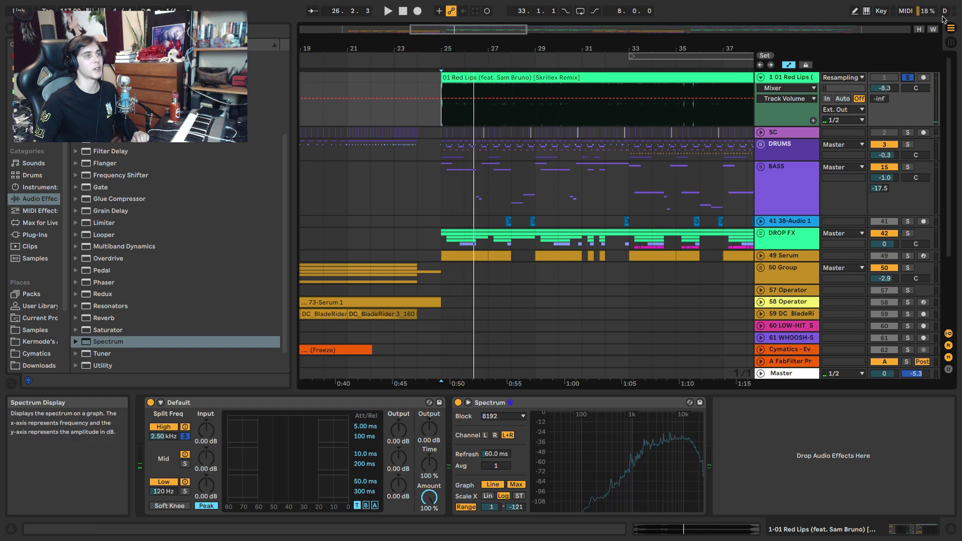
Unsolo the reference, place its Spectrum analyser at the end of the Master chain, and play the mix to examine its highs.
key(space)
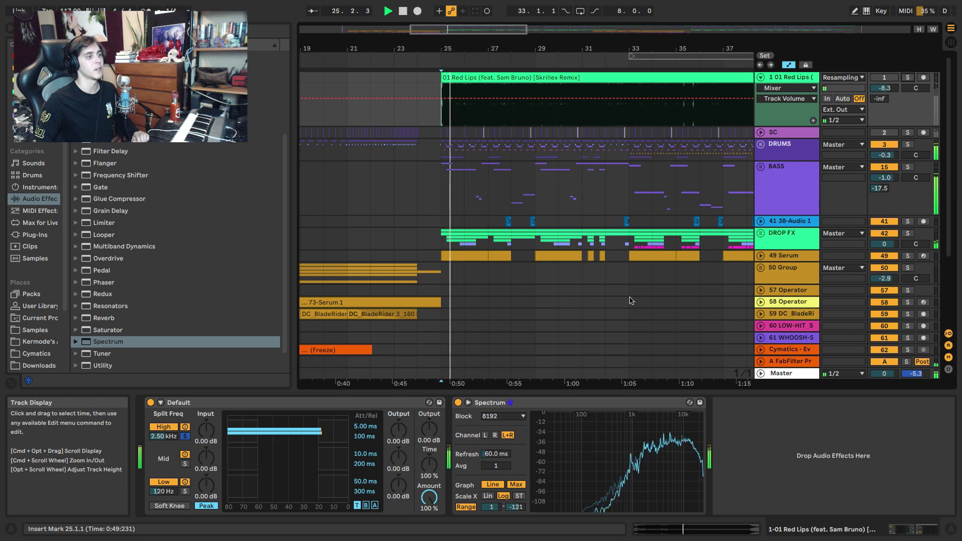
click(782, 375)
key(space)
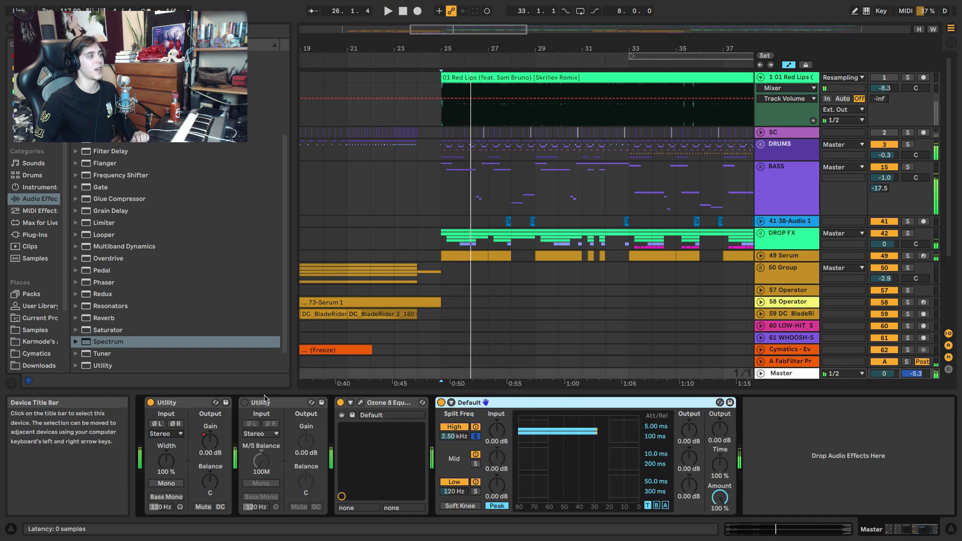
drag(100, 342, 218, 344)
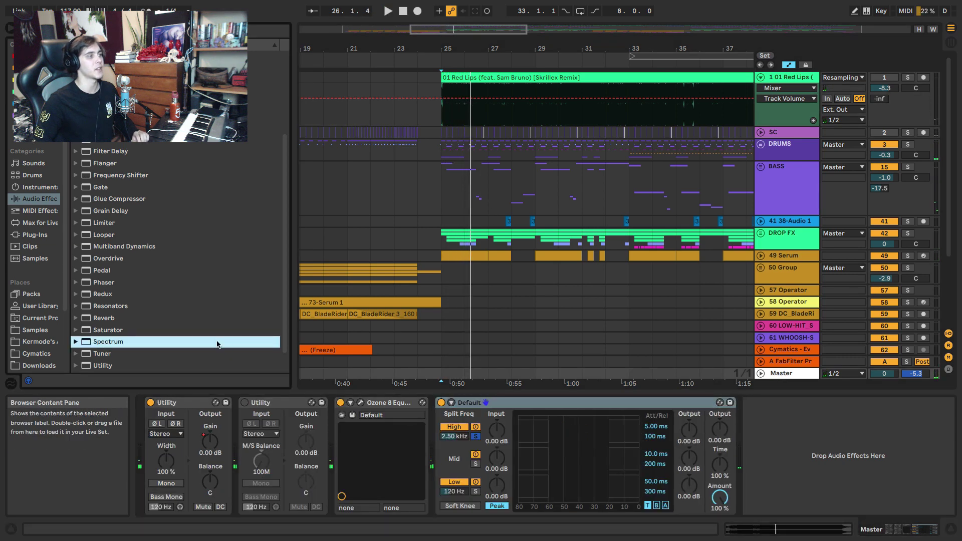
click(804, 78)
drag(603, 402, 595, 374)
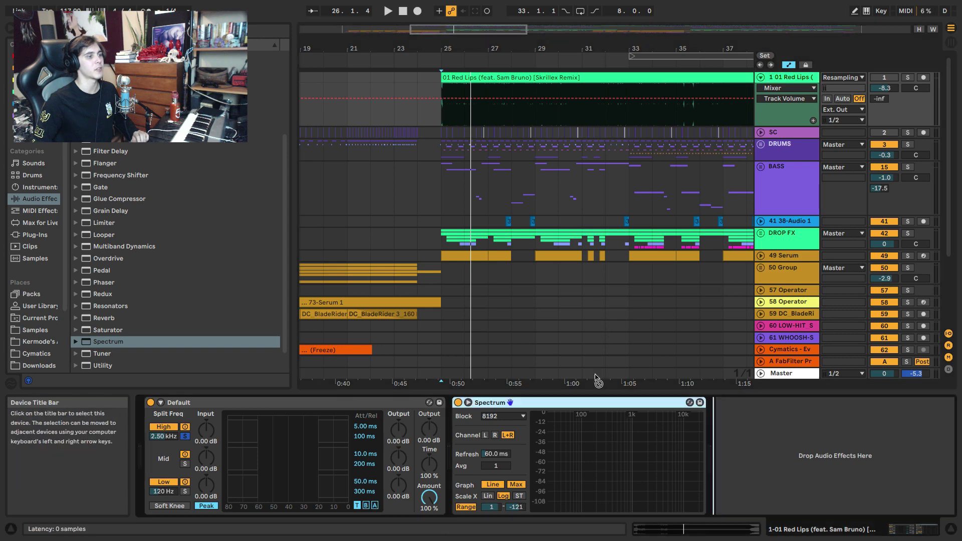
key(space)
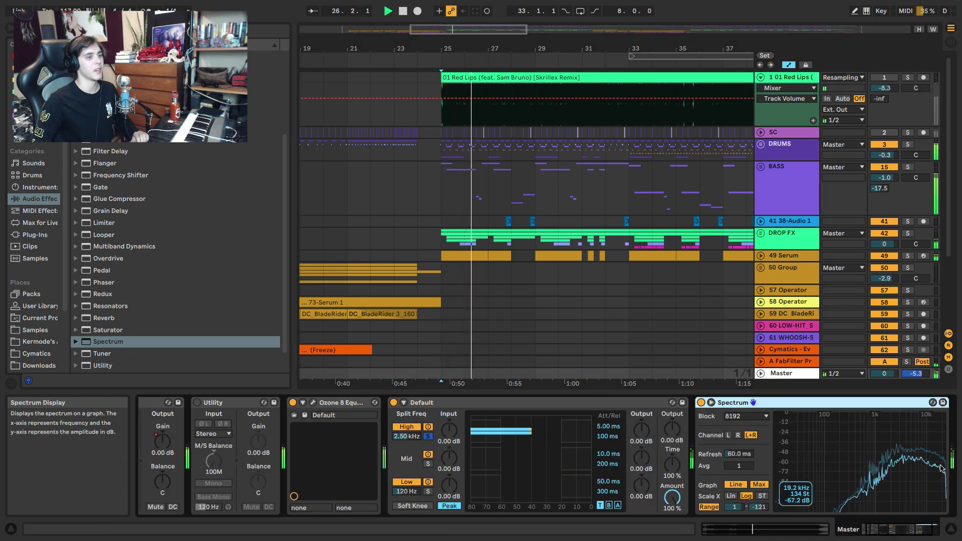
key(space)
Add a high cut at about 17 kHz with a 30 dB/oct slope to the DRUMS group's Pro-Q 3.
click(779, 144)
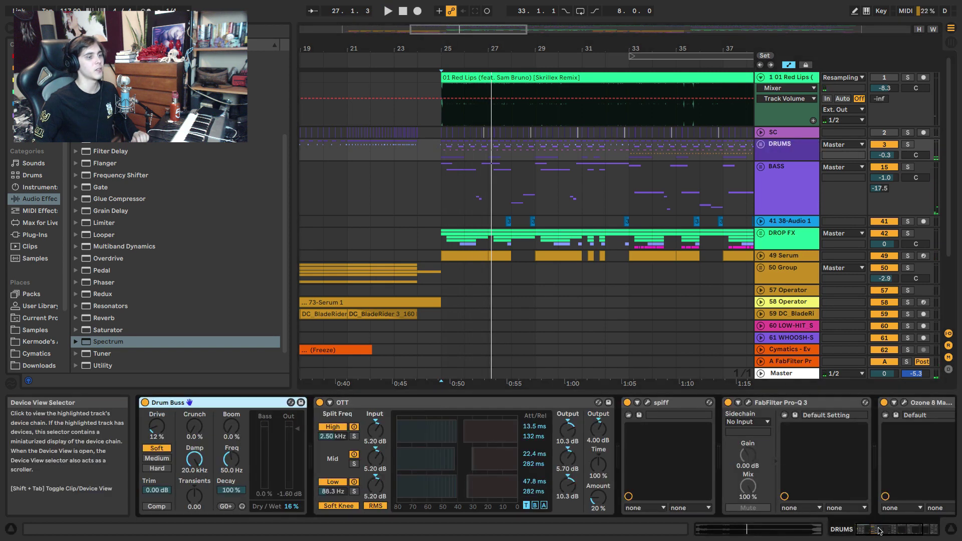
click(917, 529)
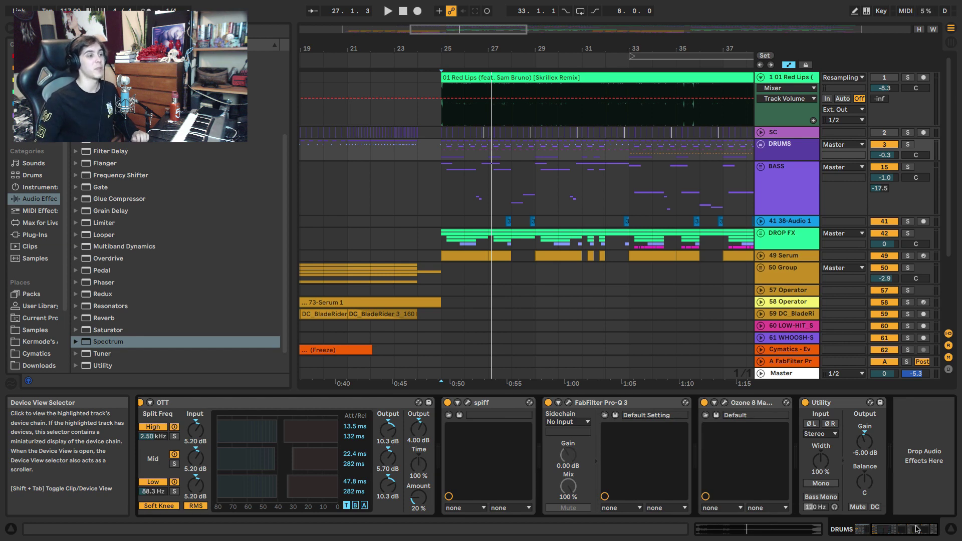
click(568, 402)
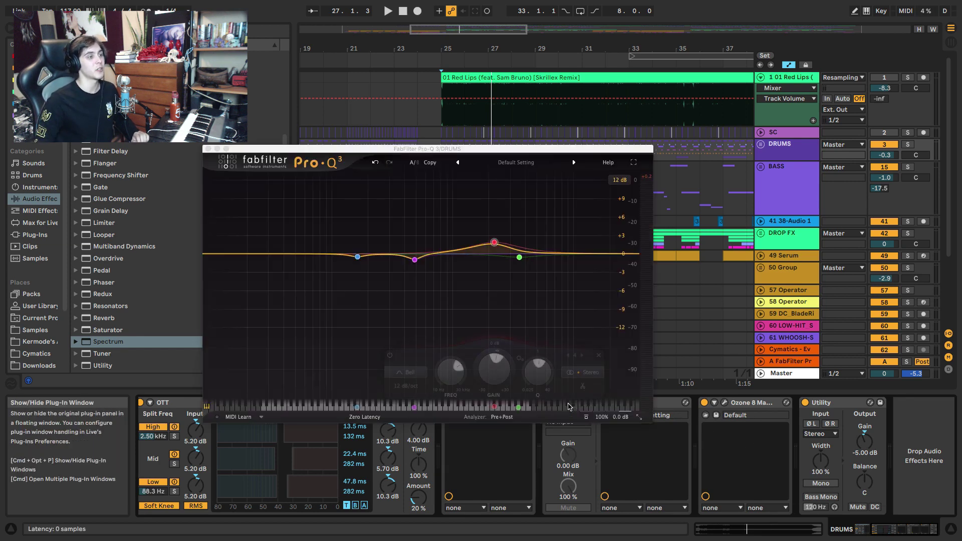
click(631, 254)
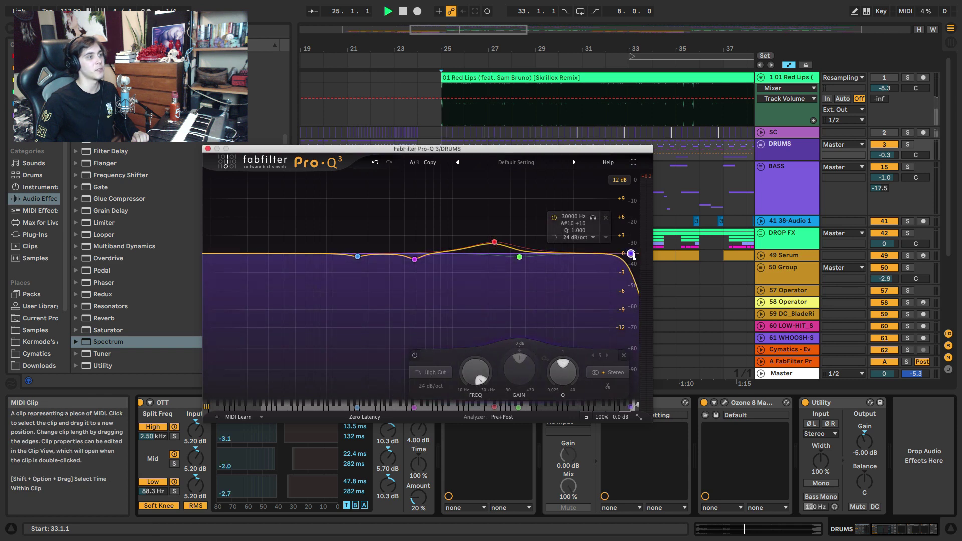
drag(631, 254, 605, 257)
alt+shift+click(621, 255)
key(space)
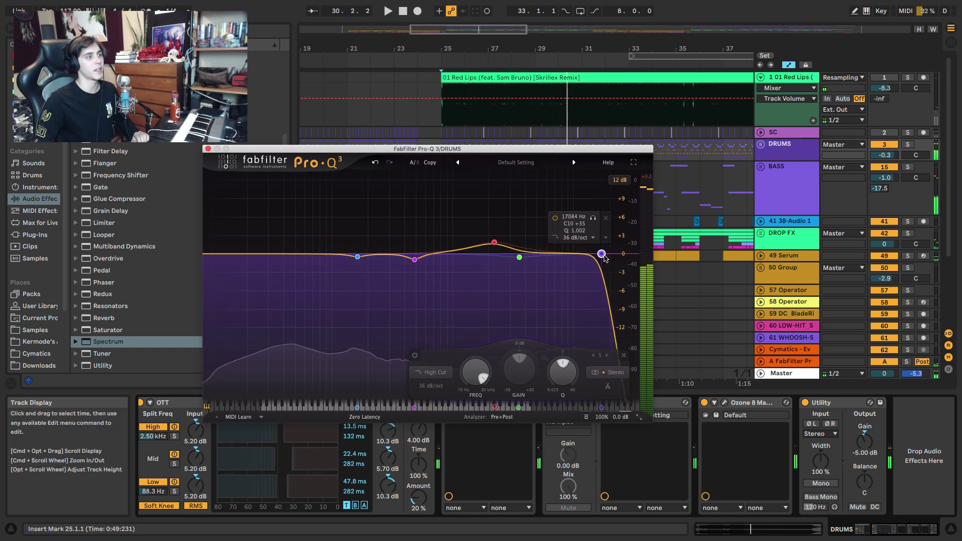
scroll(605, 258, down, 1)
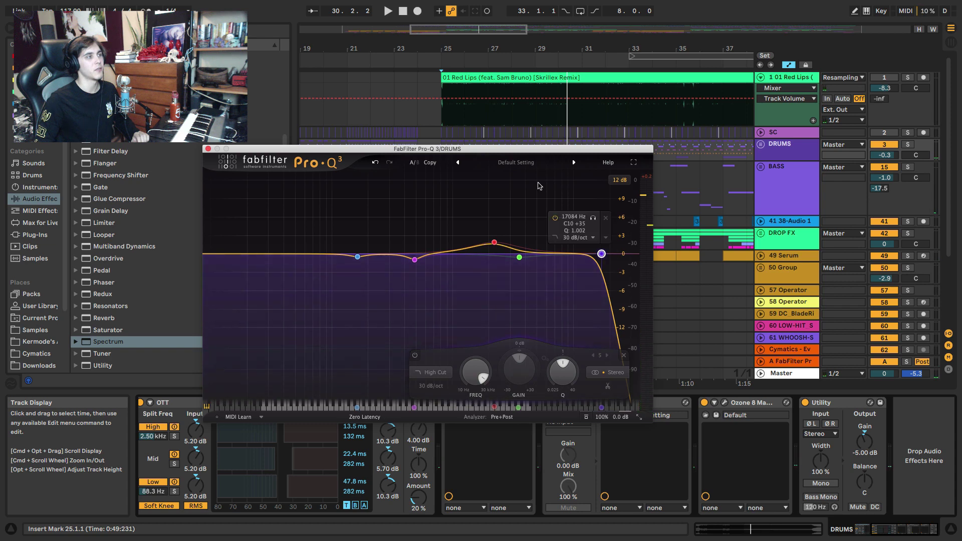
click(208, 149)
Play the mix from bar 25 to check the highs with the new drum high cut.
click(462, 252)
key(space)
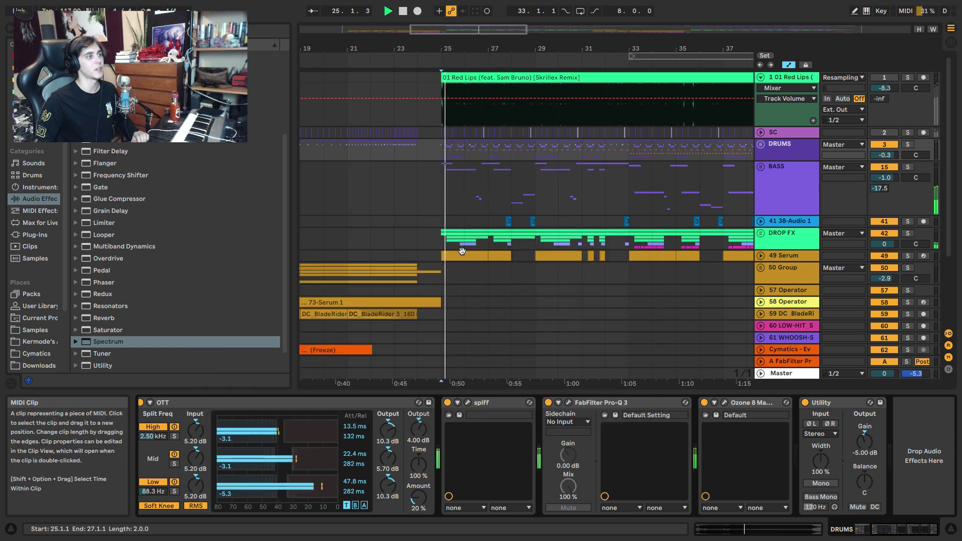
click(440, 244)
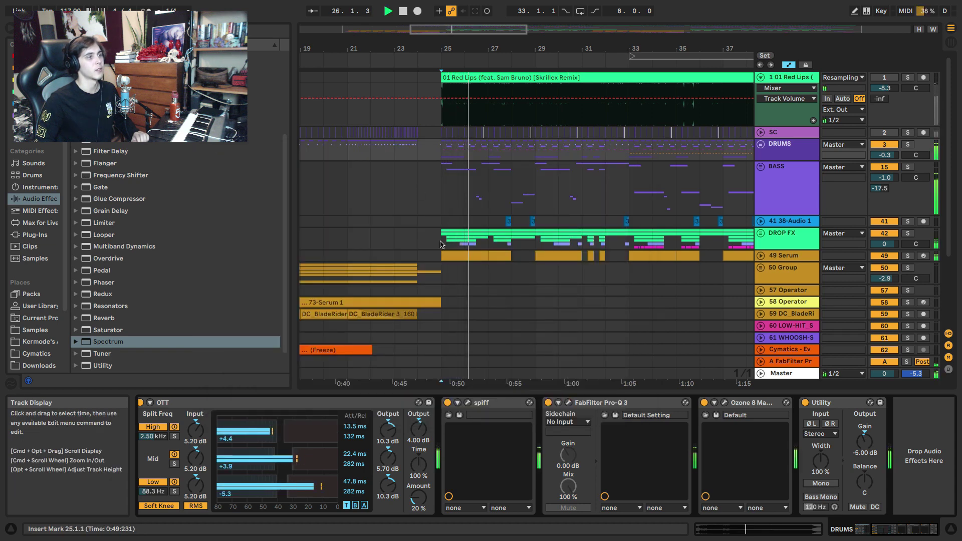
Add a high cut with a 36 dB/oct slope at the top end of the BASS group's Pro-Q 3 while the mix plays.
click(448, 203)
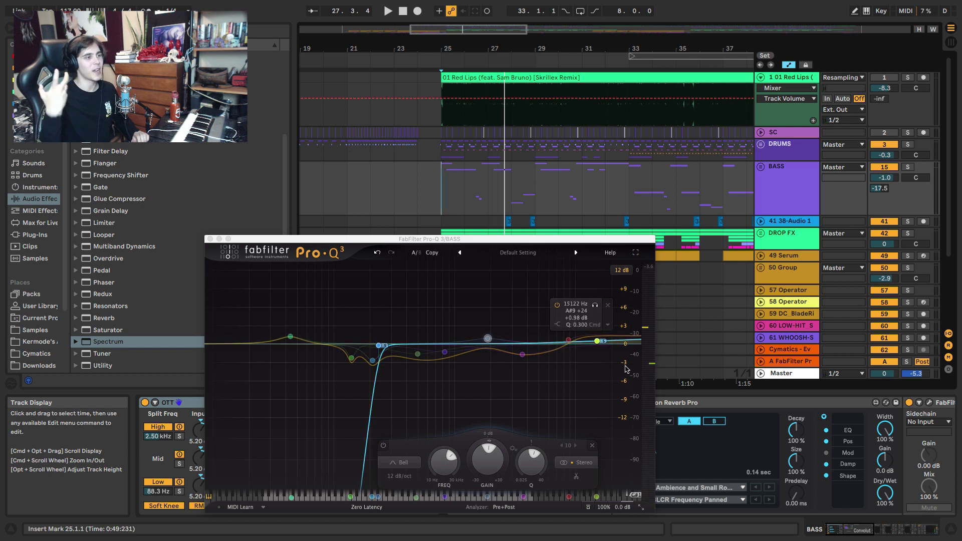
click(638, 337)
click(638, 338)
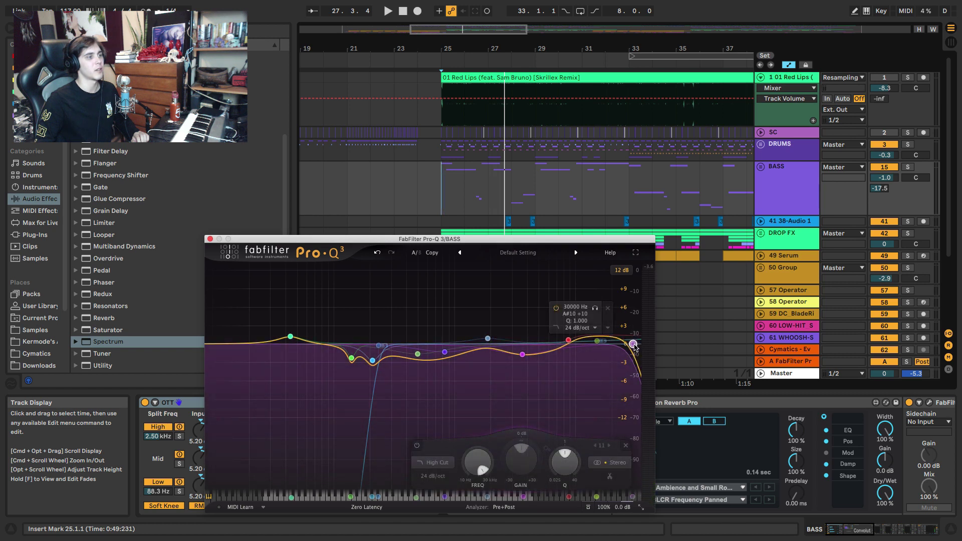
key(space)
drag(634, 347, 606, 346)
alt+shift+click(626, 345)
right_click(626, 345)
click(627, 345)
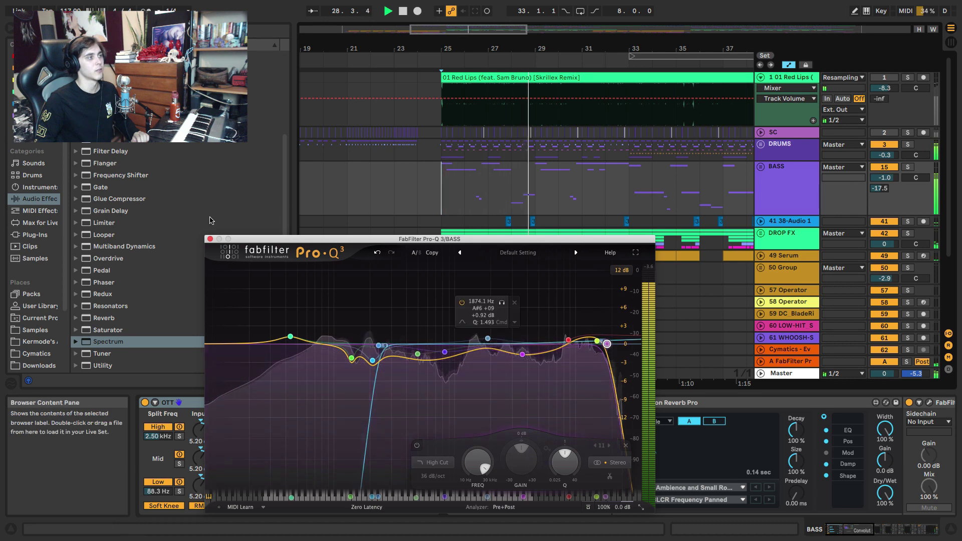
key(space)
click(210, 238)
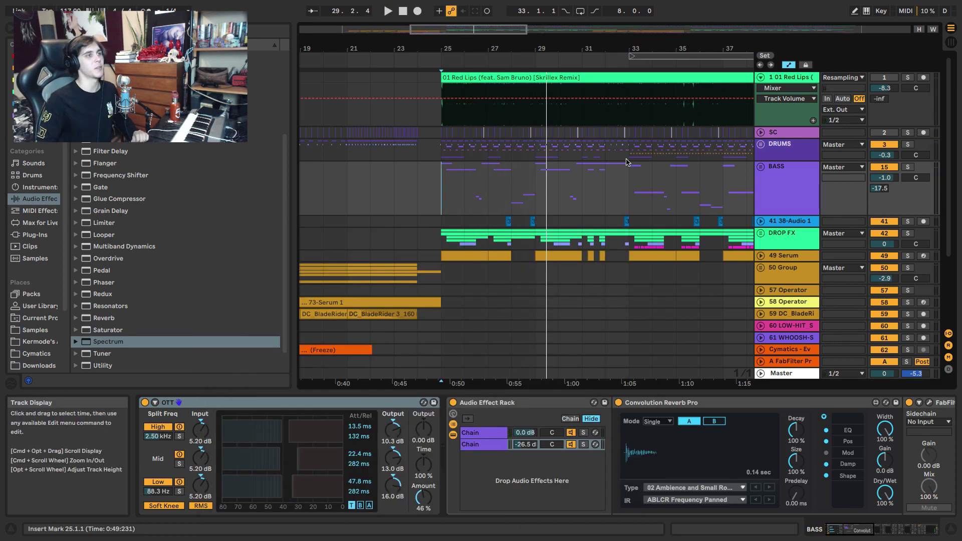
Play the soloed Red Lips reference from bar 25, then unsolo it and replay the mix to compare the highs.
click(908, 78)
key(space)
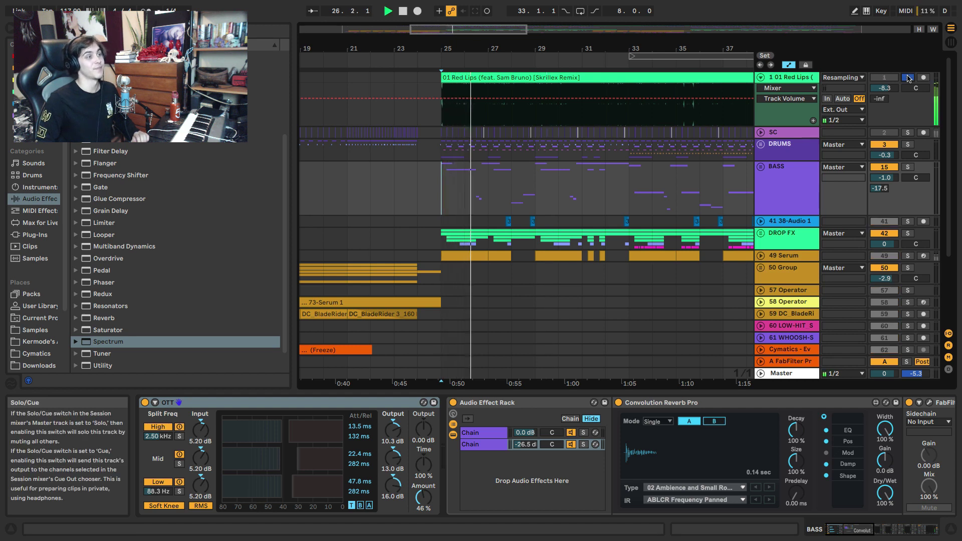
click(908, 78)
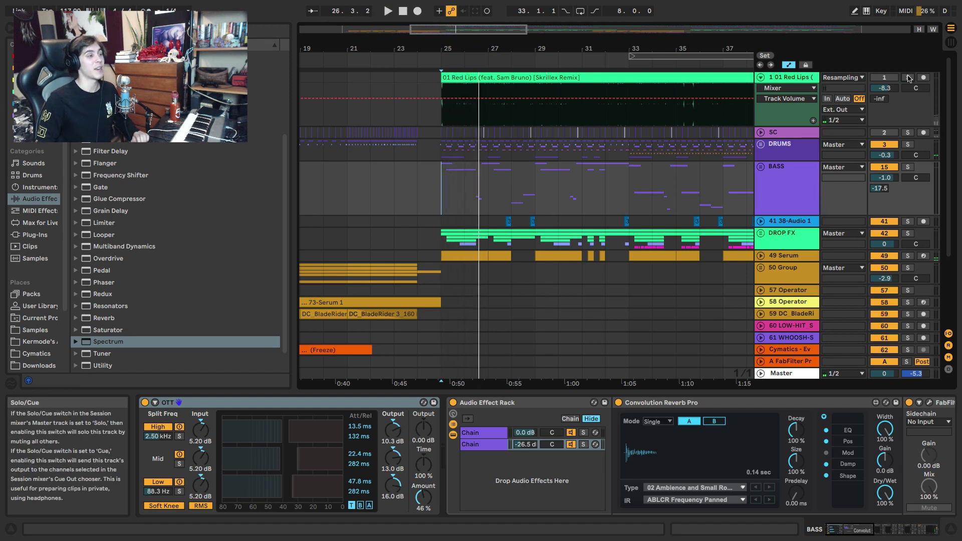
key(space)
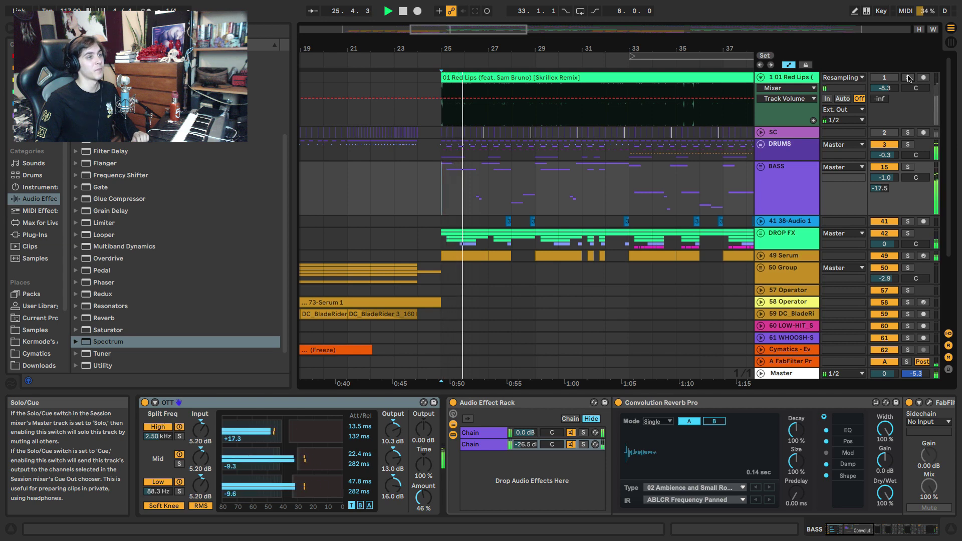
In the master's Ozone 8 Equalizer, clear the unused bands and set the high shelf to 3.4 dB at 2.18 kHz.
key(space)
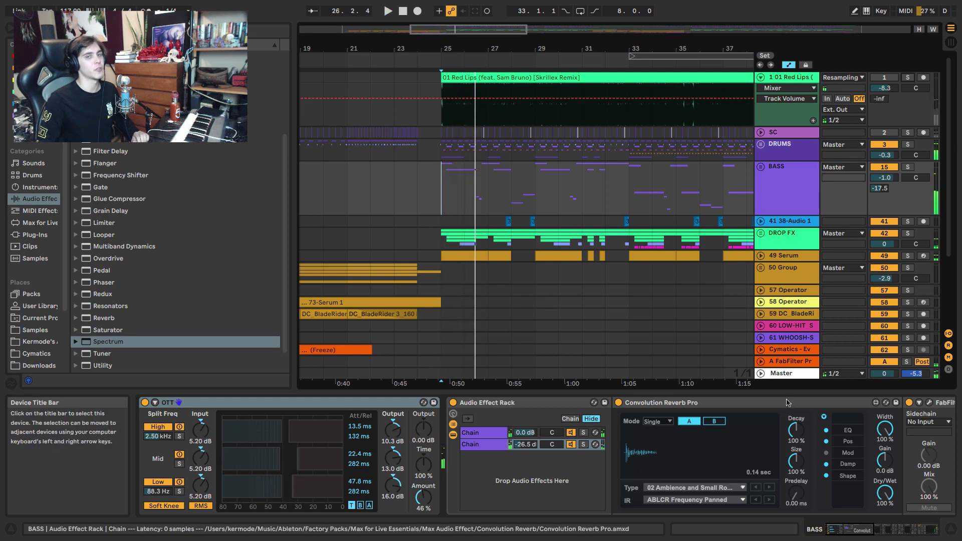
click(786, 373)
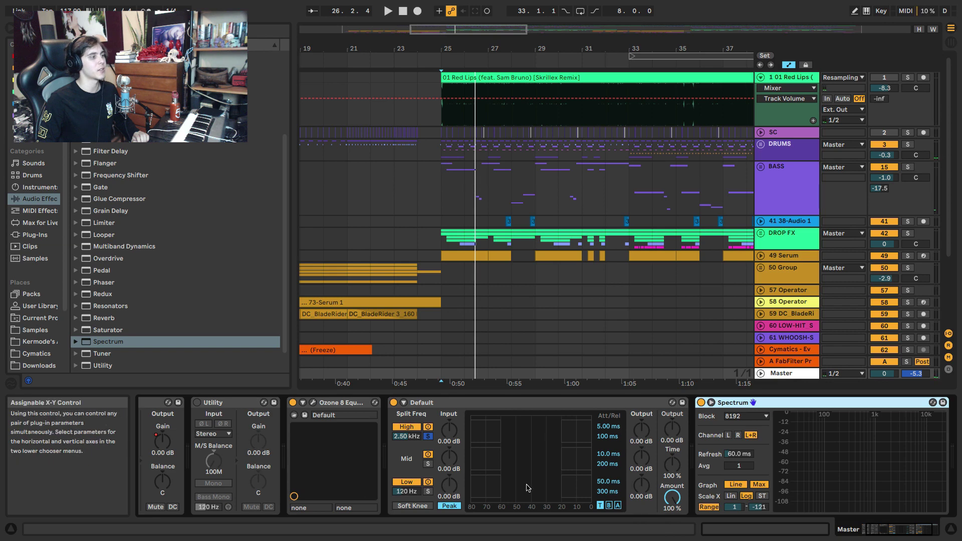
click(313, 403)
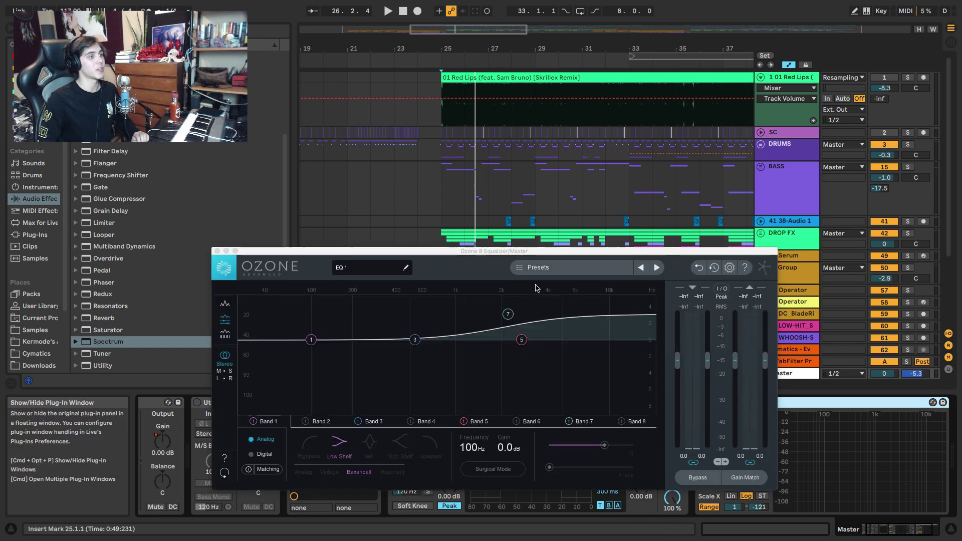
click(471, 422)
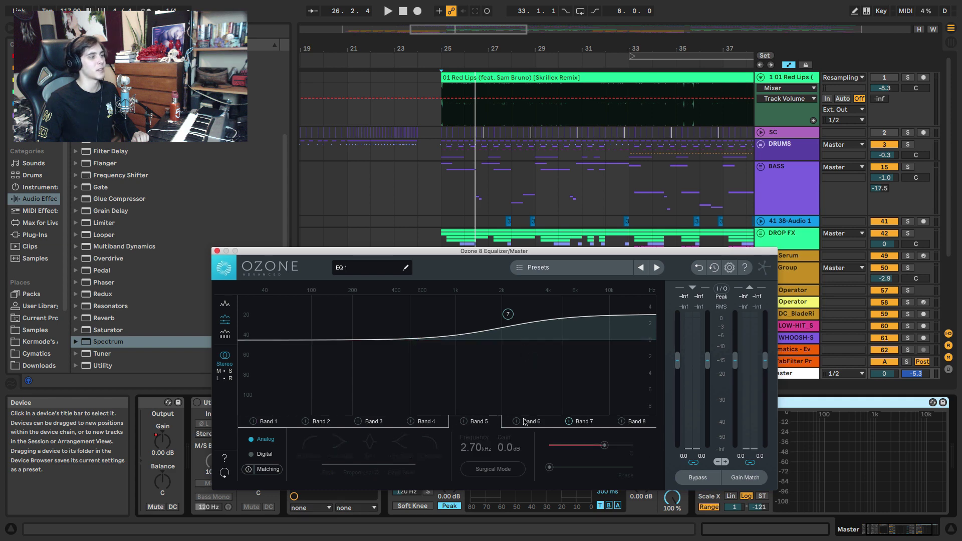
key(space)
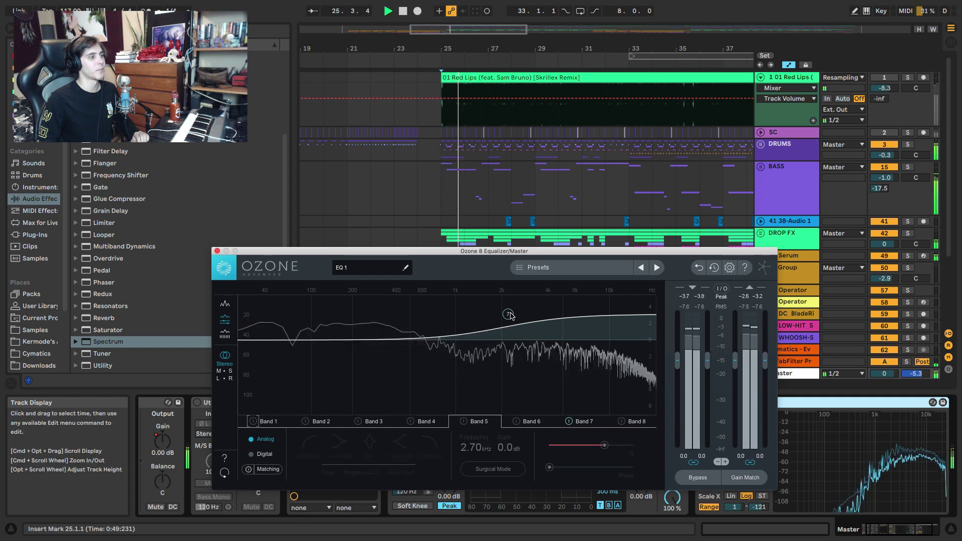
click(508, 314)
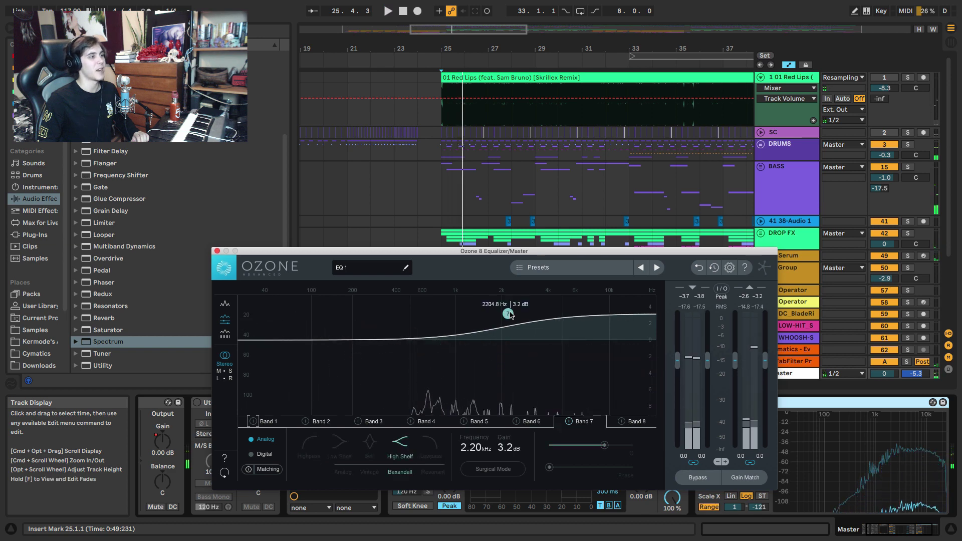
drag(509, 314, 509, 313)
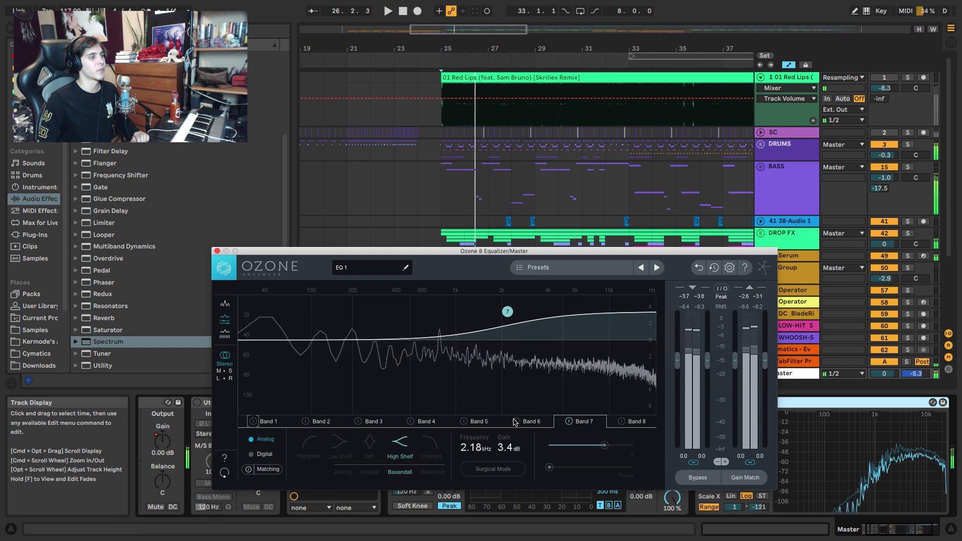
Add a bell on band 6 of the Ozone equalizer at 3.56 kHz, -1.8 dB with Q 2.1, and play the mix.
double_click(557, 346)
scroll(555, 350, up, 1)
drag(559, 349, 543, 358)
scroll(547, 351, down, 4)
key(space)
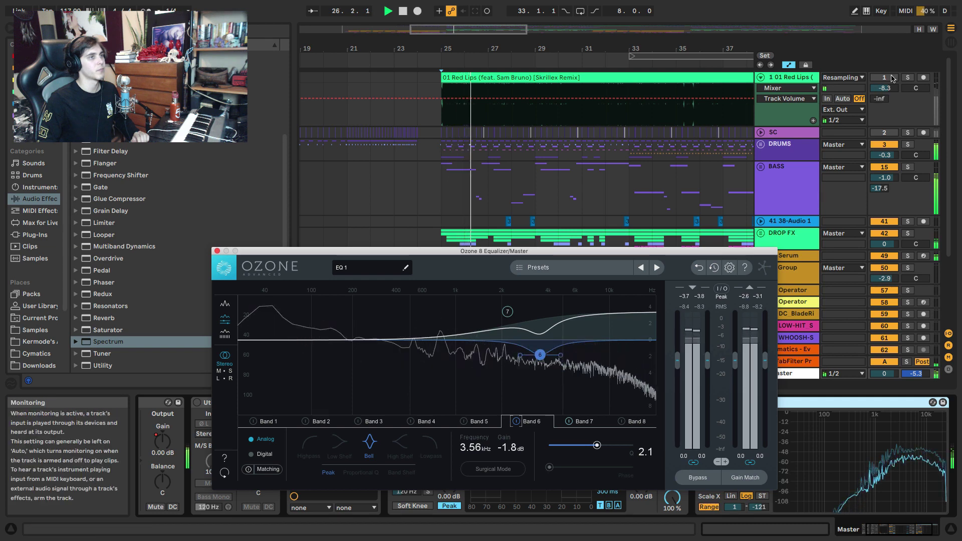
Solo and unsolo the Red Lips reference during playback to compare its highs with the mix, and close the equalizer window.
click(906, 77)
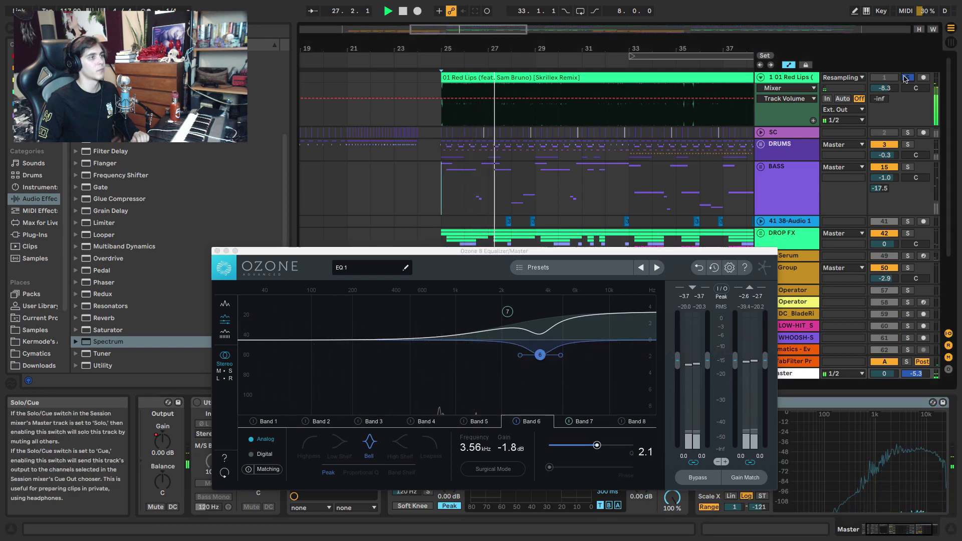
click(905, 77)
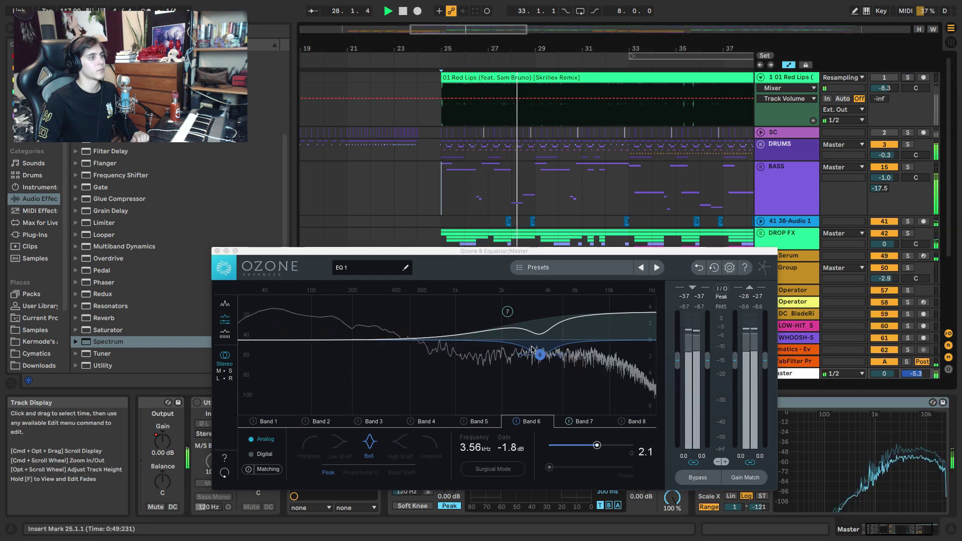
key(space)
click(217, 251)
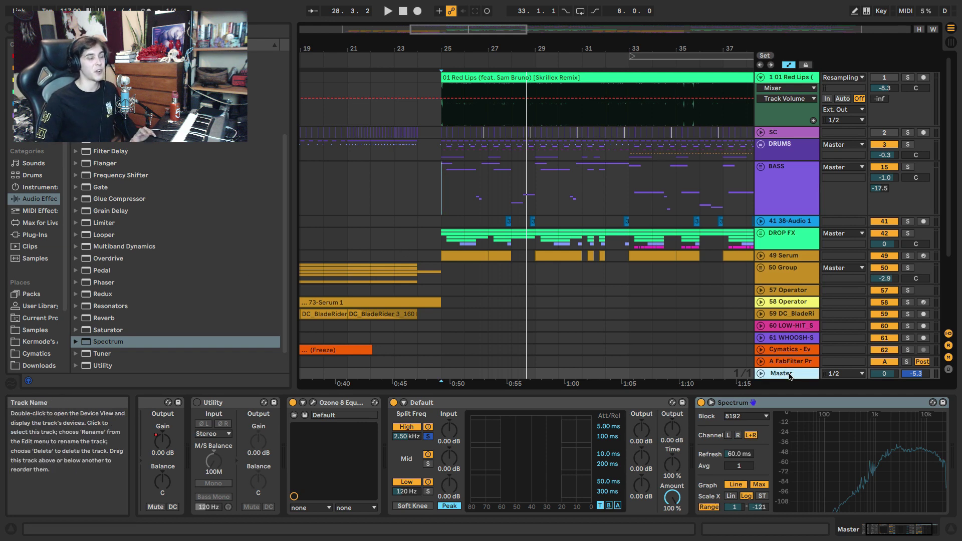
Delete the multiband device used for band soloing from the Red Lips track and the master, along with the master's Spectrum.
click(794, 78)
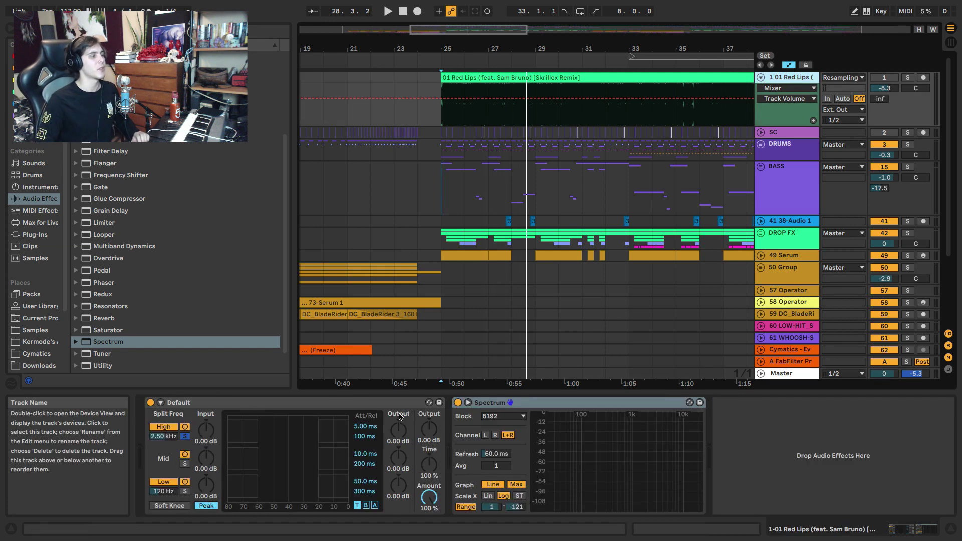
click(387, 403)
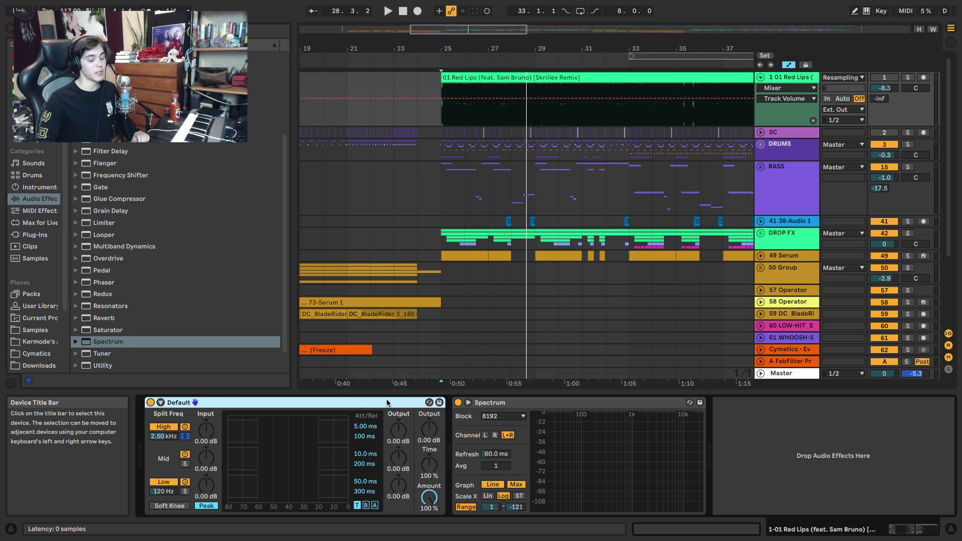
key(Delete)
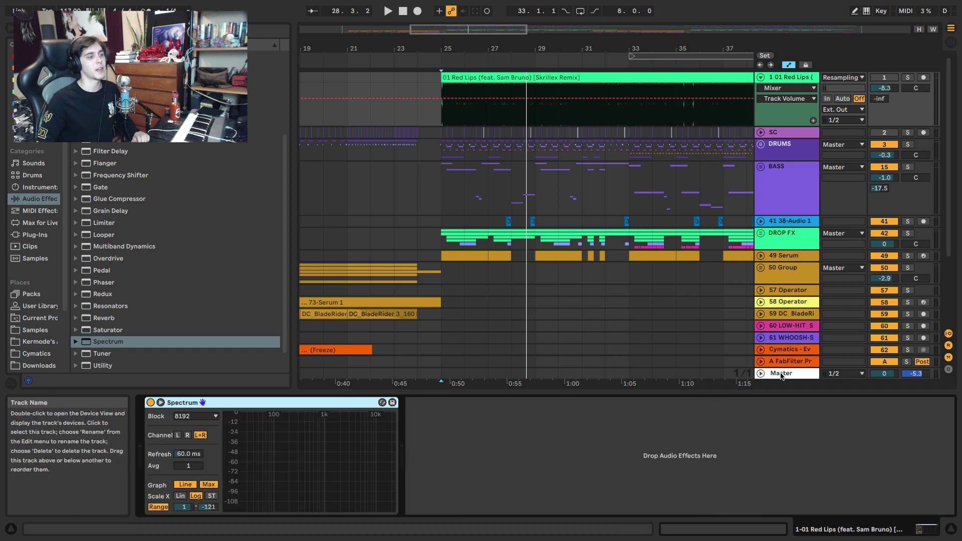
click(782, 374)
click(566, 402)
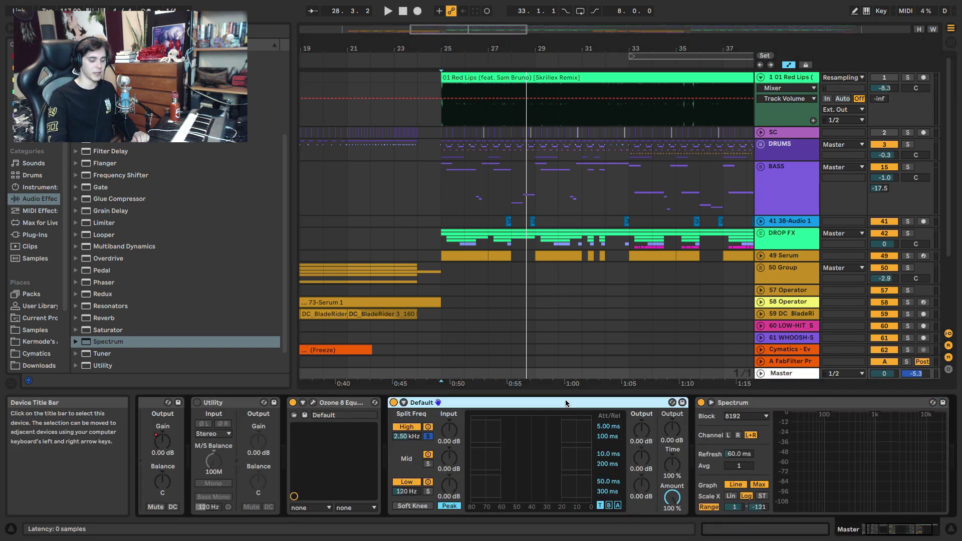
key(Delete)
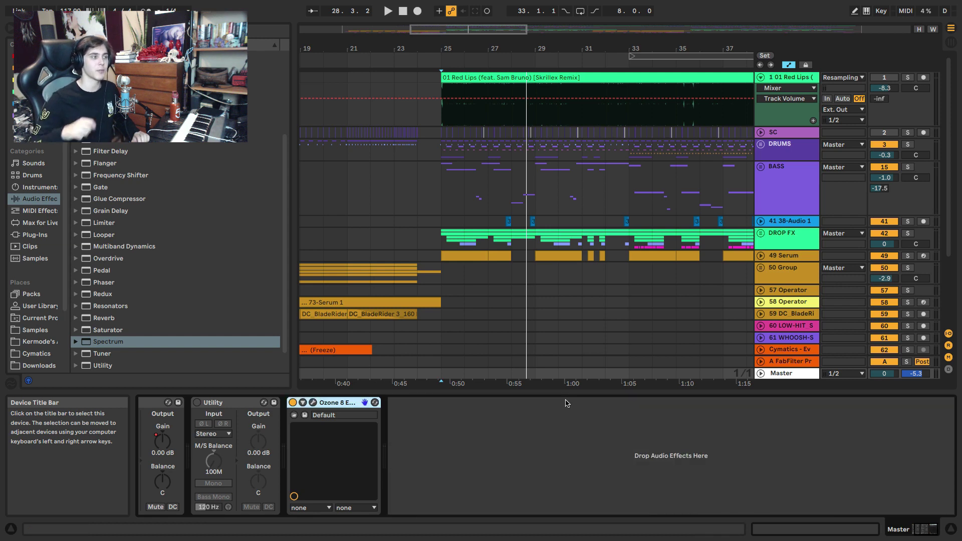
Add a Utility to the Red Lips reference track and delete that track's Spectrum.
click(435, 195)
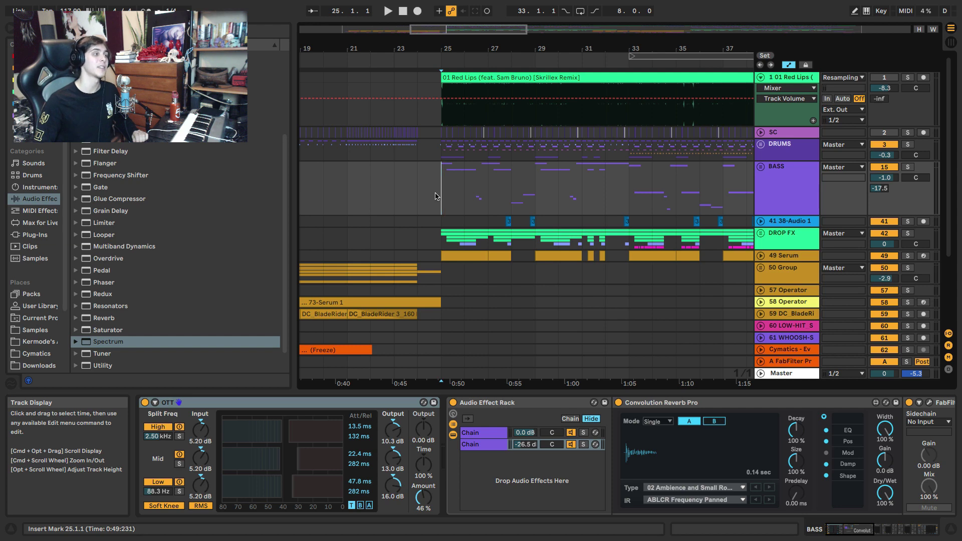
drag(102, 366, 446, 80)
click(445, 78)
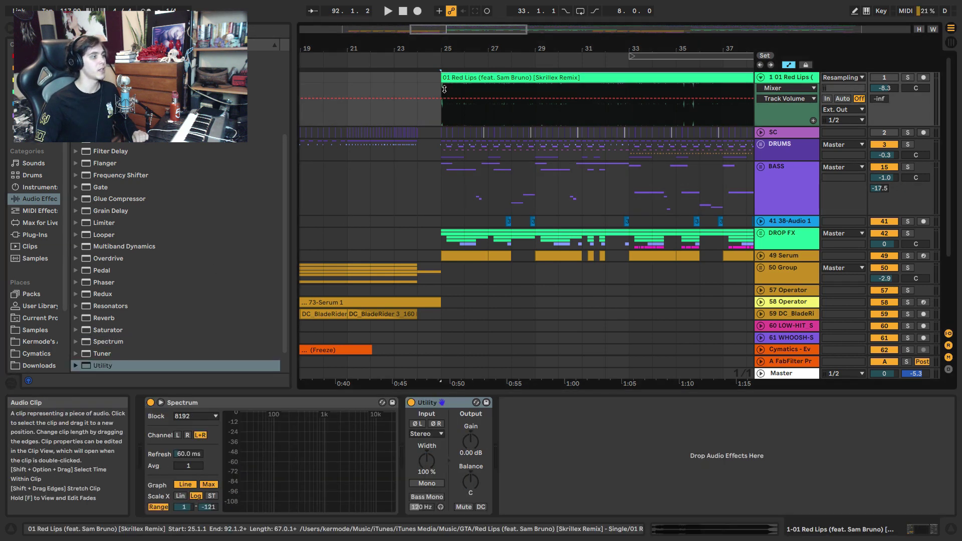
click(323, 404)
key(Delete)
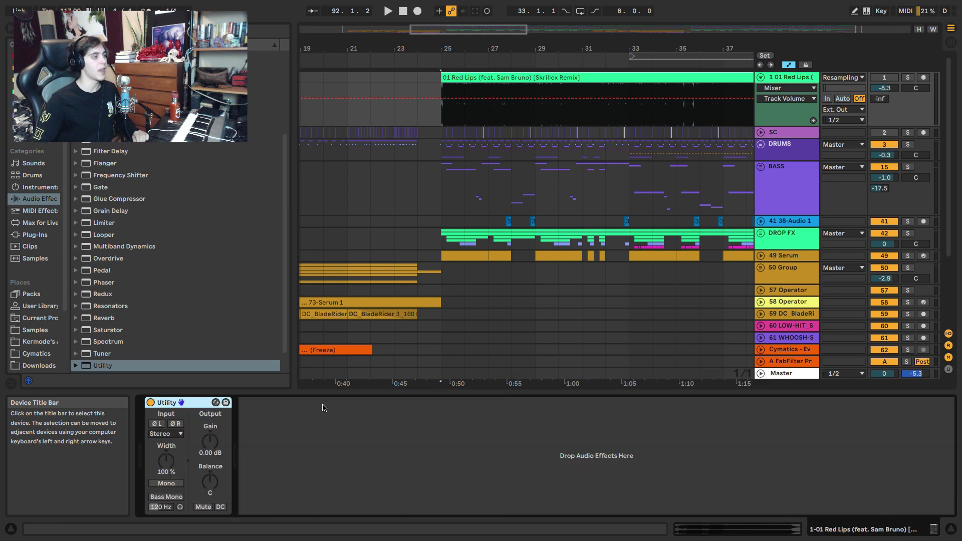
Switch the reference track's Utility to Mid/Side mode and set its M/S Balance to 100M.
right_click(164, 455)
click(176, 458)
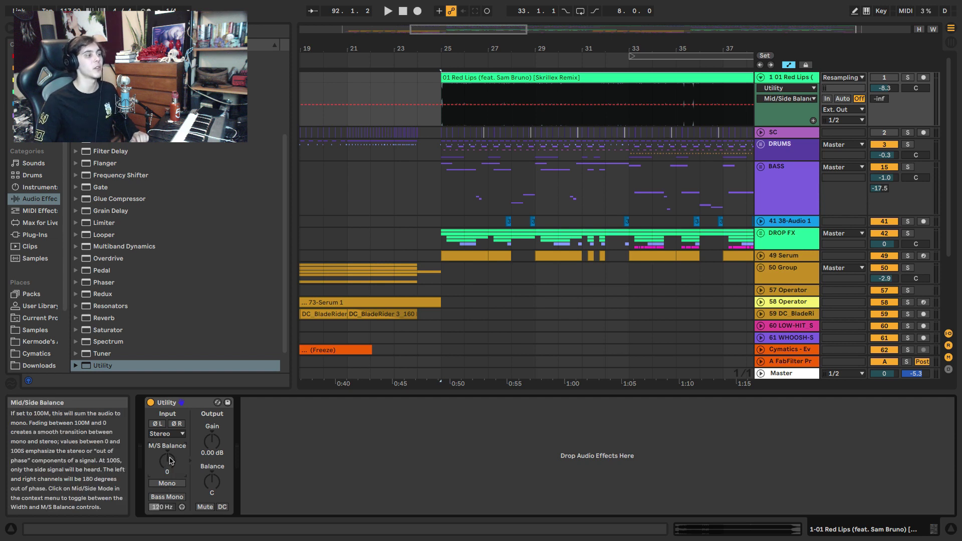
drag(167, 460, 167, 471)
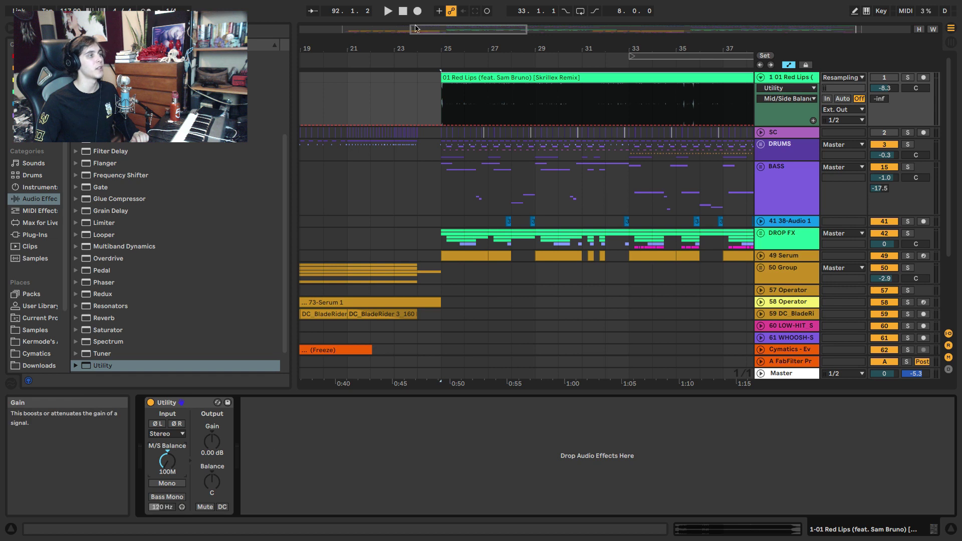
Play the mix briefly from bar 25, and solo the Red Lips reference to listen to it in mono.
key(space)
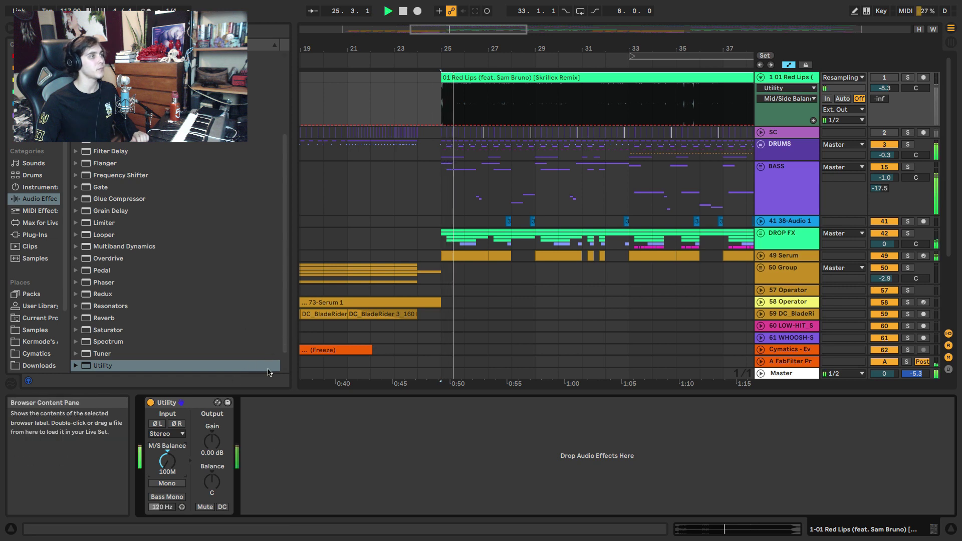
key(space)
click(907, 78)
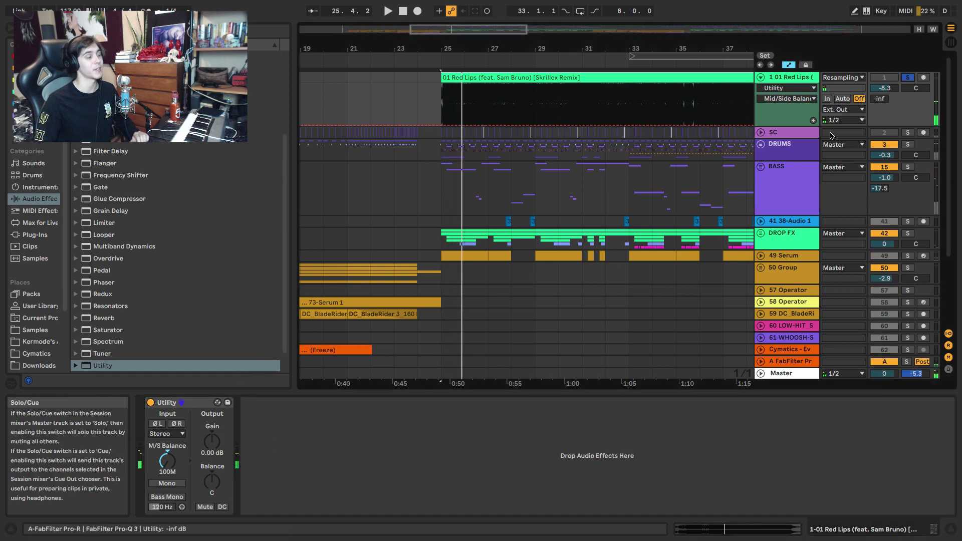
key(space)
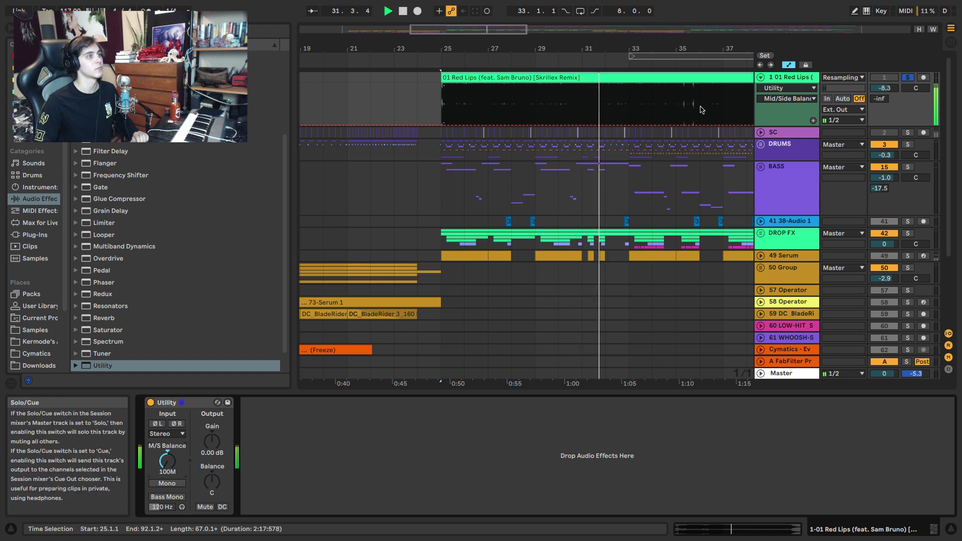
key(space)
Select bar 31.1.1 to 31.3.1 on the soloed reference and play from there to hear that passage in mono.
drag(579, 49, 584, 109)
click(583, 108)
shift+click(599, 105)
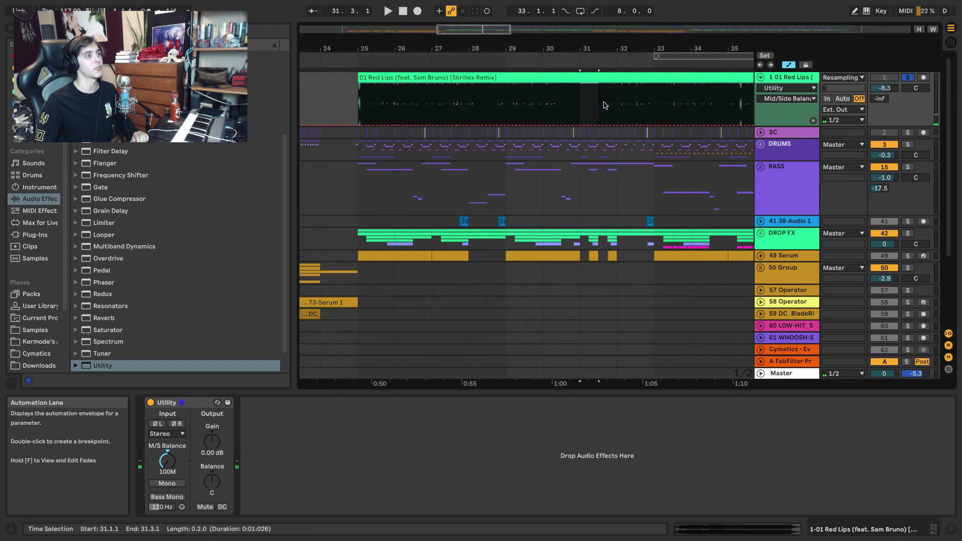
key(space)
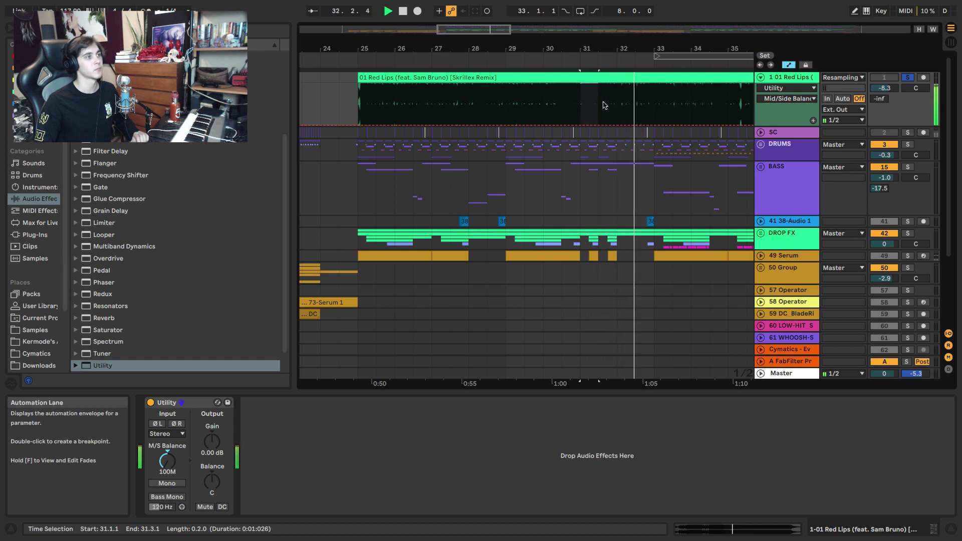
key(space)
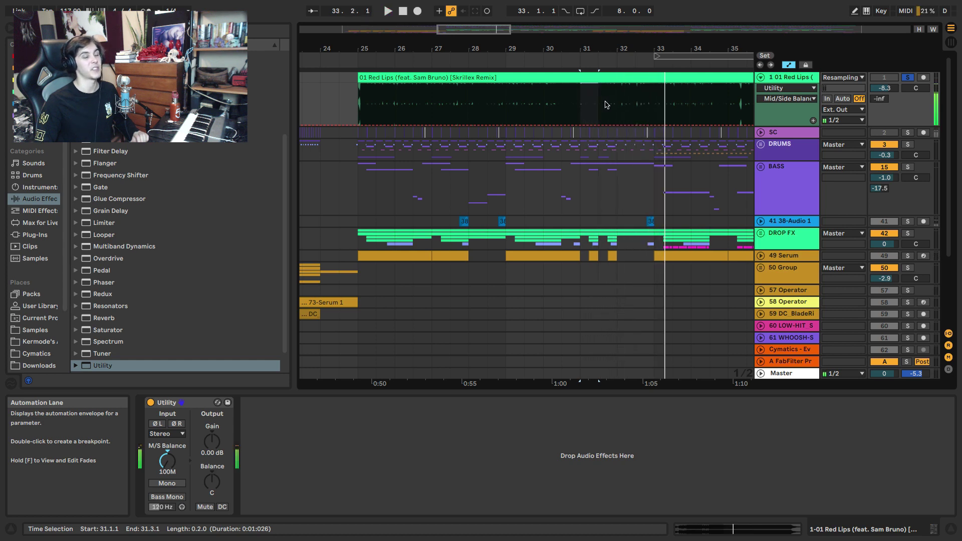
key(space)
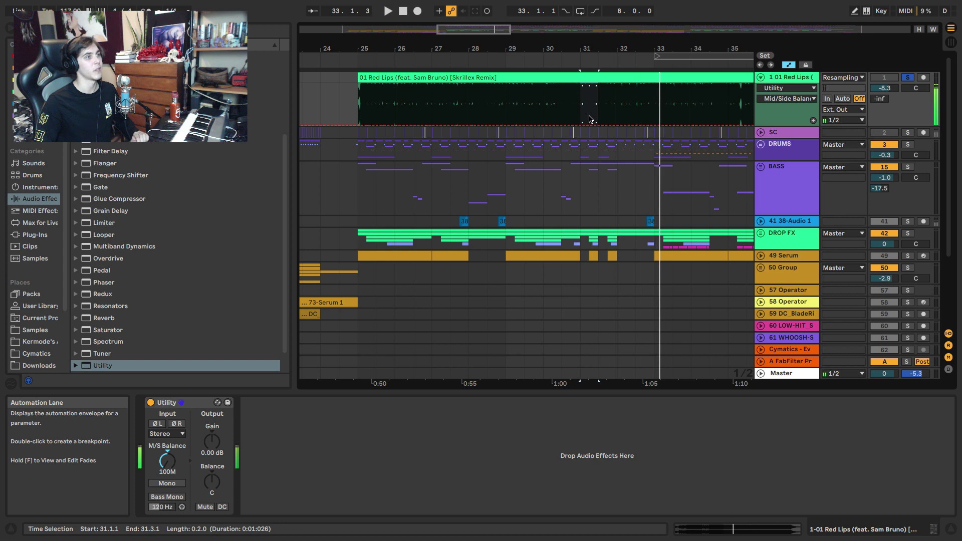
Set the reference Utility's M/S Balance to 100S, return the insert mark to bar 25 and unsolo the track.
click(358, 100)
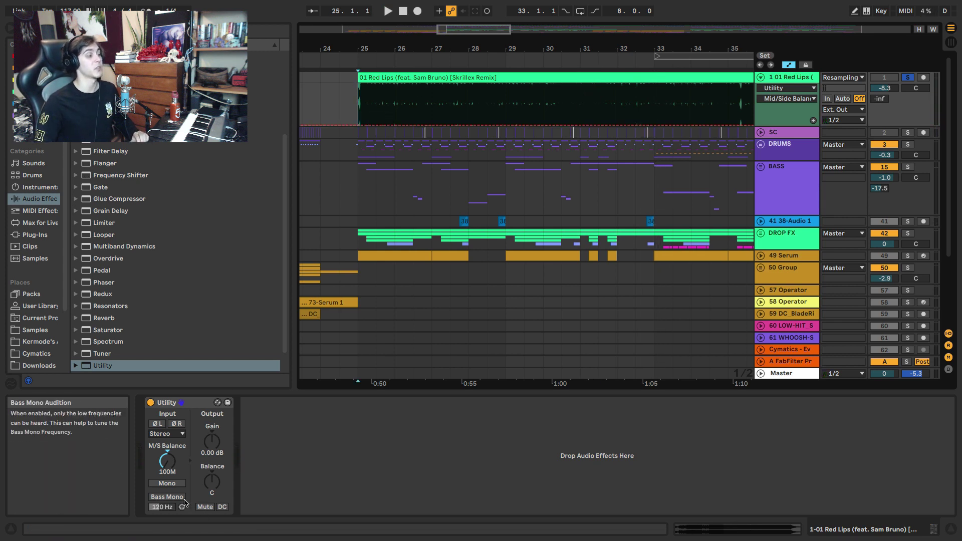
drag(167, 461, 168, 411)
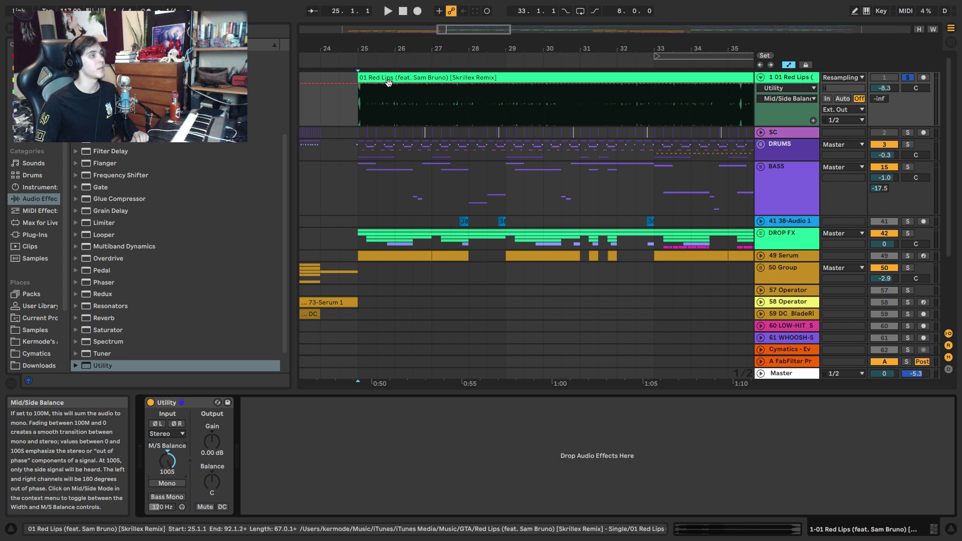
click(362, 105)
click(907, 77)
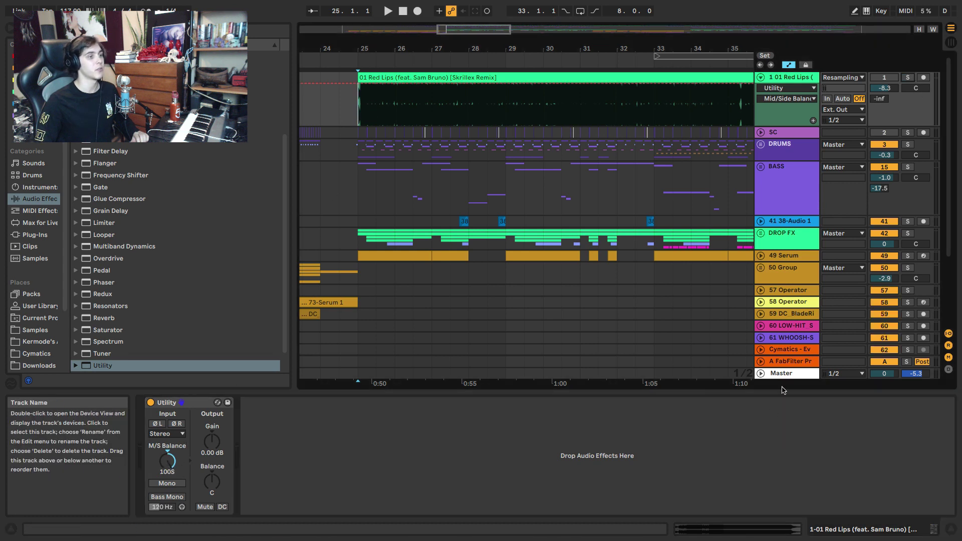
Add a Utility after the Ozone equalizer on the master, set its Width to 0.0 %, and play the mix in mono.
click(781, 373)
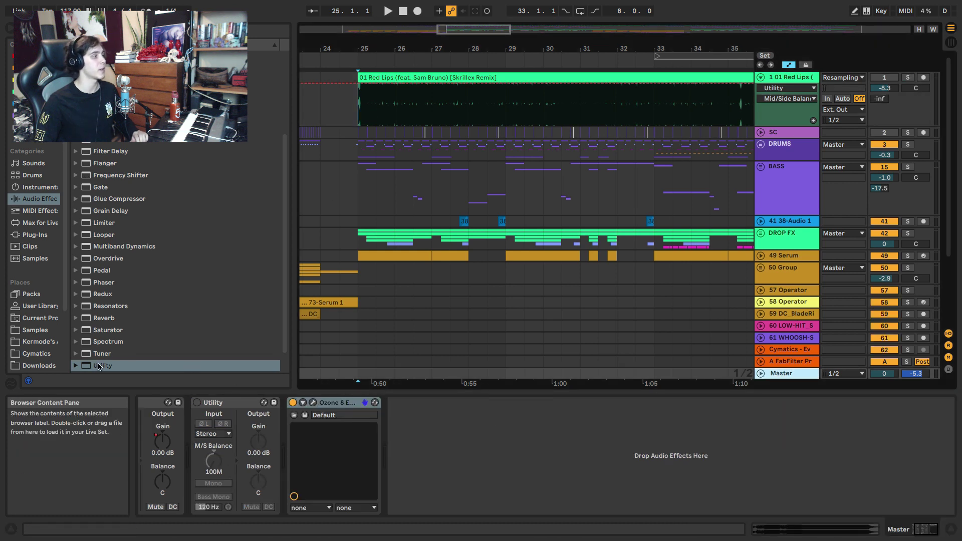
drag(98, 366, 554, 458)
drag(426, 458, 426, 459)
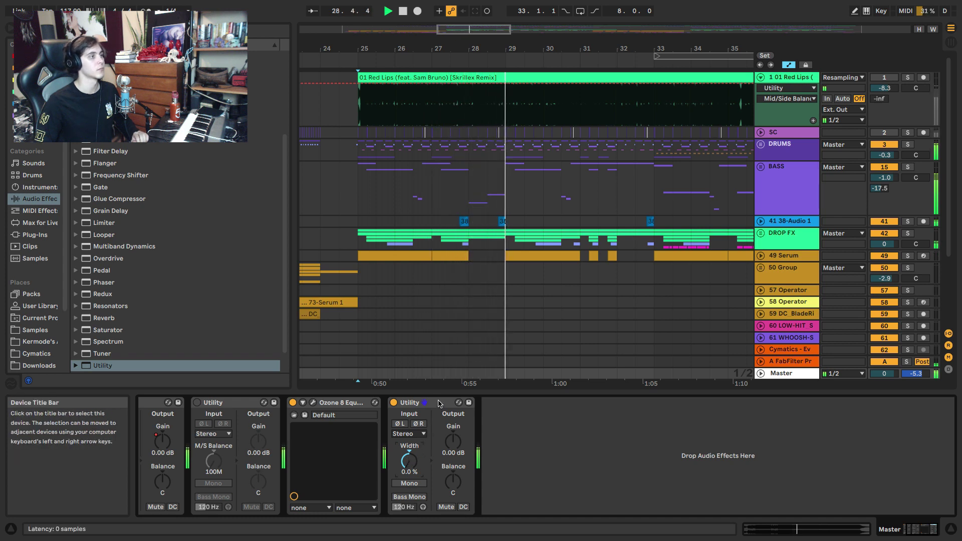
click(438, 403)
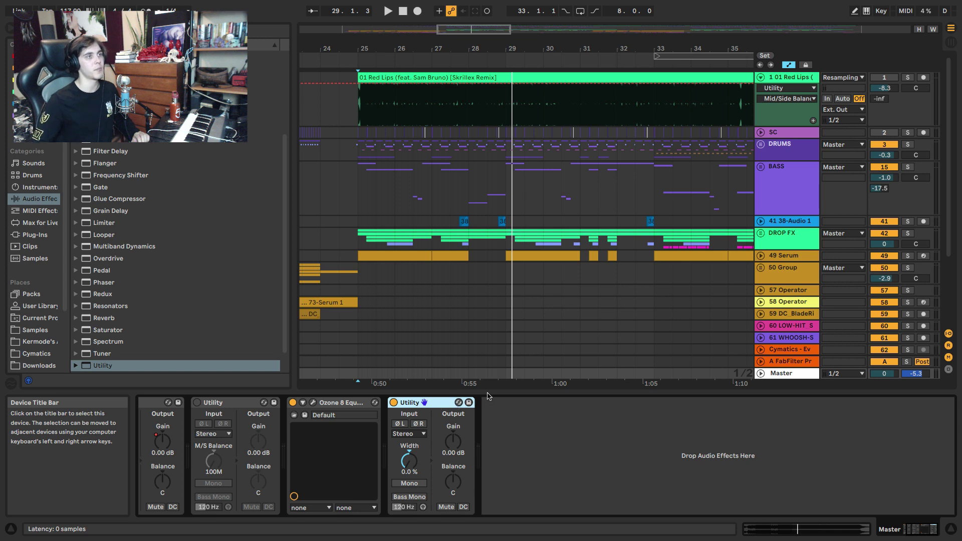
Solo the Red Lips reference and play it from bar 25 to hear only its side signal.
click(796, 78)
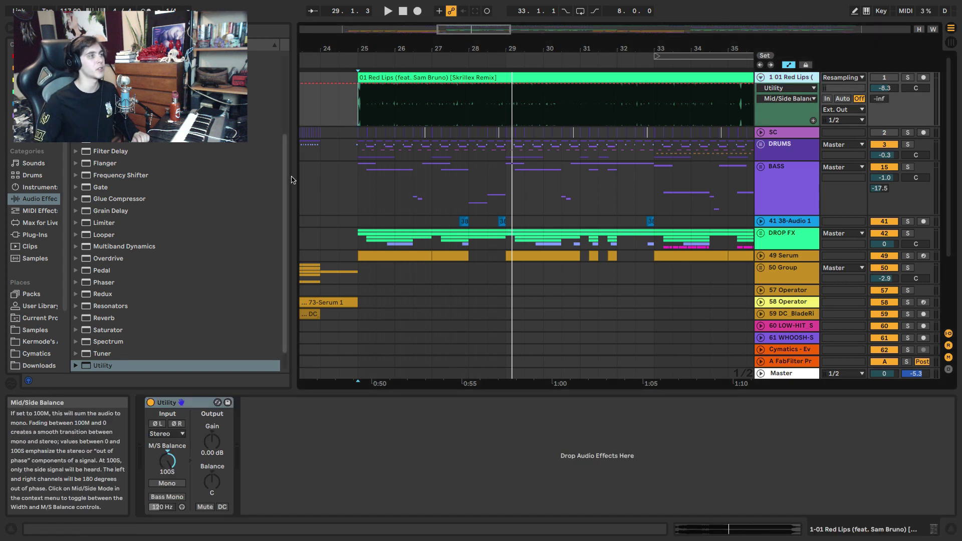
click(906, 79)
key(space)
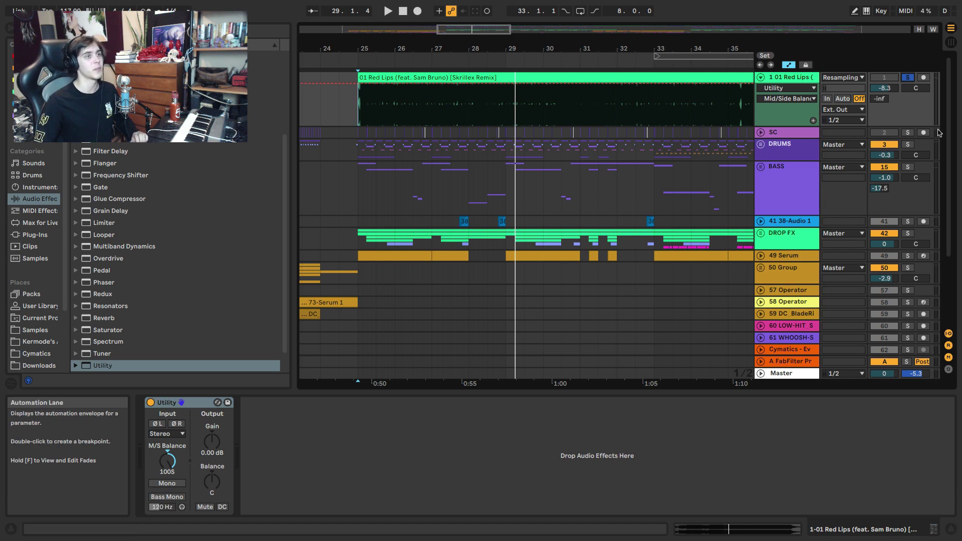
Switch the last Utility on the master from Width to M/S Balance at 100S and play the mix's side signal.
click(789, 376)
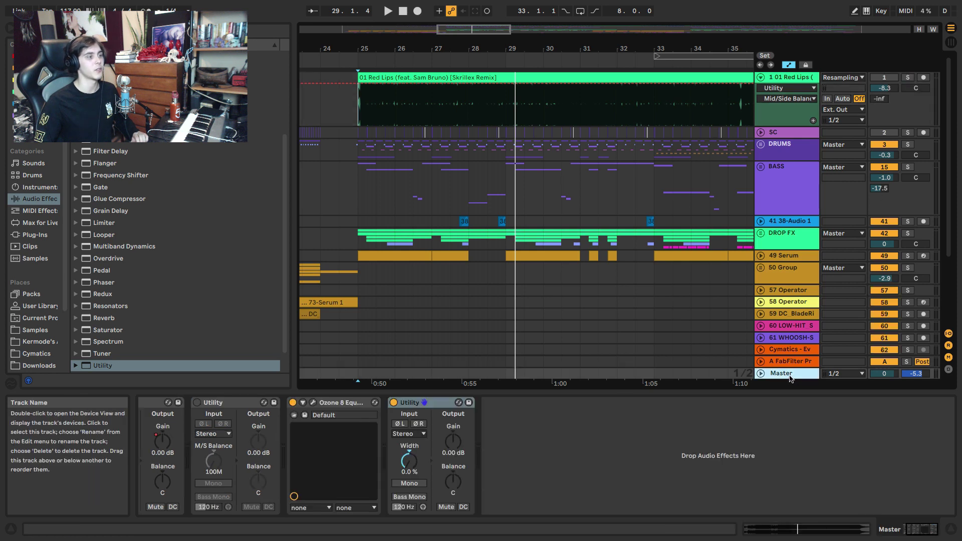
drag(409, 466, 409, 370)
key(space)
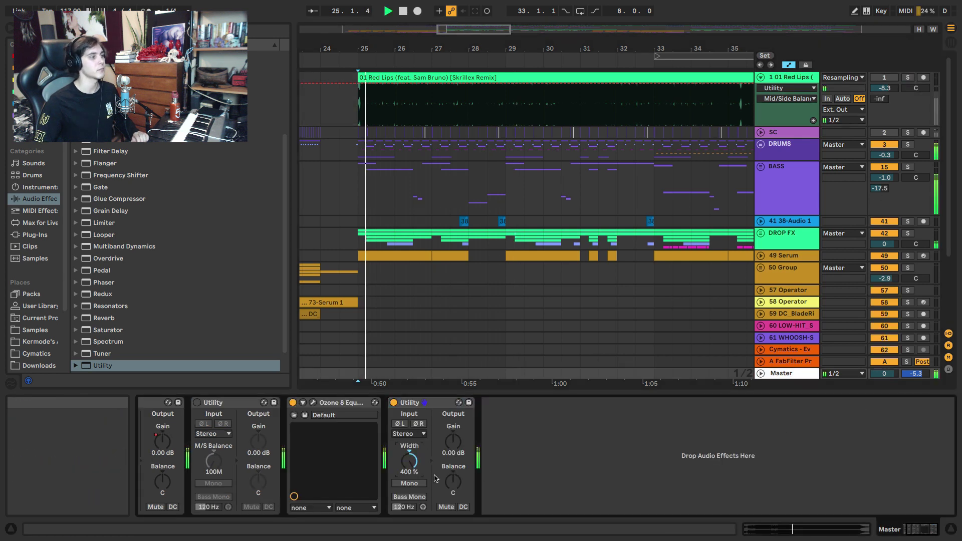
right_click(410, 461)
click(426, 412)
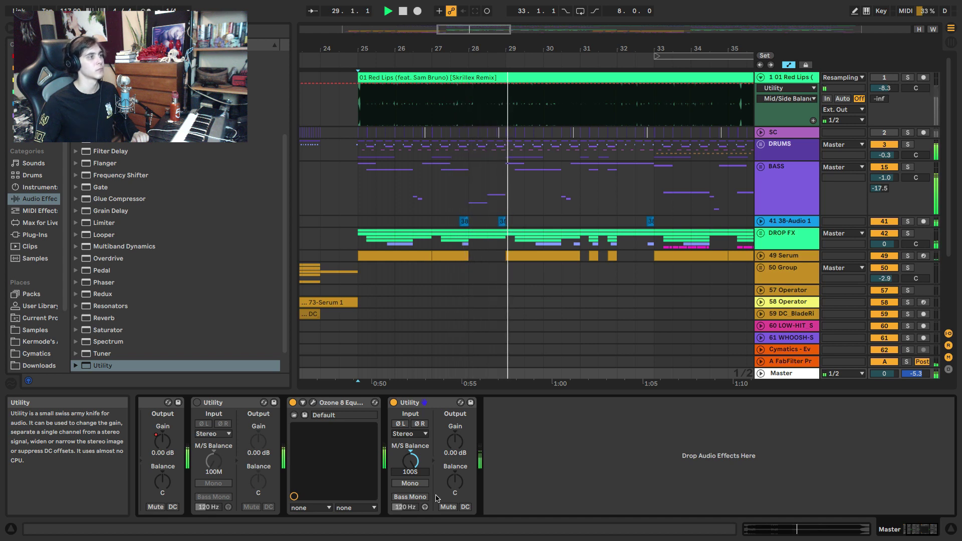
key(space)
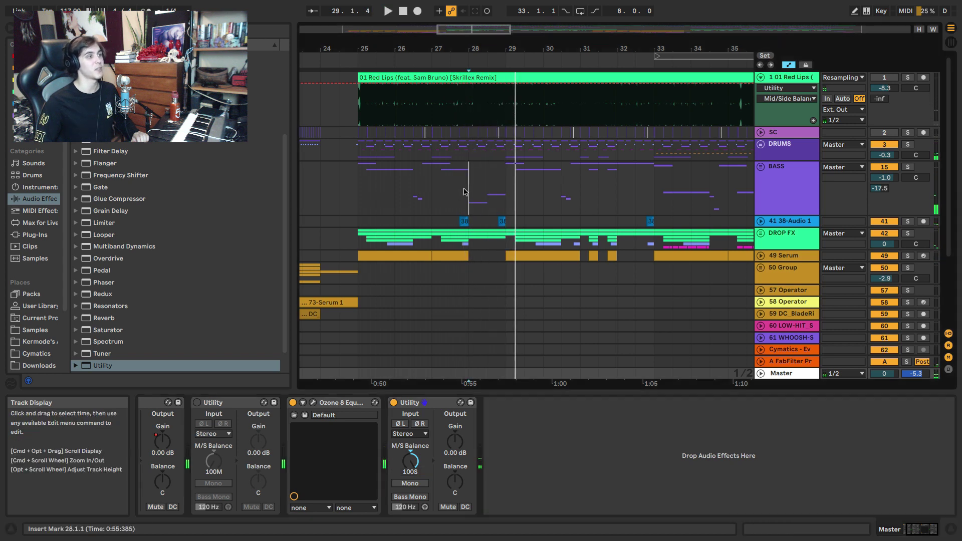
Select 28.1.1 to 28.3.1 on the BASS track and play the side signal from there, and again from bar 25.
drag(469, 188, 485, 190)
key(space)
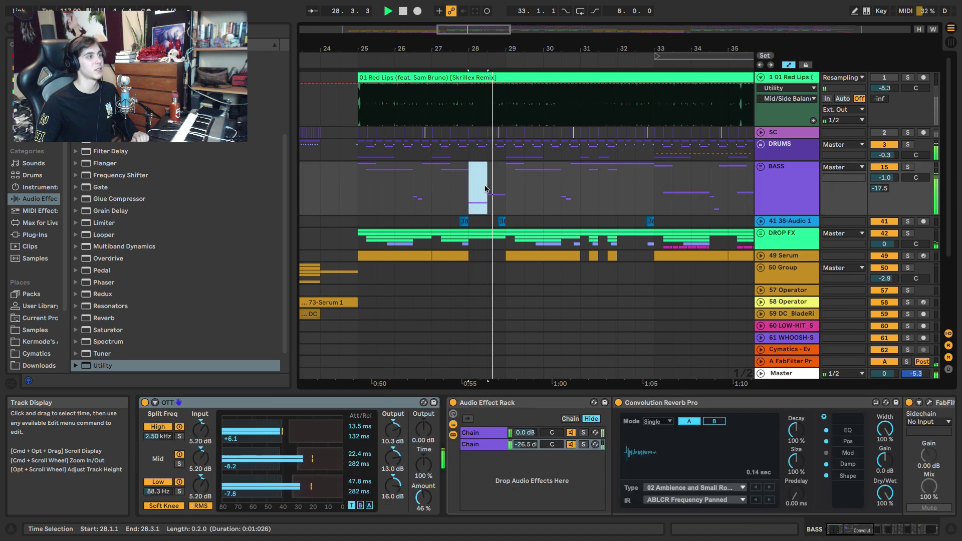
key(space)
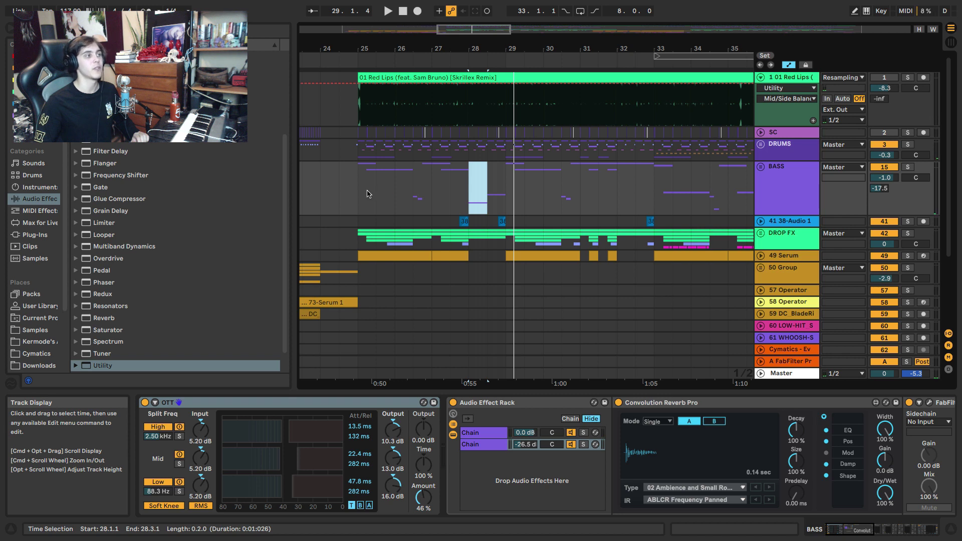
click(367, 194)
key(space)
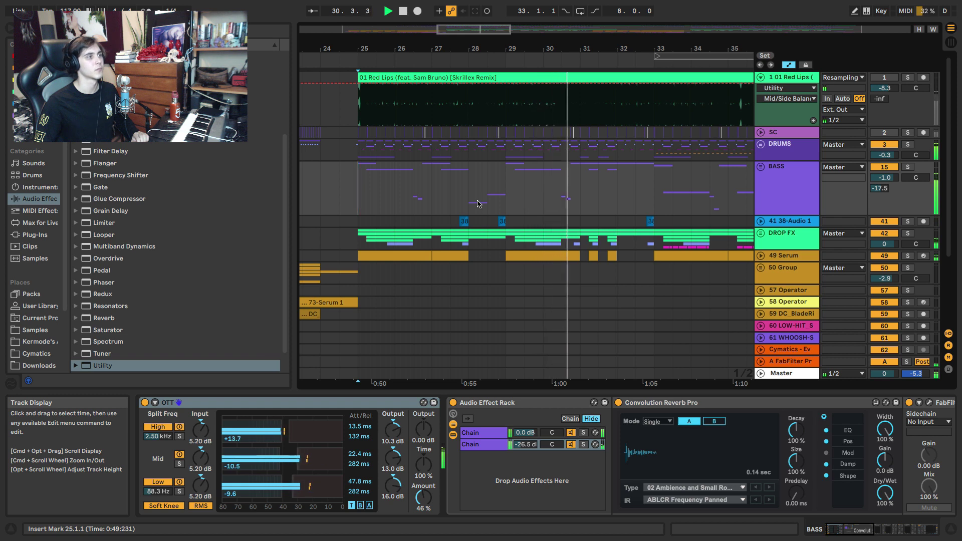
key(space)
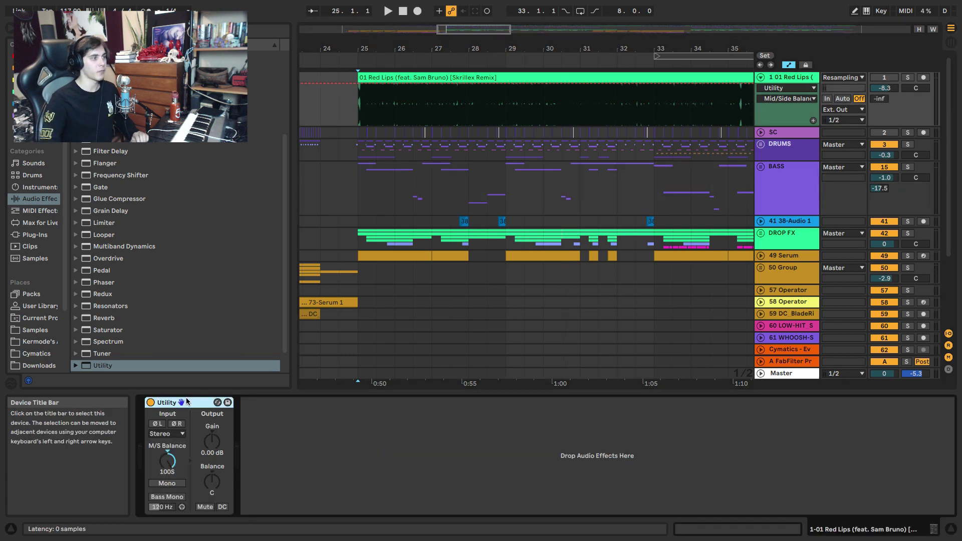
Replace the Utility on the Red Lips reference track with an Ozone 8 Equalizer found by searching the plug-ins for "ozone".
key(Delete)
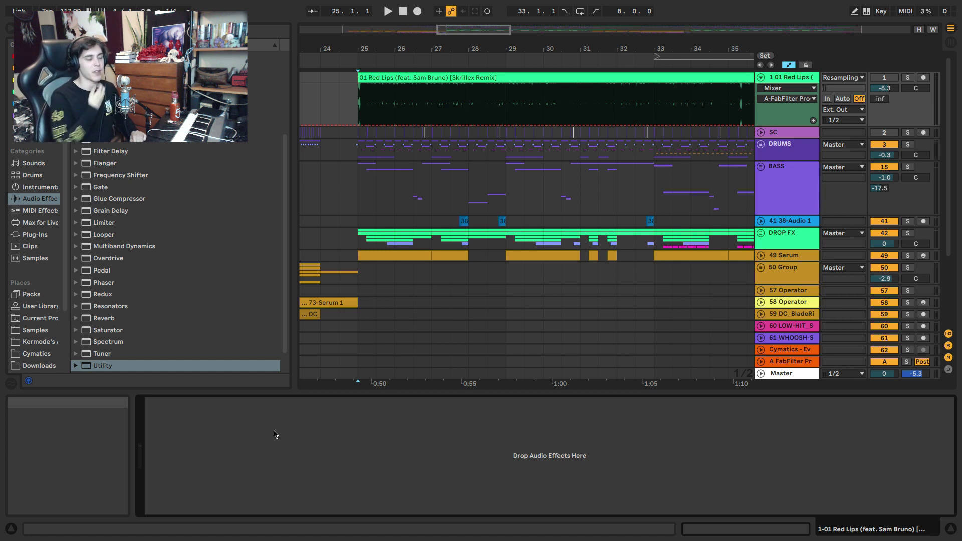
click(35, 234)
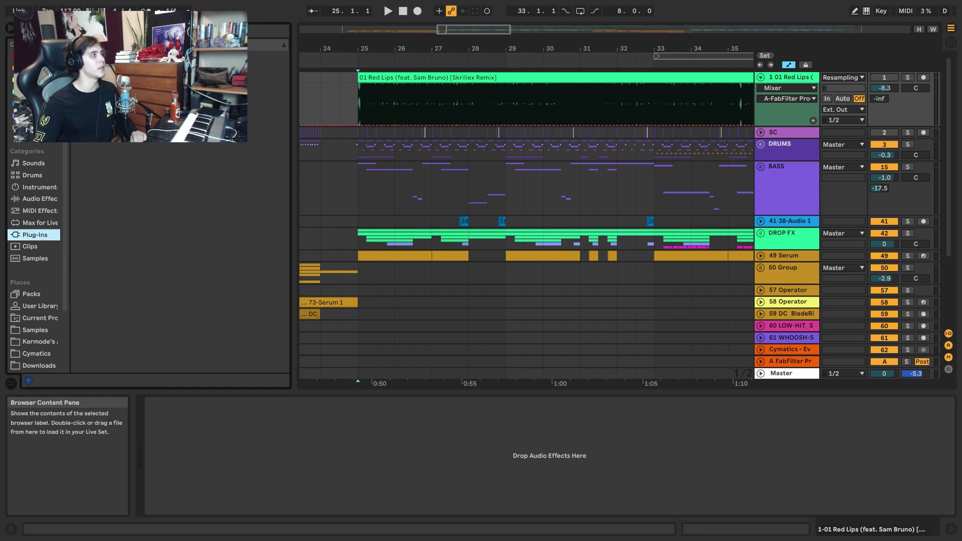
key(ctrl+f)
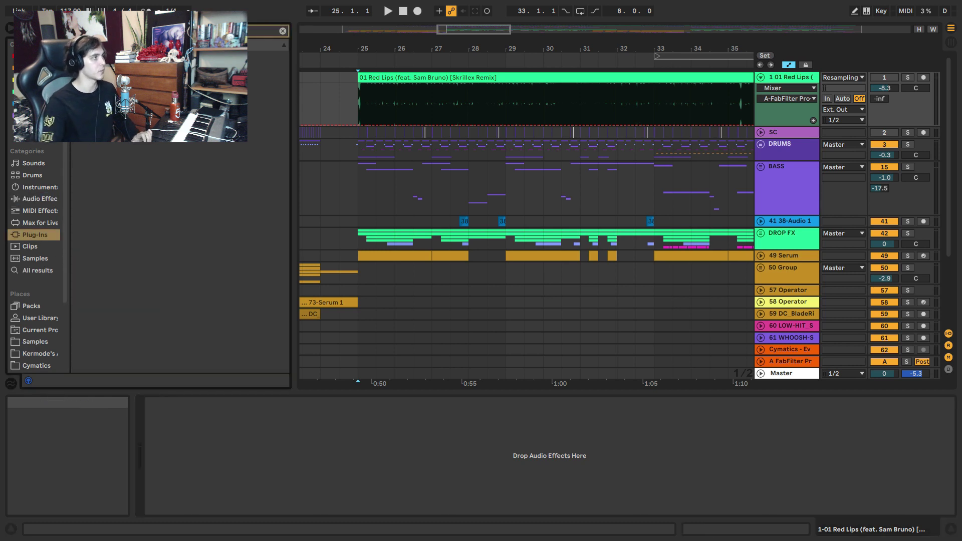
text(ozone)
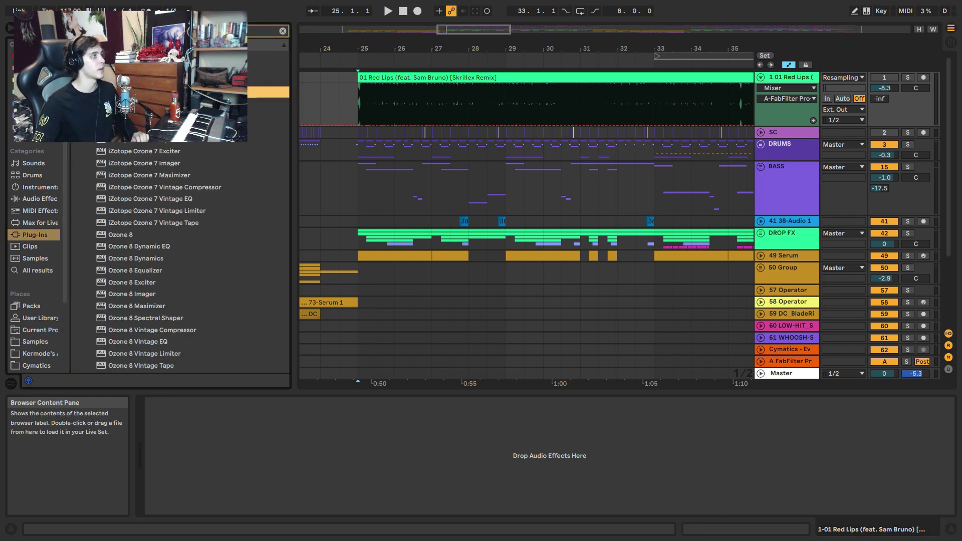
click(156, 270)
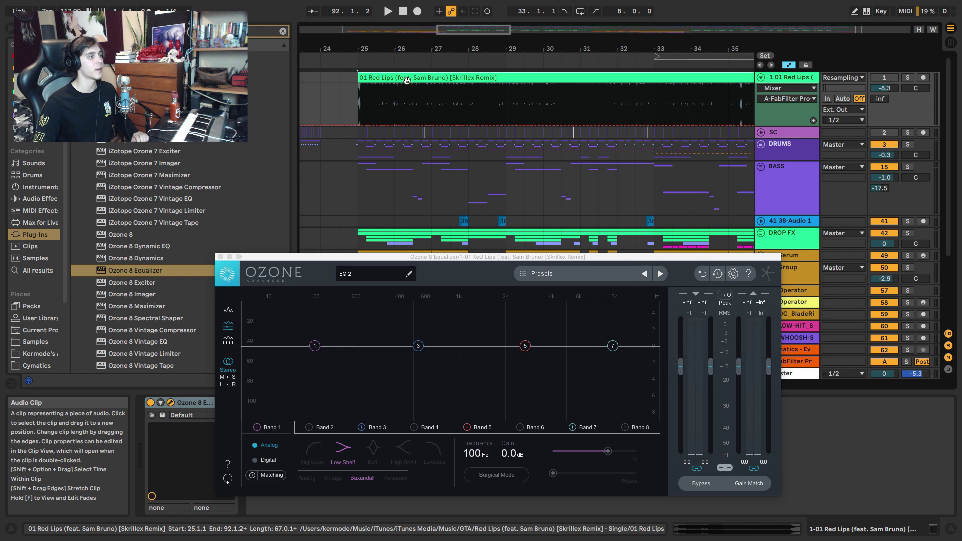
Enable Matching in the Ozone equalizer and capture the target curve while the soloed reference plays from bar 25.
click(276, 475)
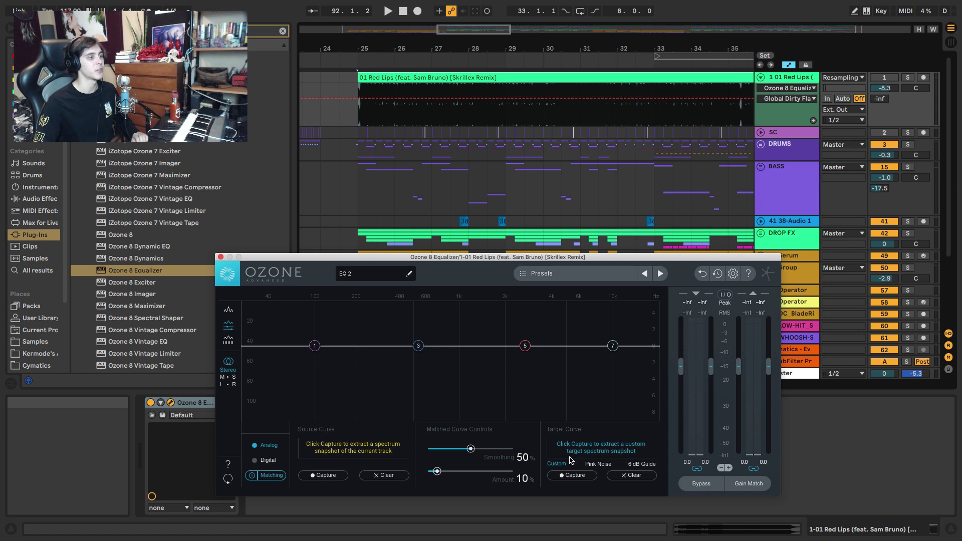
click(357, 119)
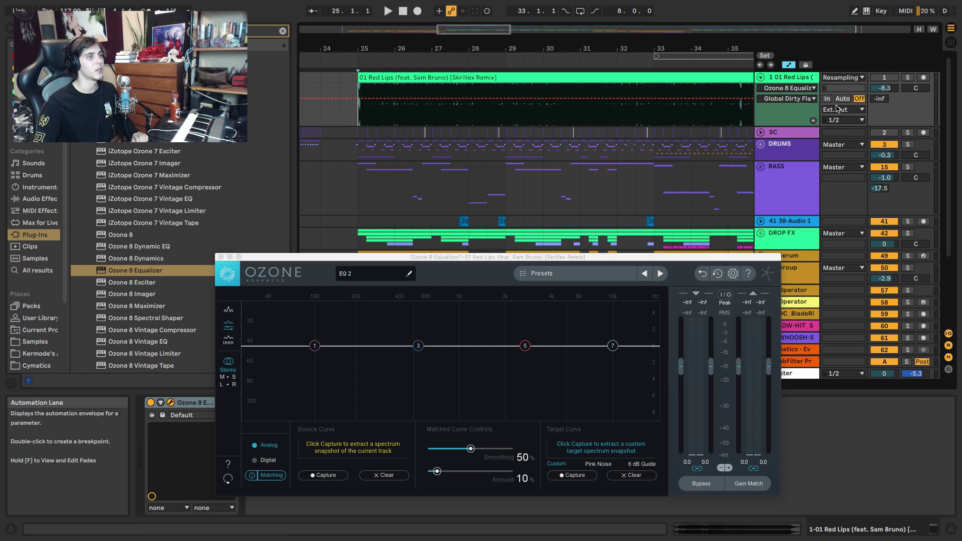
click(909, 77)
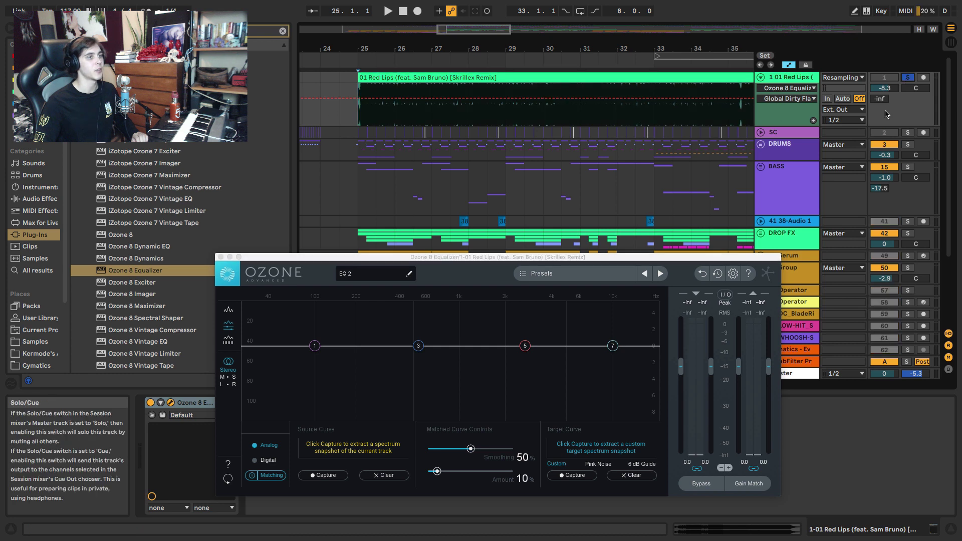
click(571, 475)
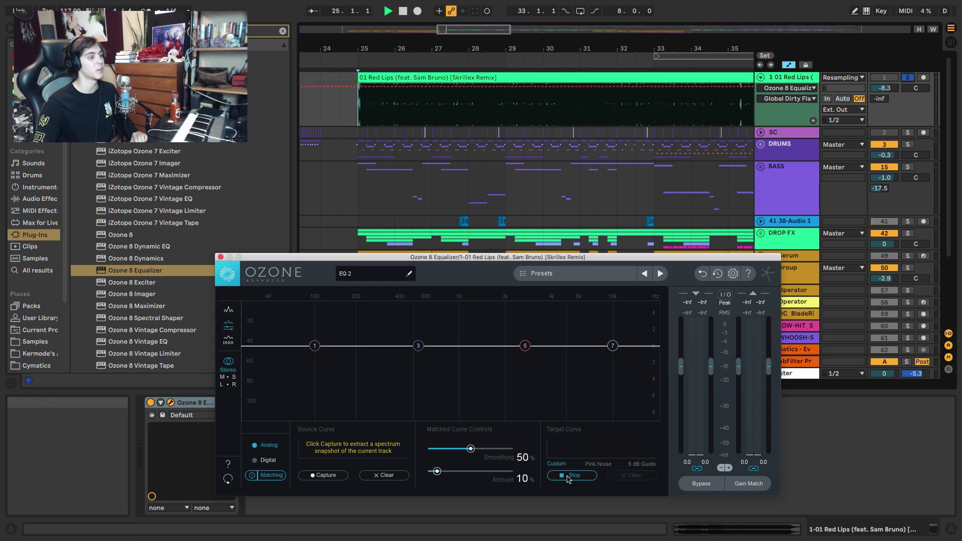
key(space)
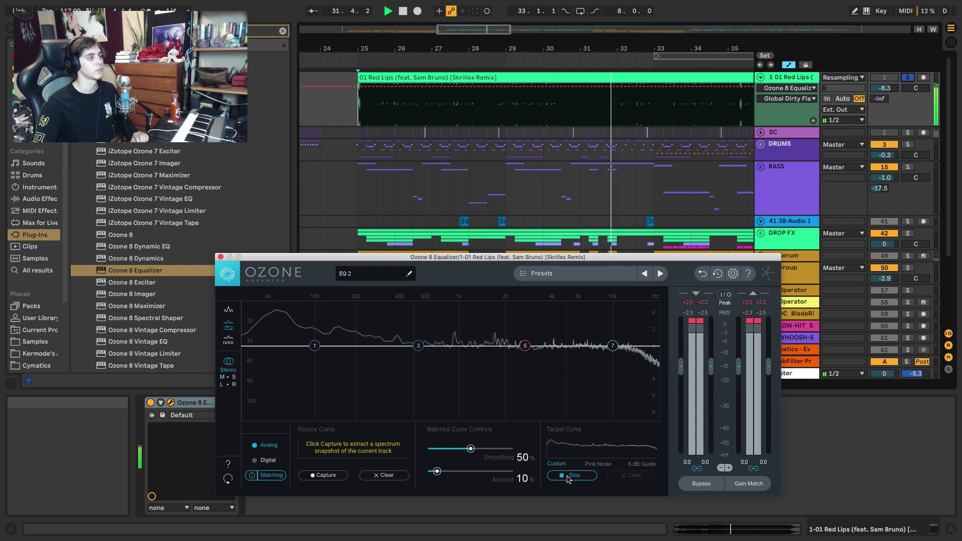
click(569, 476)
key(space)
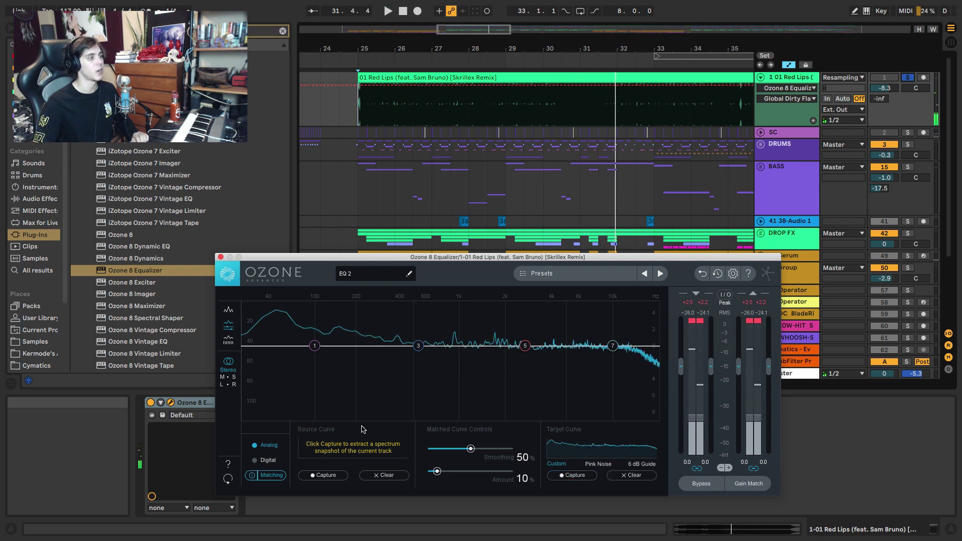
Move the equalizer with the captured target curve to the end of the master's device chain and unsolo the reference track.
click(220, 257)
drag(203, 401, 447, 375)
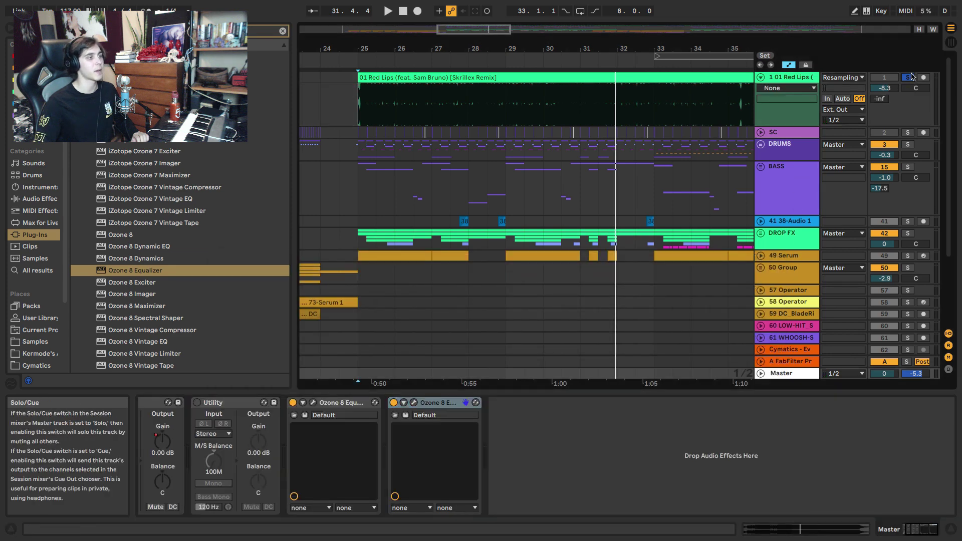
click(907, 78)
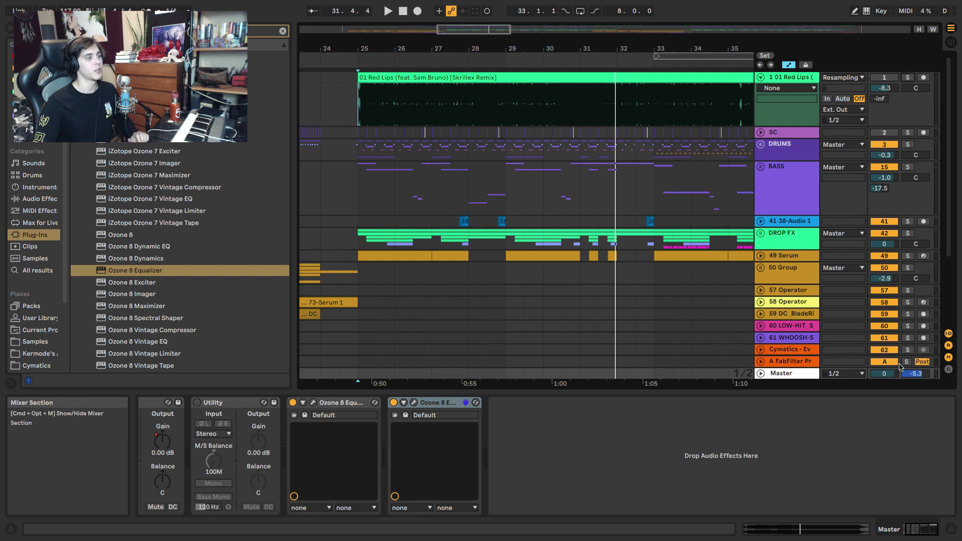
Open the moved Ozone equalizer on the master and capture the source curve while the mix plays from bar 25.
click(413, 404)
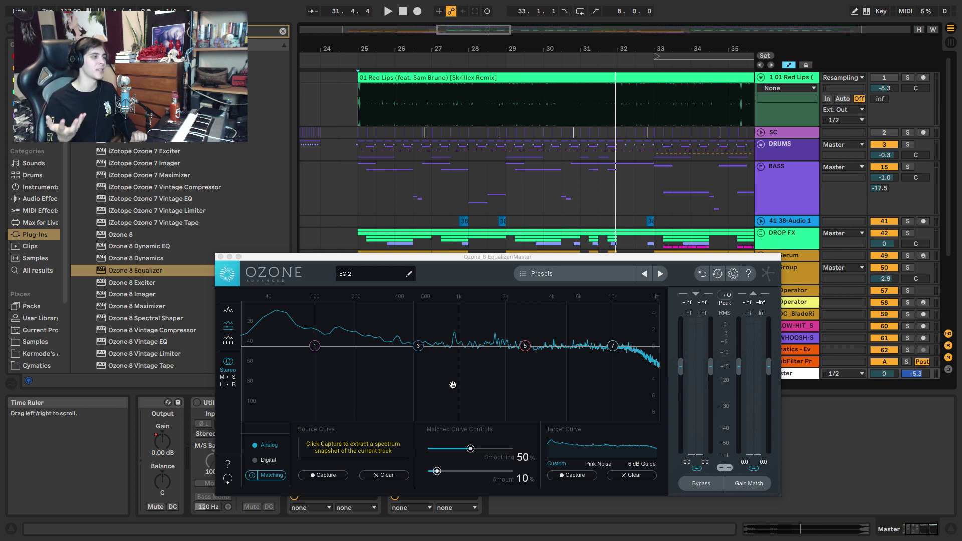
click(322, 475)
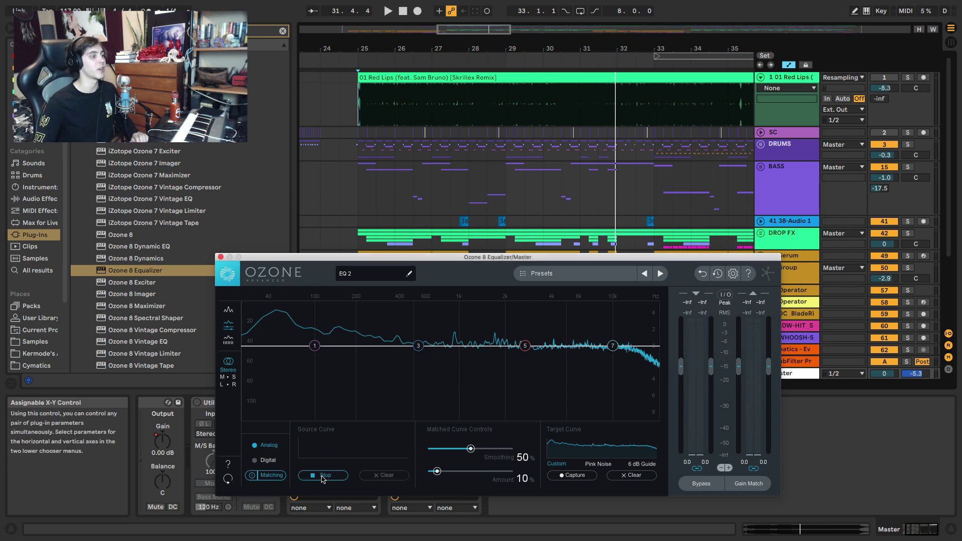
key(space)
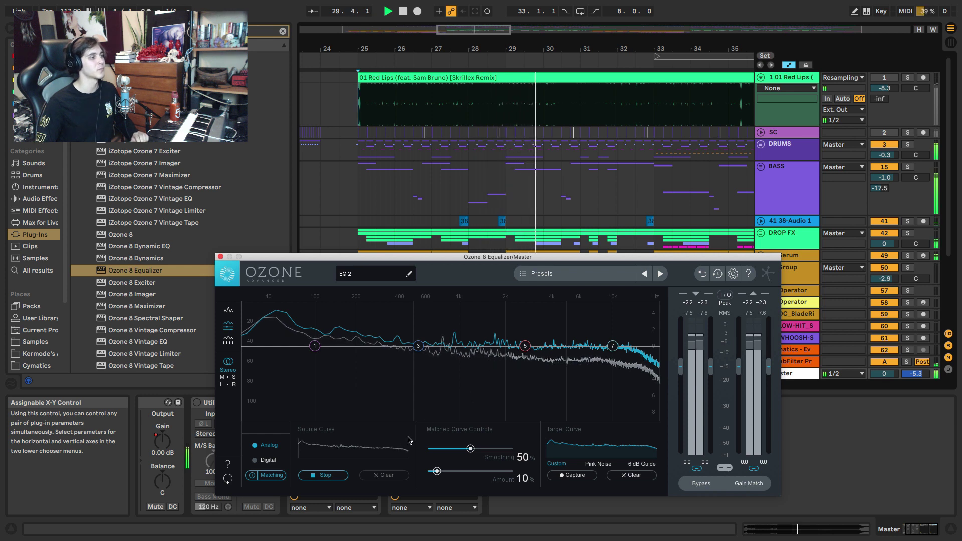
click(340, 475)
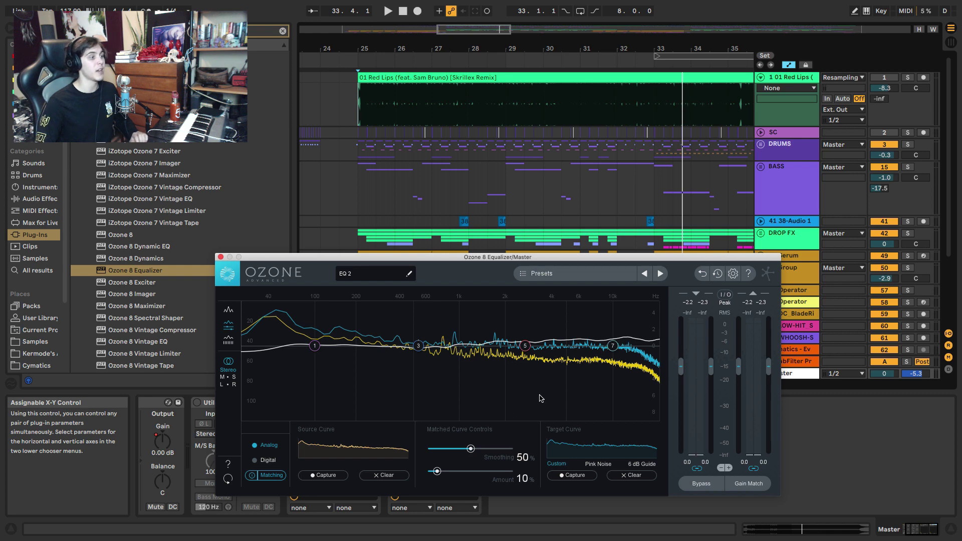
Set the matched curve's Smoothing to 60 % and its Amount to about 28 %, playing the mix to judge it.
key(space)
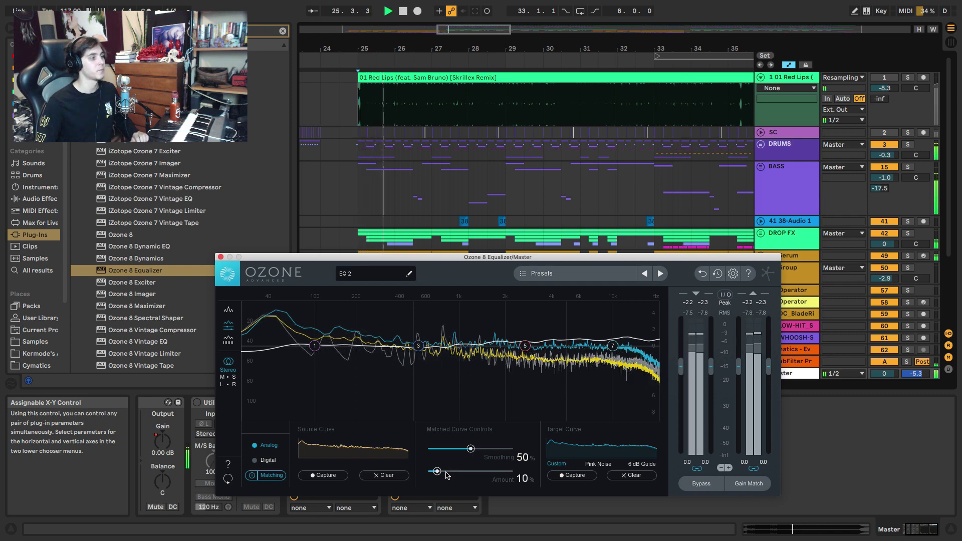
drag(438, 472, 477, 455)
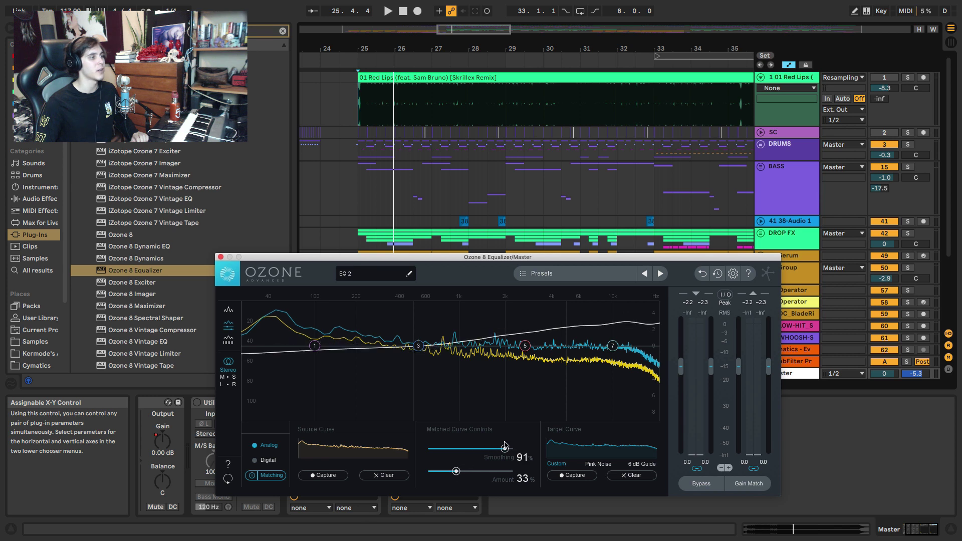
drag(470, 450, 451, 470)
key(space)
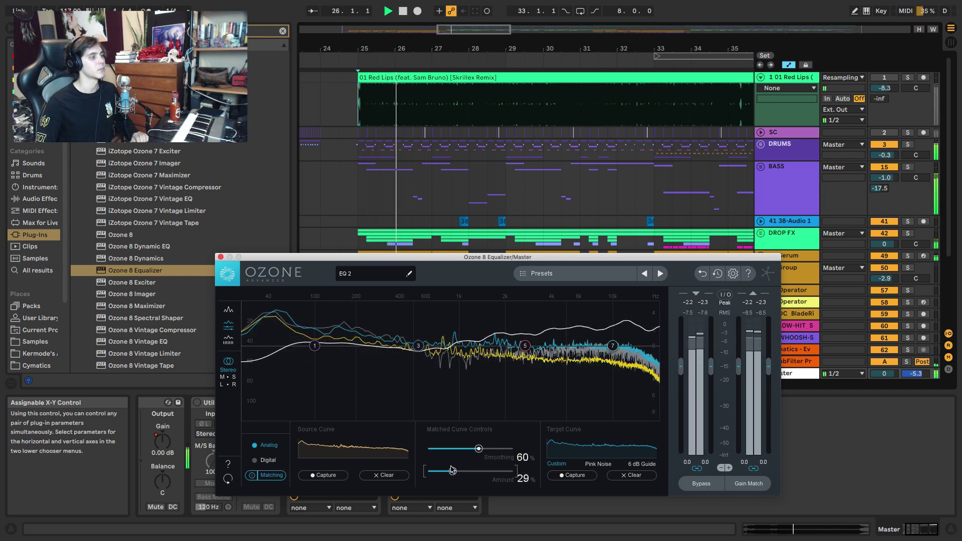
Lower the matched curve's Amount to 24 %, soloing and unsoloing the reference during playback to compare it with the mix.
click(906, 78)
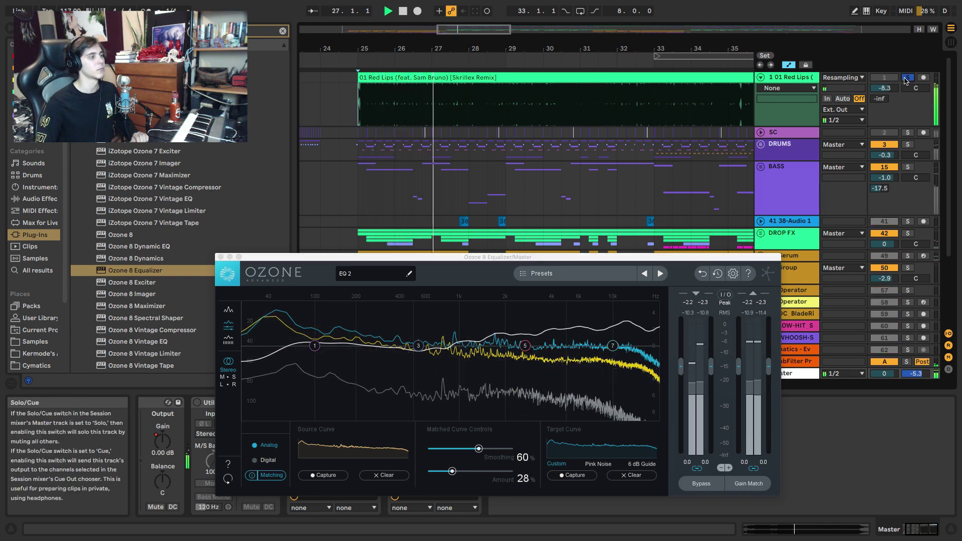
click(907, 78)
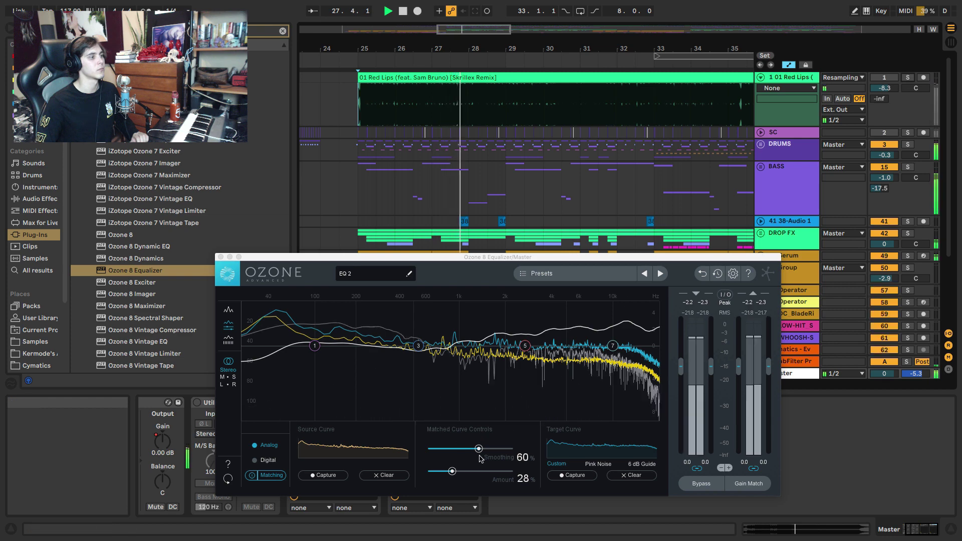
click(452, 471)
drag(453, 470, 449, 472)
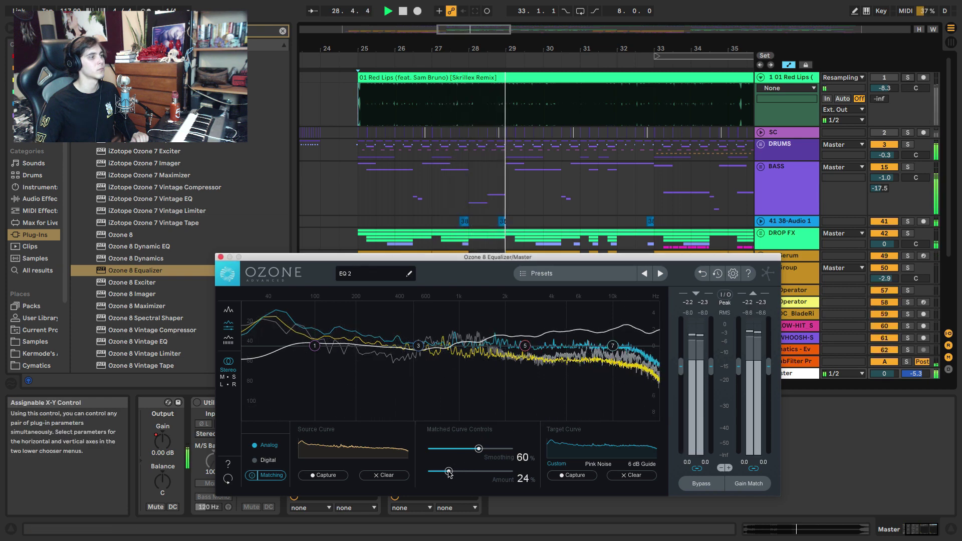
click(906, 79)
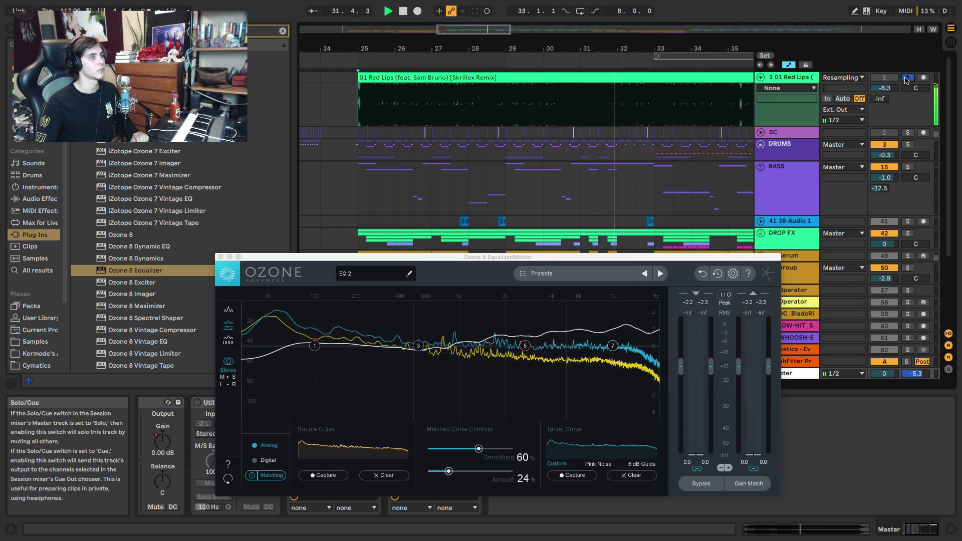
click(905, 80)
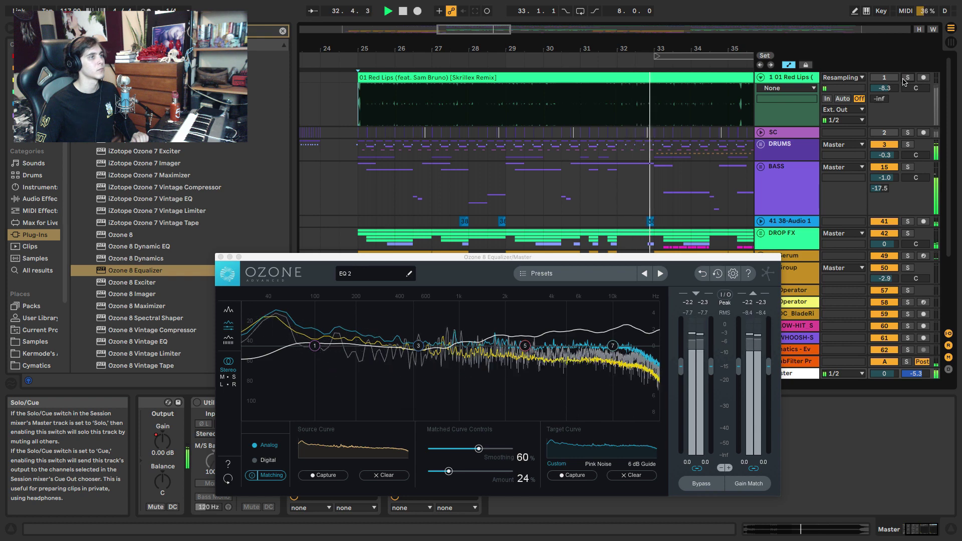
Stop playback and close the Ozone equalizer's window on the master.
key(space)
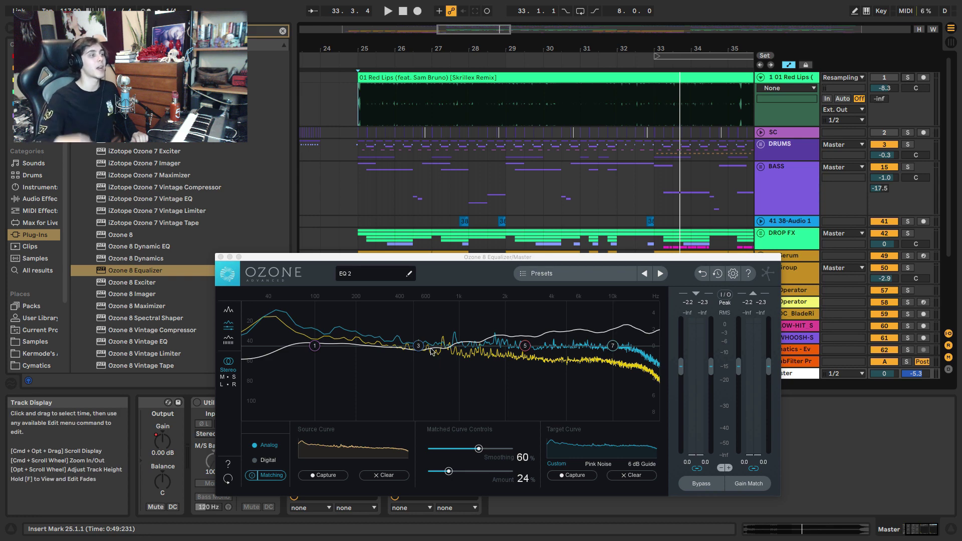
click(220, 257)
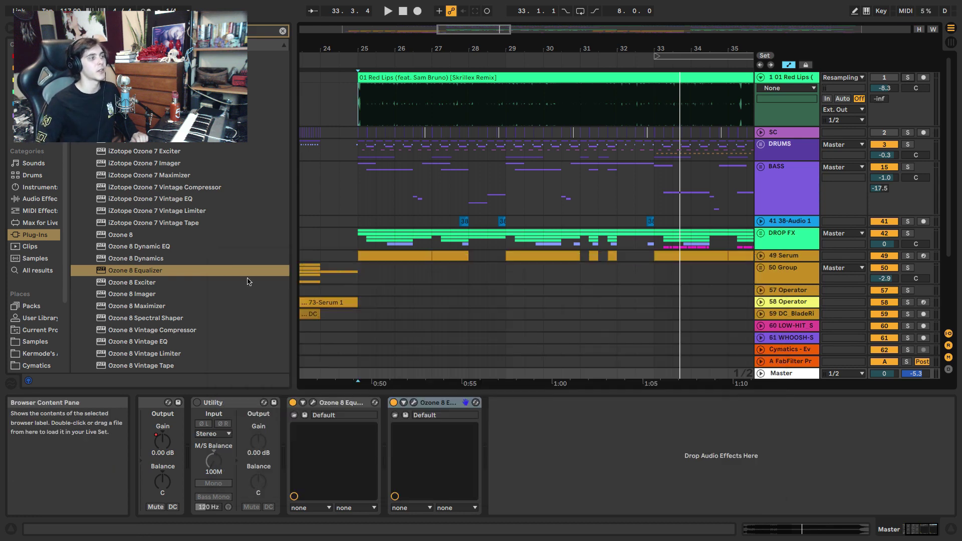
click(436, 405)
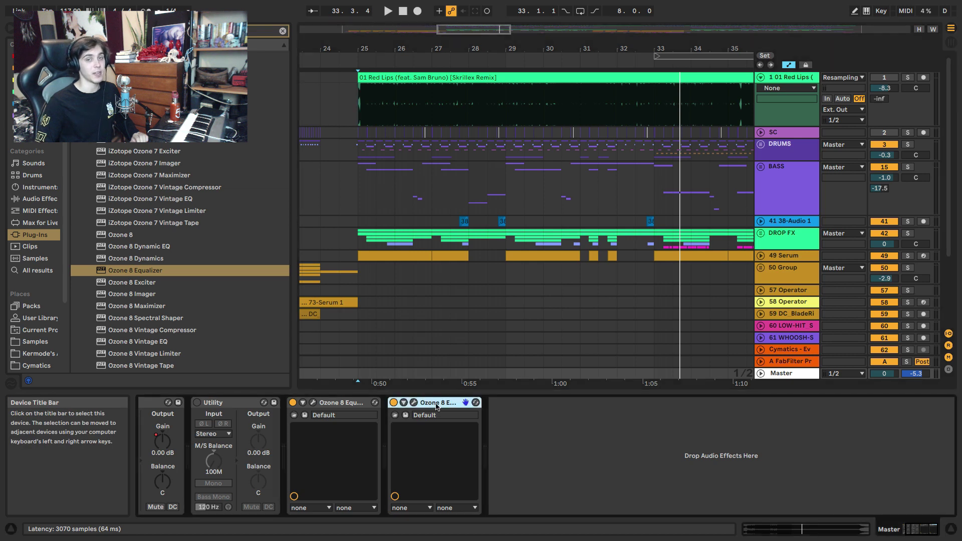
Add Ozone 8 Maximizer to the Red Lips reference track and place the insert marker at bar 25.
click(395, 310)
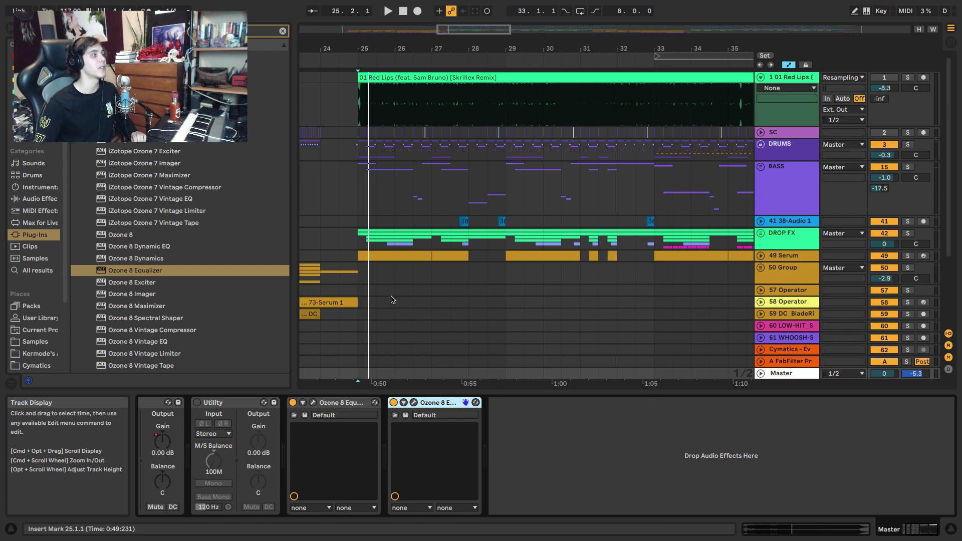
scroll(379, 297, down, 1)
scroll(379, 297, down, 3)
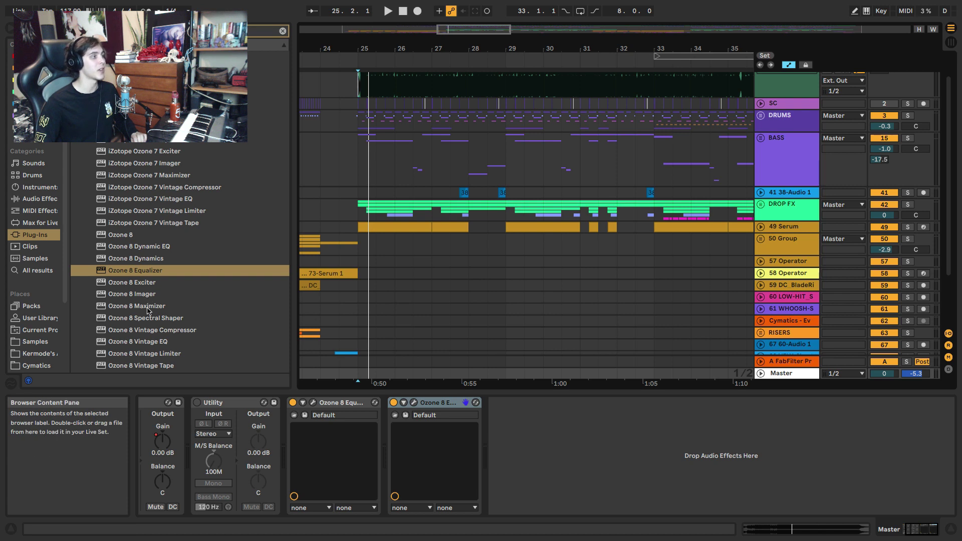
double_click(147, 307)
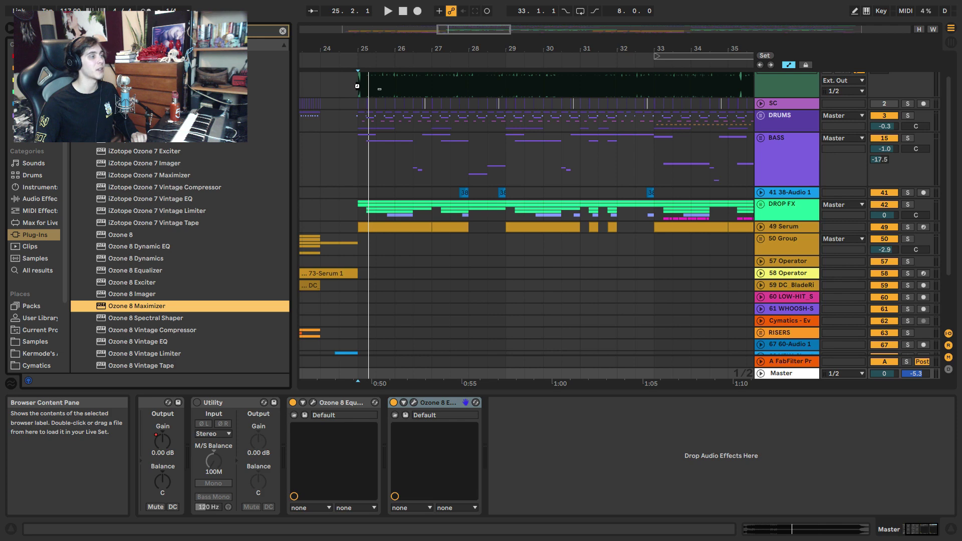
click(357, 89)
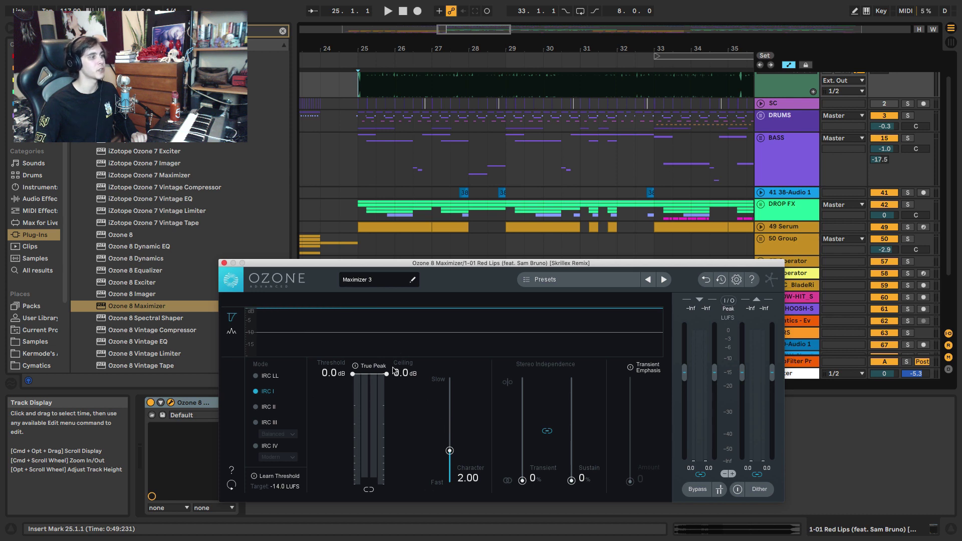
scroll(354, 107, up, 2)
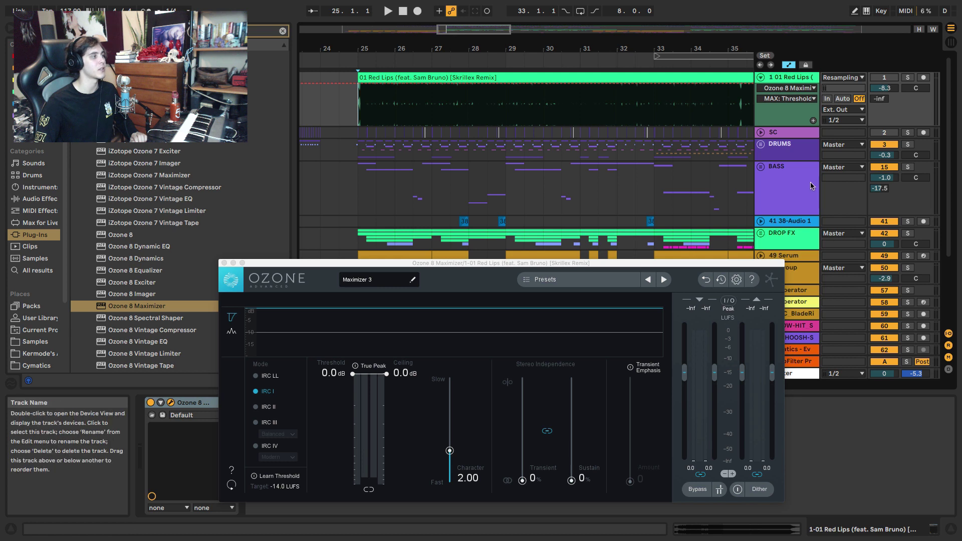
Solo and play the reference track to read its input loudness (LUFS) in the Maximizer, finishing with the plug-in closed and the track unsoloed.
click(907, 77)
key(space)
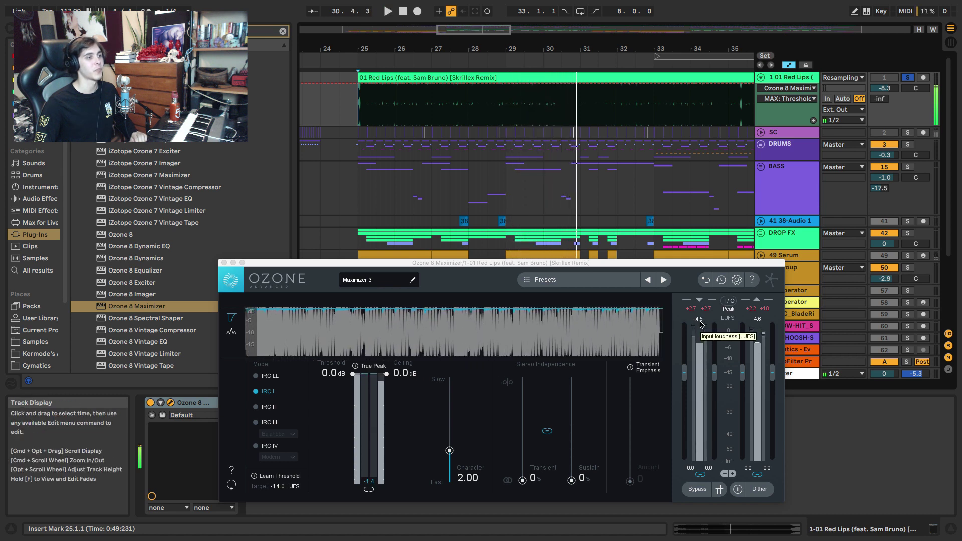
key(space)
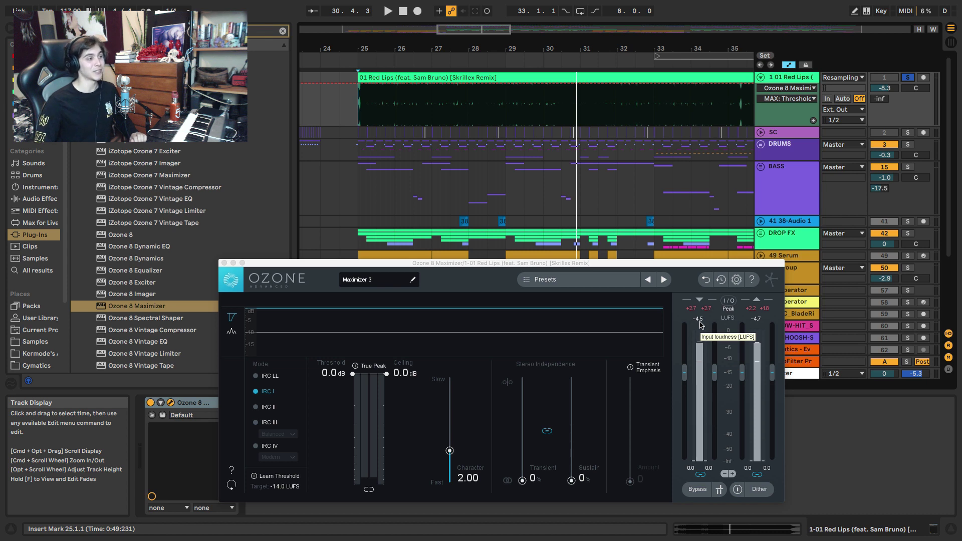
click(224, 262)
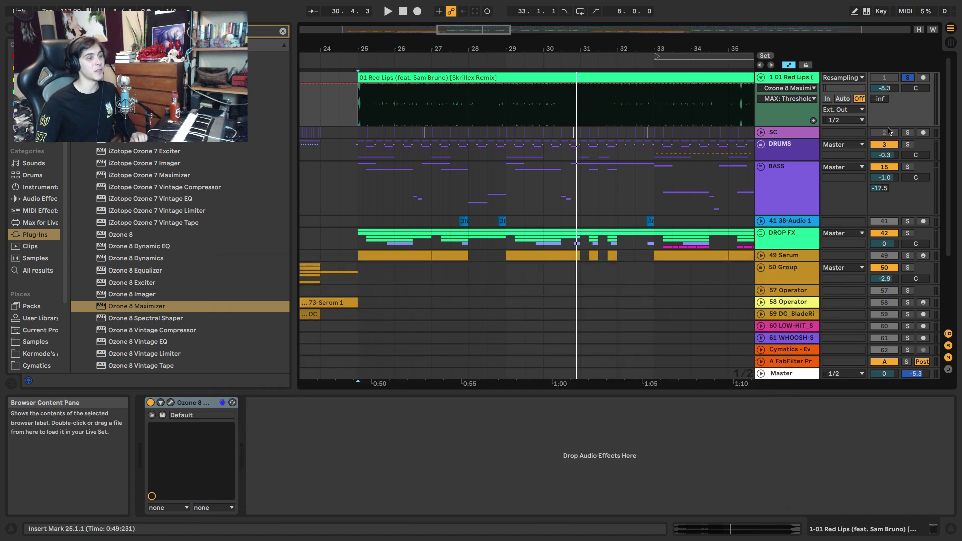
click(907, 78)
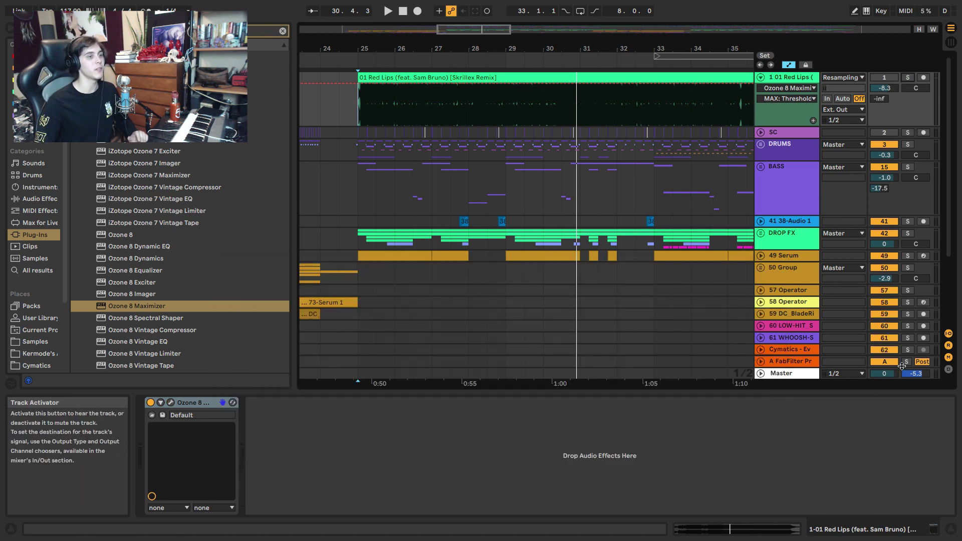
Add Ozone 8 Maximizer at the end of the master chain, setting its Threshold to -9.9 dB and mode to IRC IV during playback.
click(784, 375)
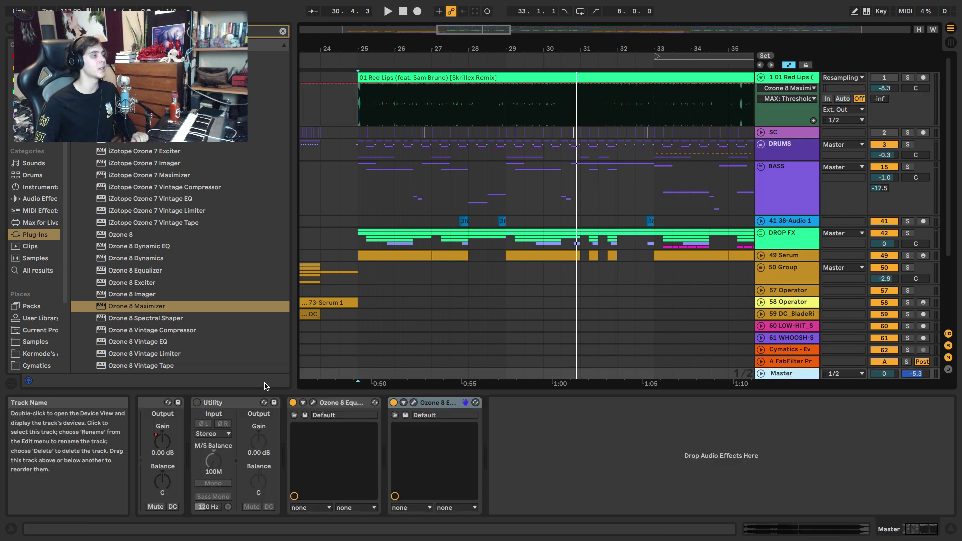
drag(145, 308, 357, 375)
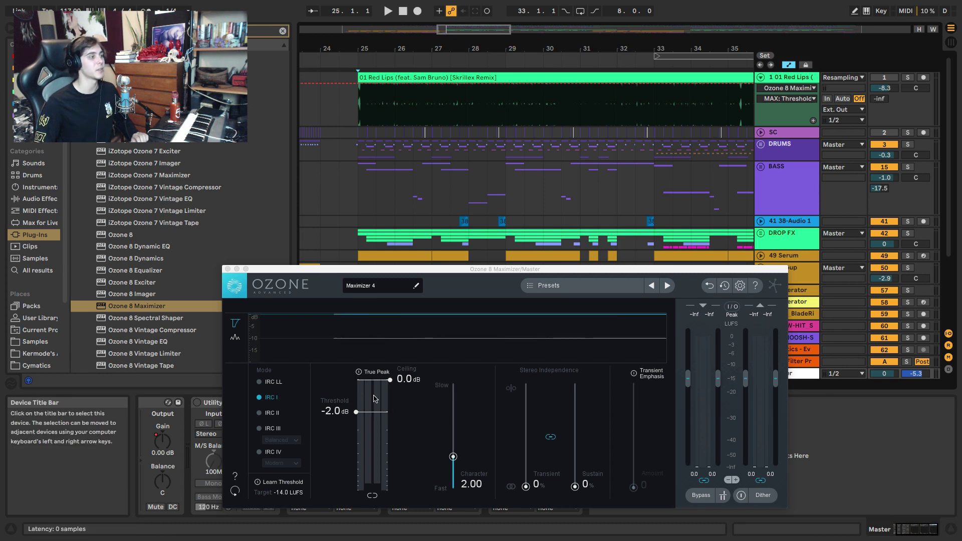
key(space)
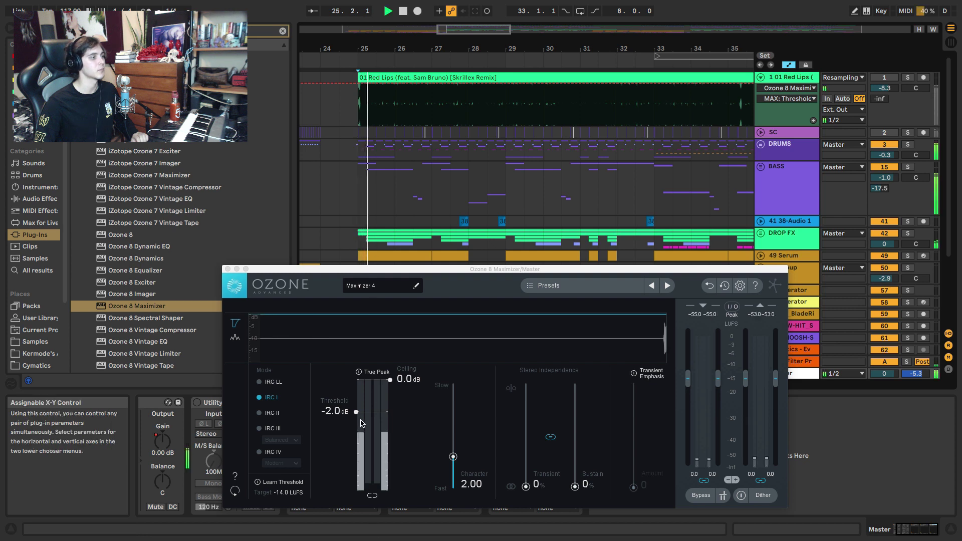
drag(356, 411, 365, 461)
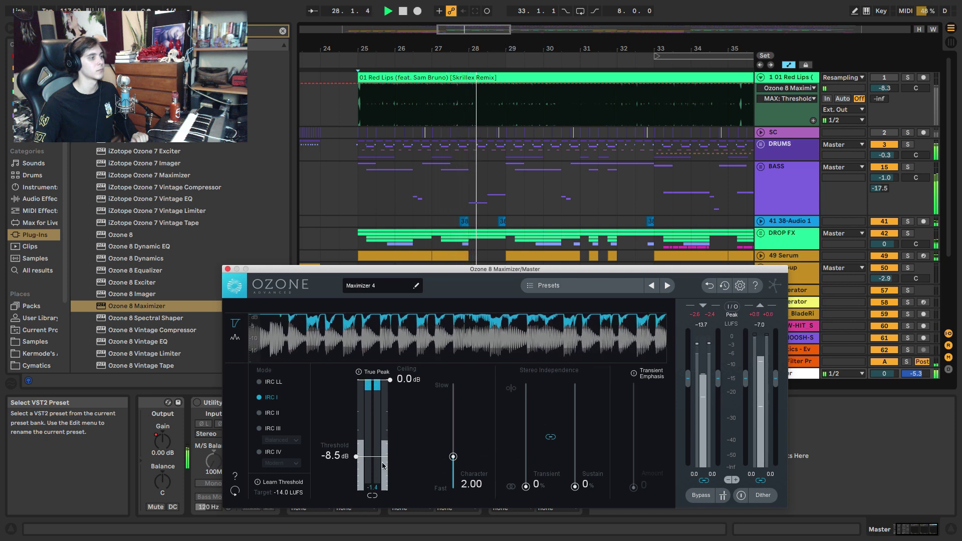
drag(354, 457, 354, 463)
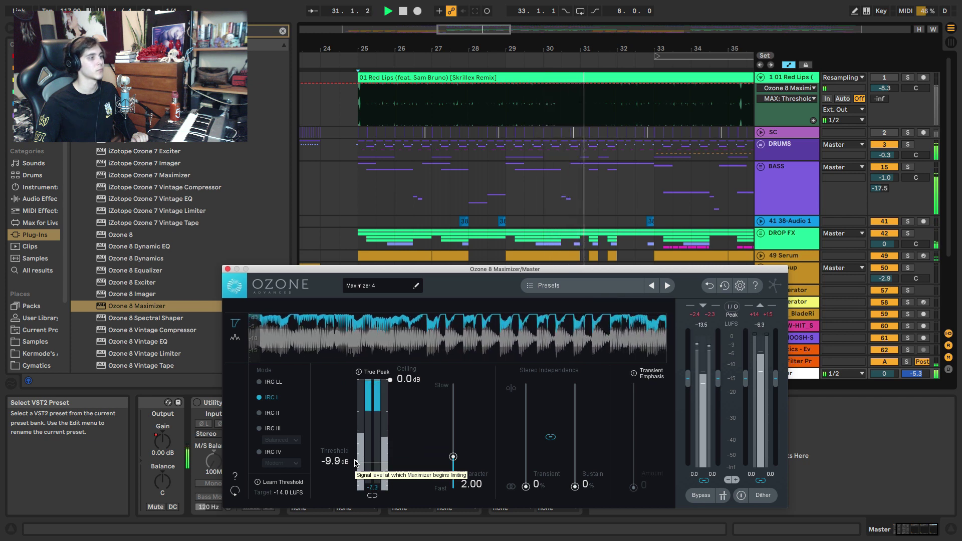
click(269, 452)
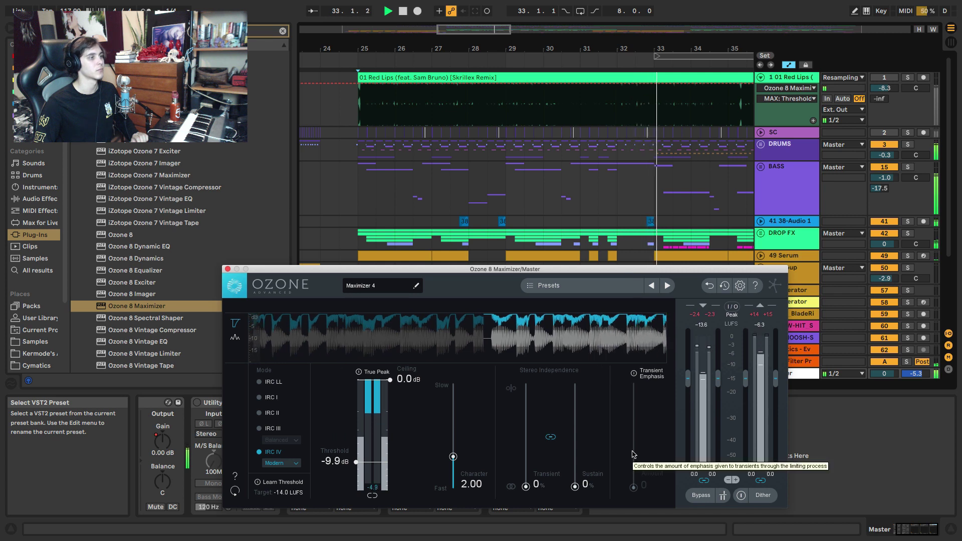
key(space)
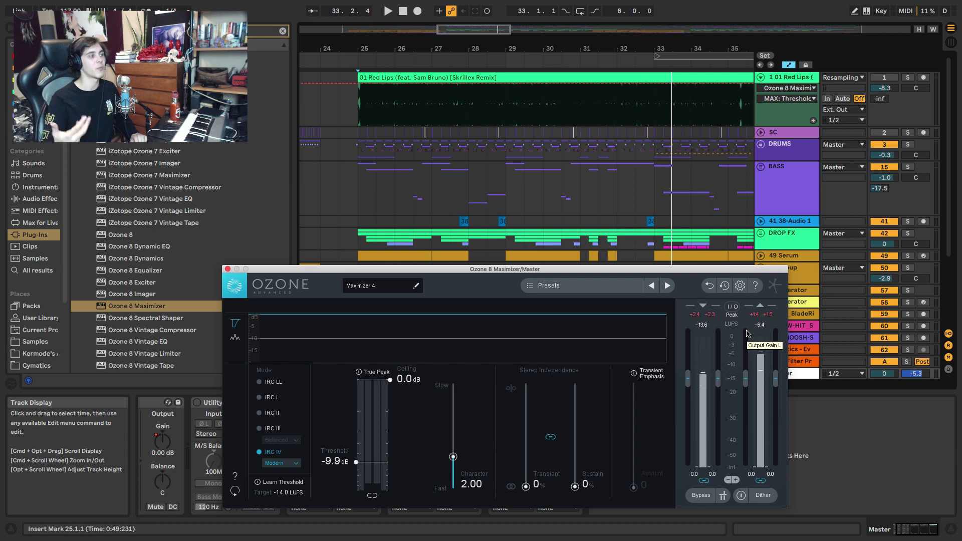
Close the Maximizer and delete it from the master's device chain.
click(227, 269)
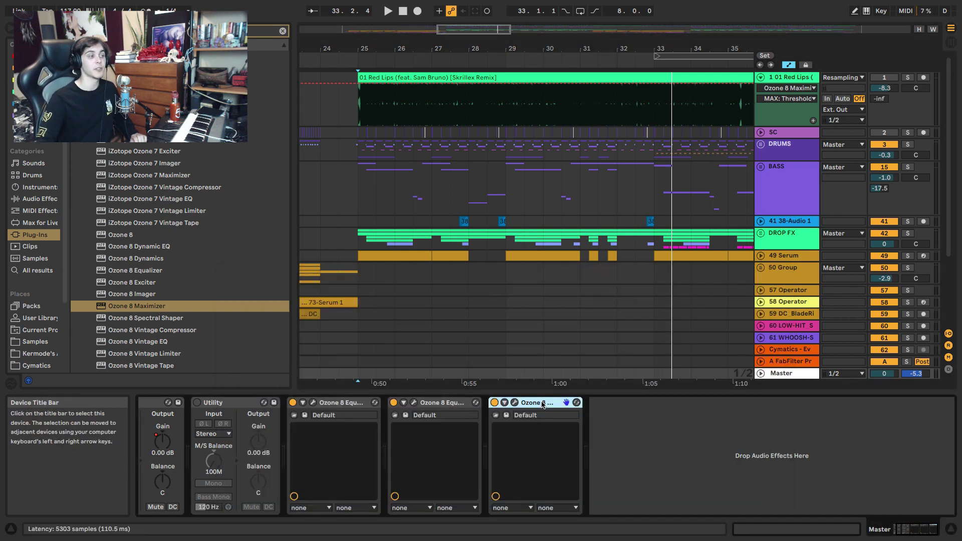
key(Delete)
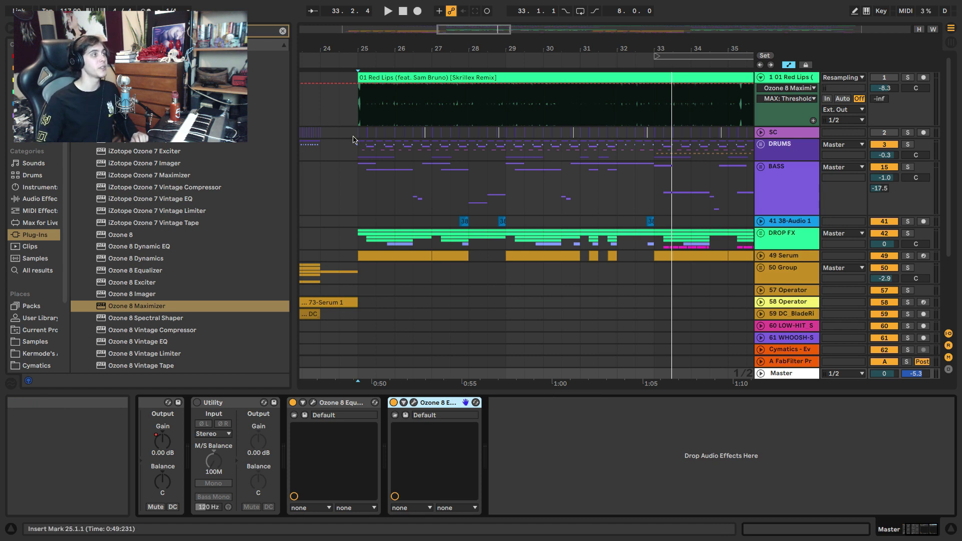
Find Voxengo SPAN among the plug-ins, load it on the reference track, and move and enlarge its window.
click(281, 31)
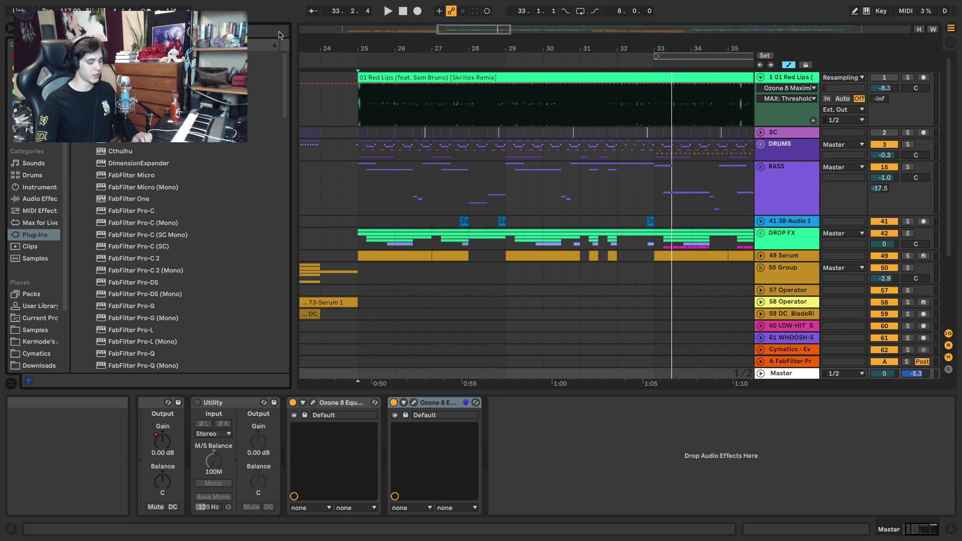
text(ot)
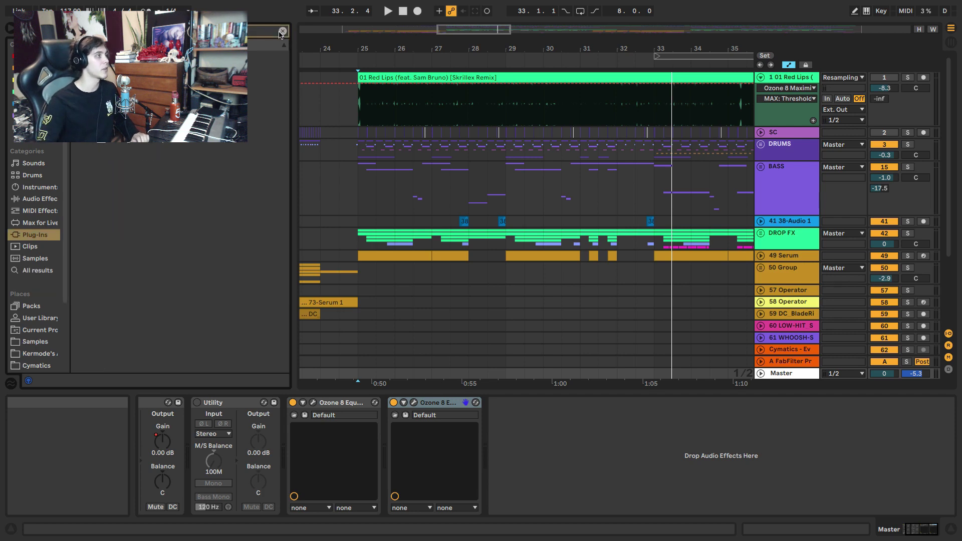
click(392, 77)
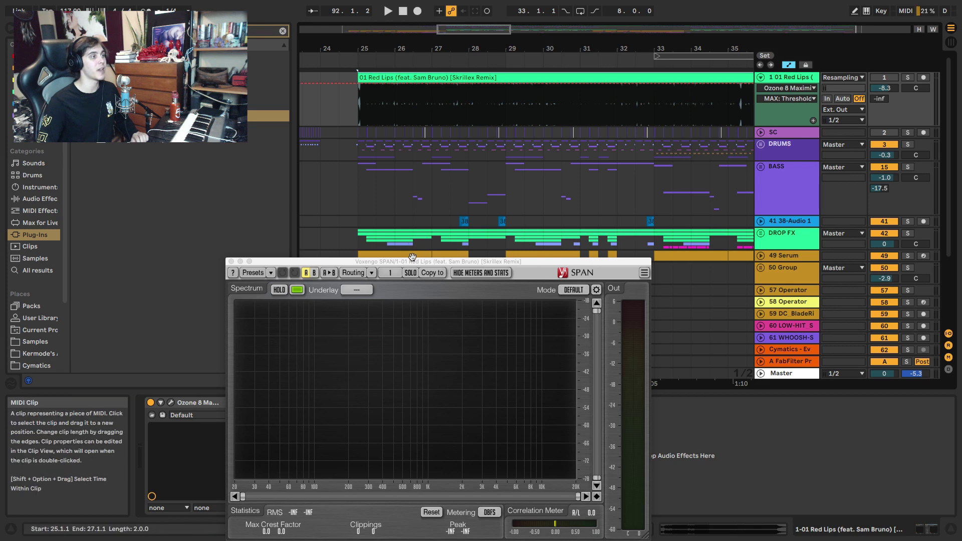
drag(414, 256, 370, 173)
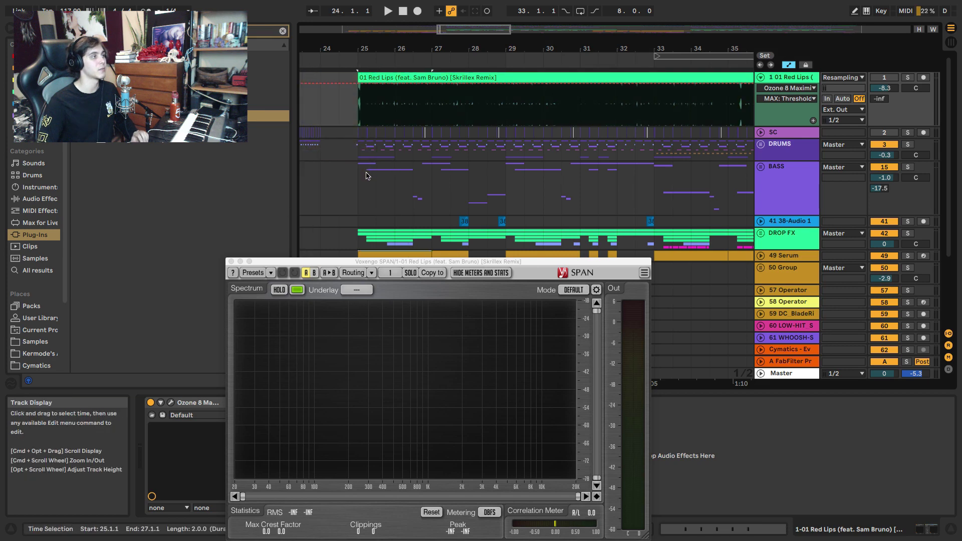
drag(380, 262, 373, 120)
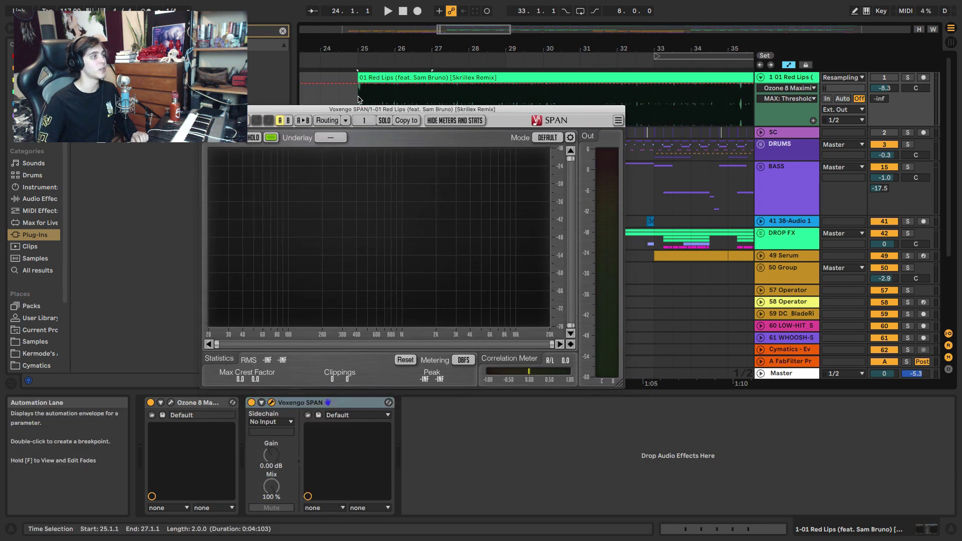
drag(621, 384, 720, 450)
Solo the reference track, play it through SPAN from bar 25 and delete the Maximizer from its chain.
key(space)
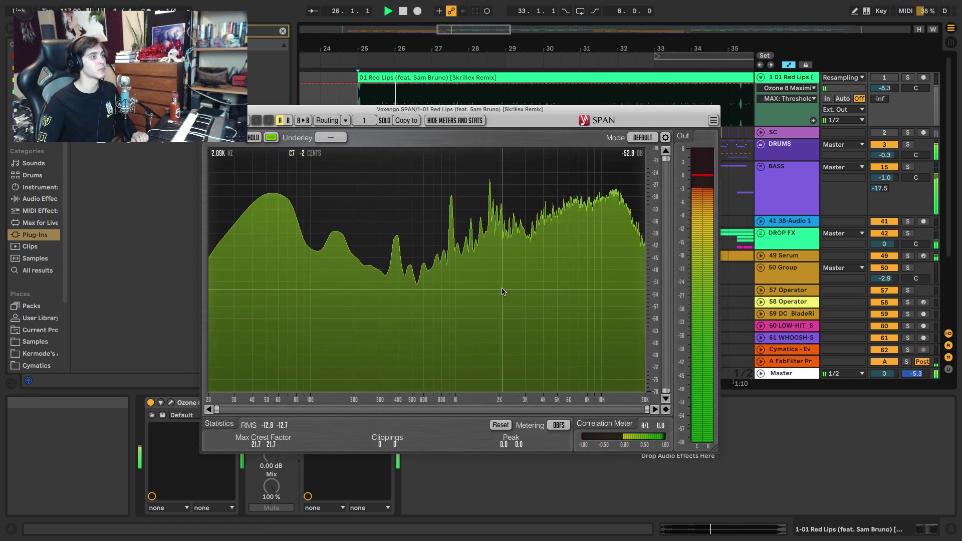
key(space)
click(906, 77)
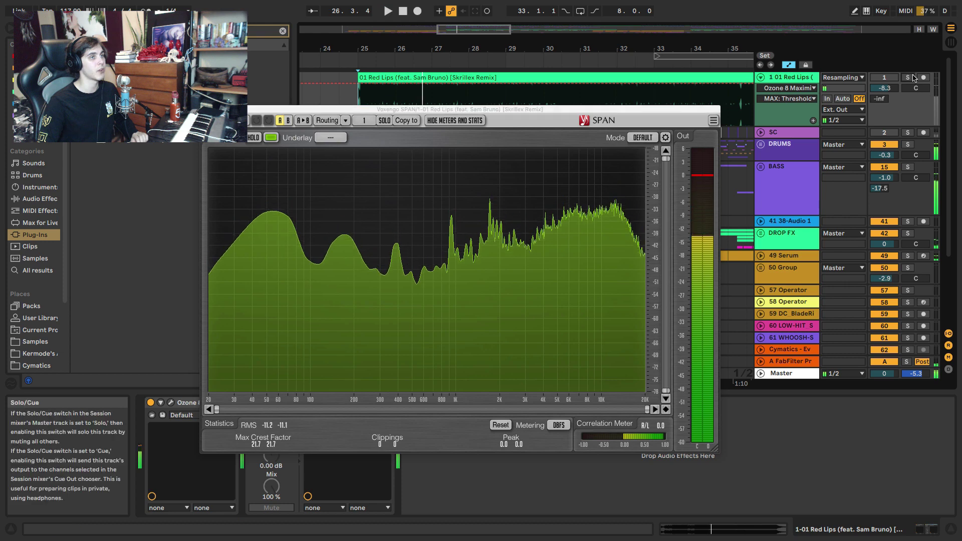
key(space)
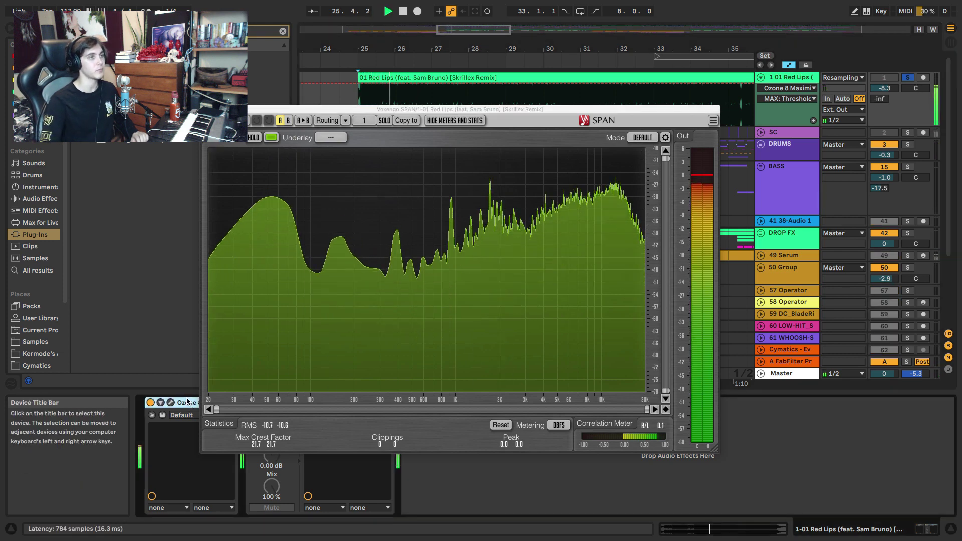
key(BackSpace)
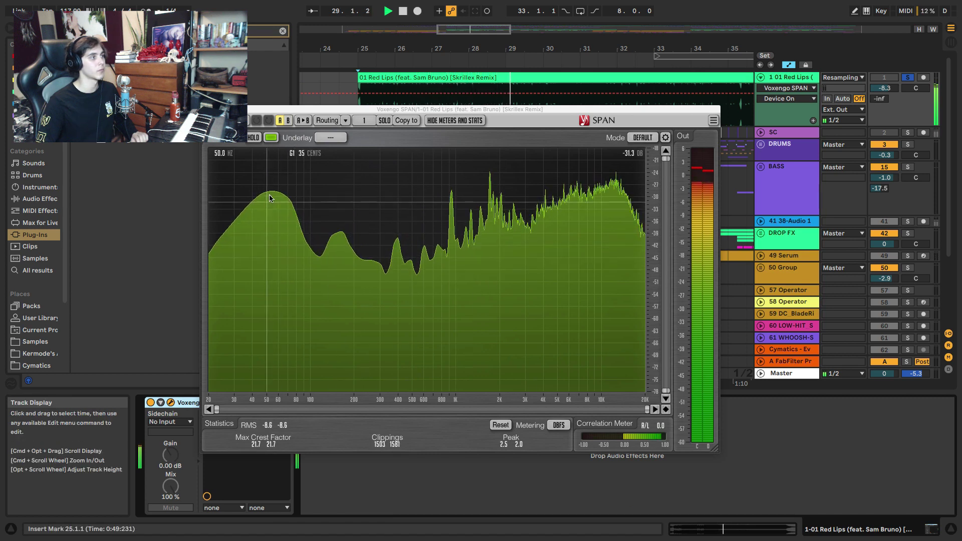
Replay the soloed reference from bar 25 and examine its low-end and high-end levels in SPAN.
key(space)
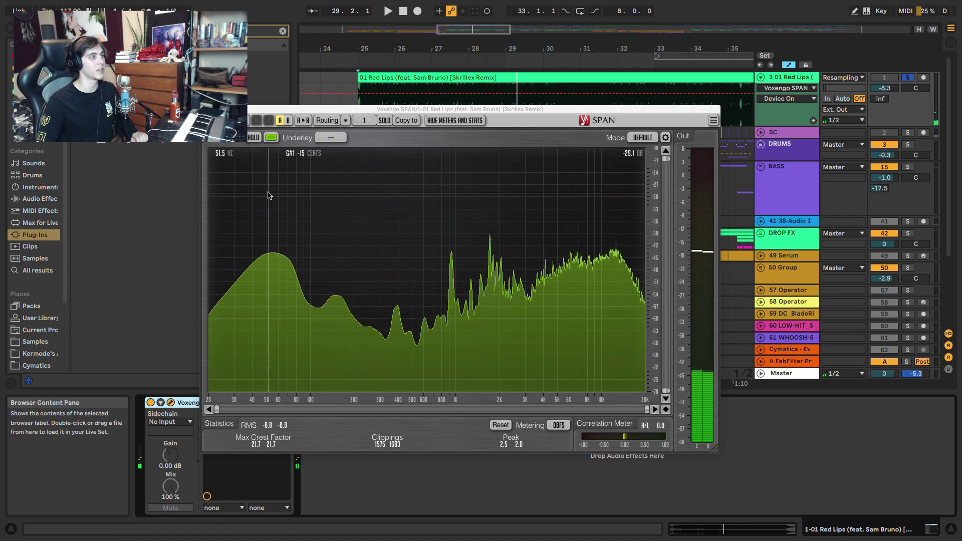
key(space)
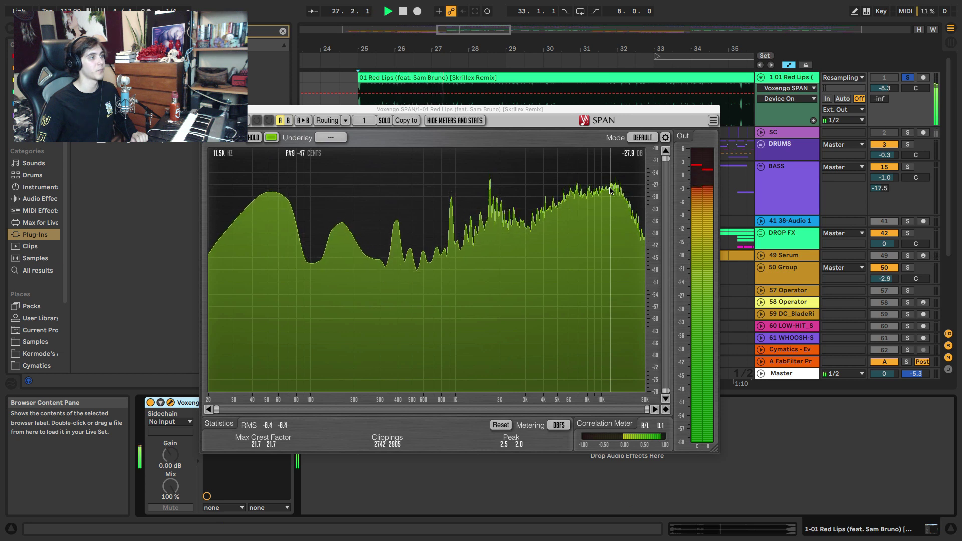
key(space)
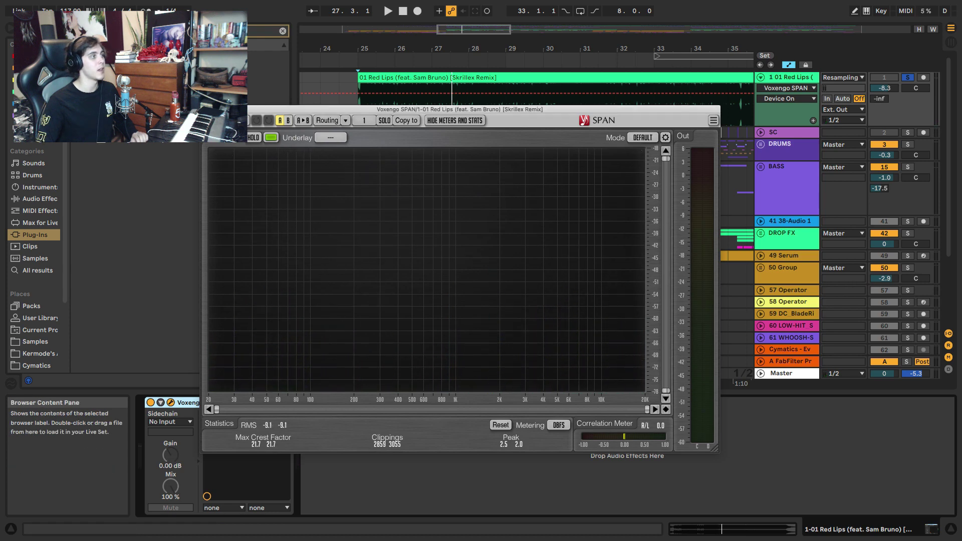
Close SPAN's window, move the analyzer to the end of the master's device chain and unsolo the reference track.
click(206, 109)
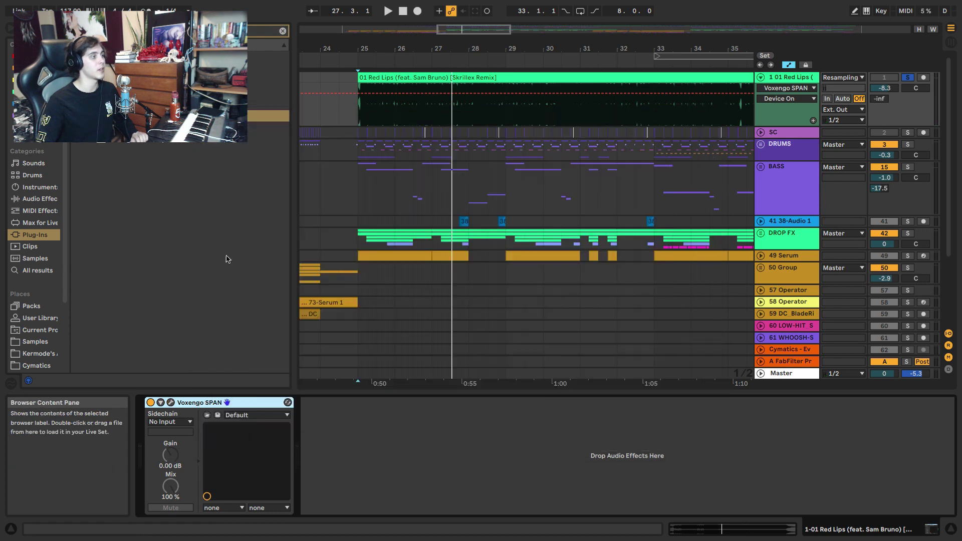
click(409, 377)
click(908, 78)
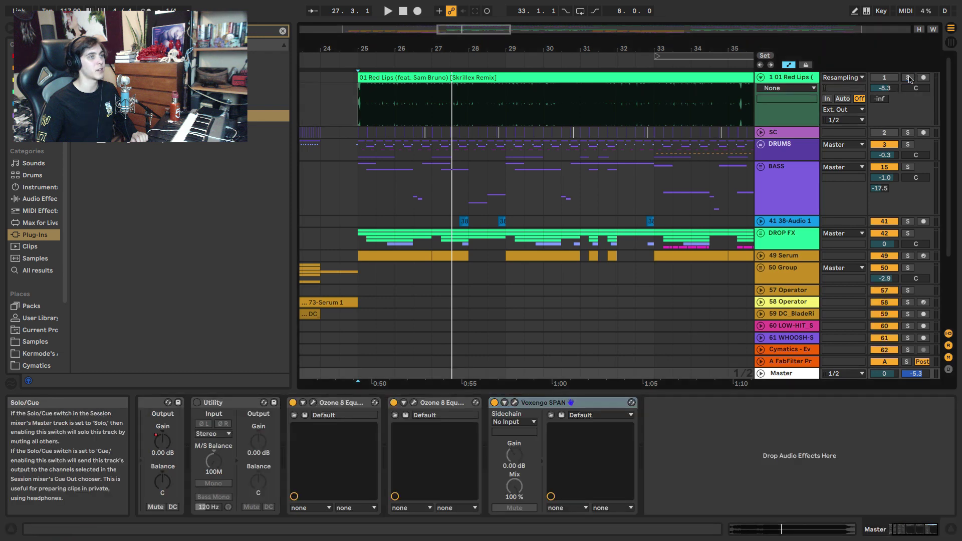
Play the full mix from bar 25 through SPAN on the master and examine its low-end and high-end levels.
key(space)
click(512, 402)
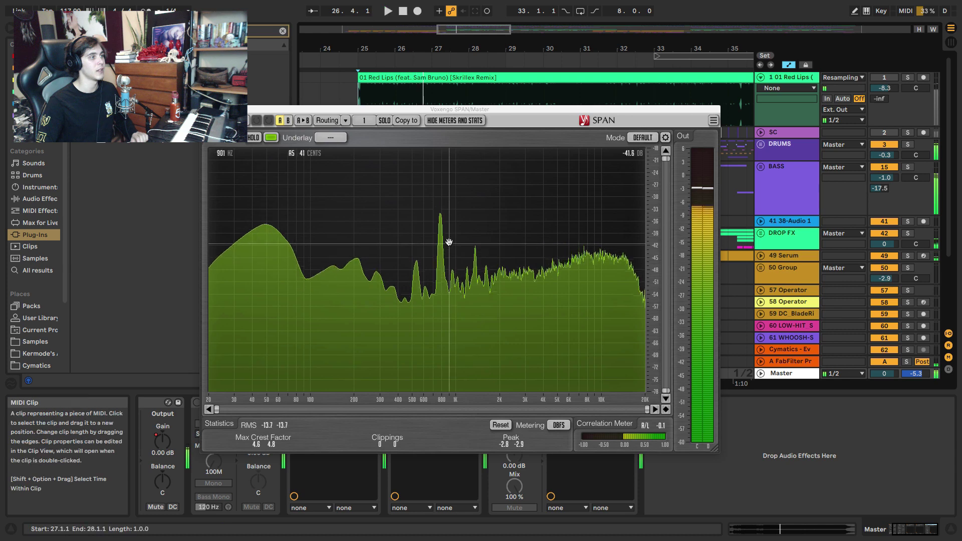
key(space)
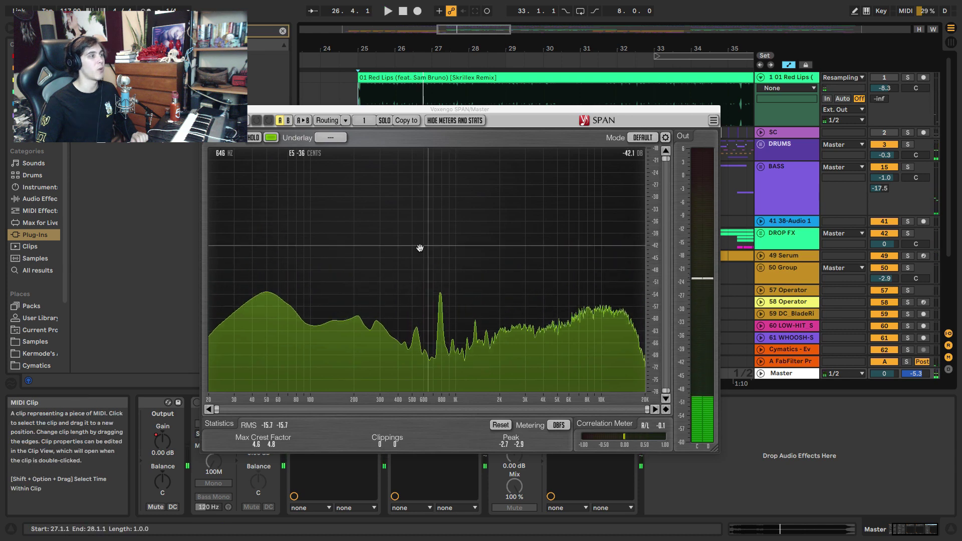
key(space)
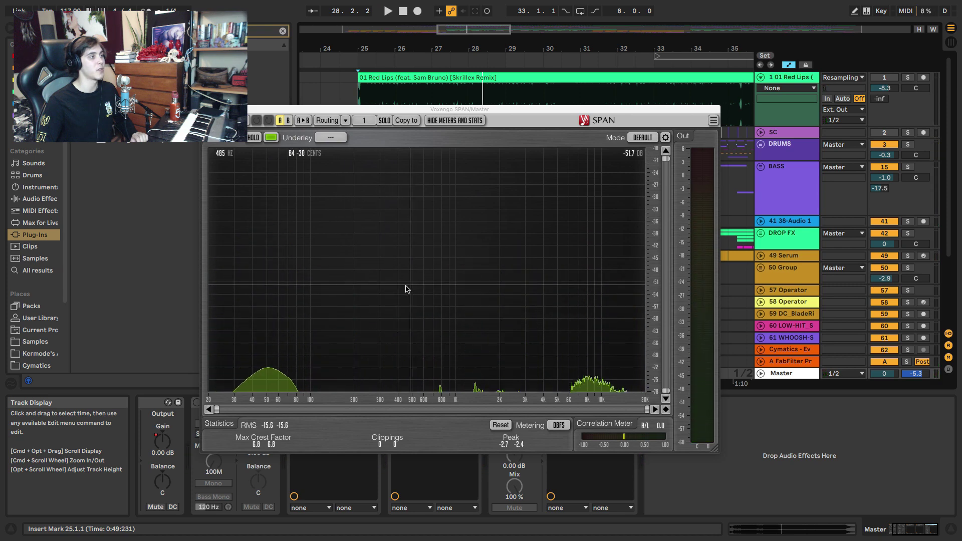
key(space)
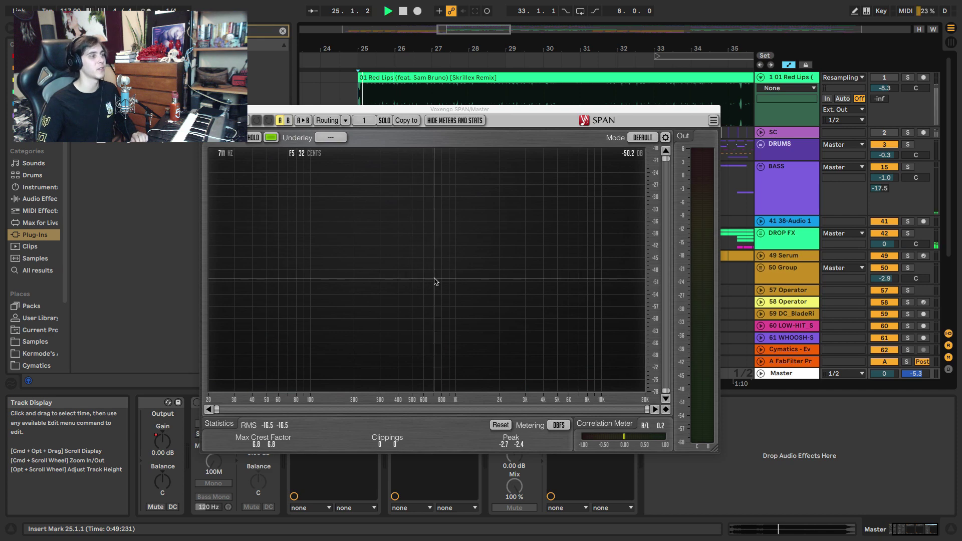
key(space)
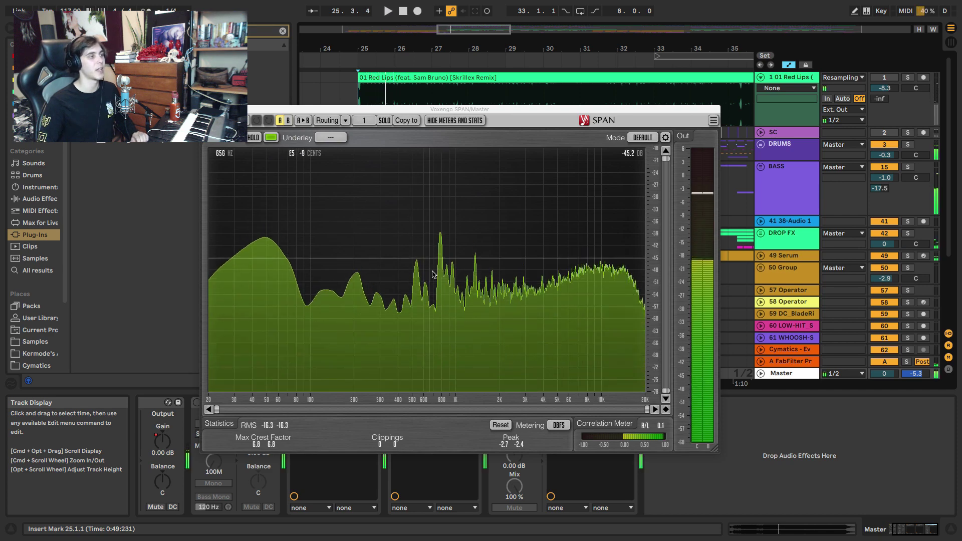
key(space)
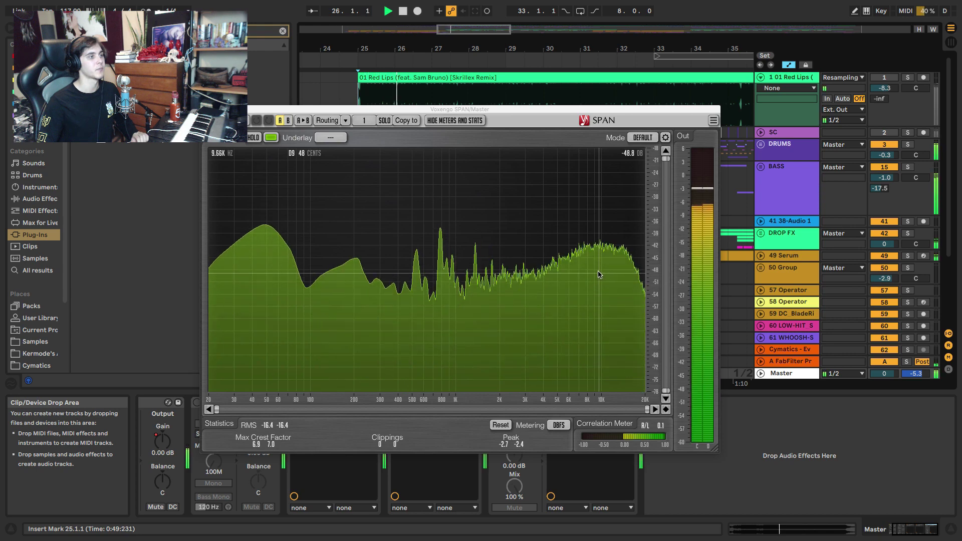
key(space)
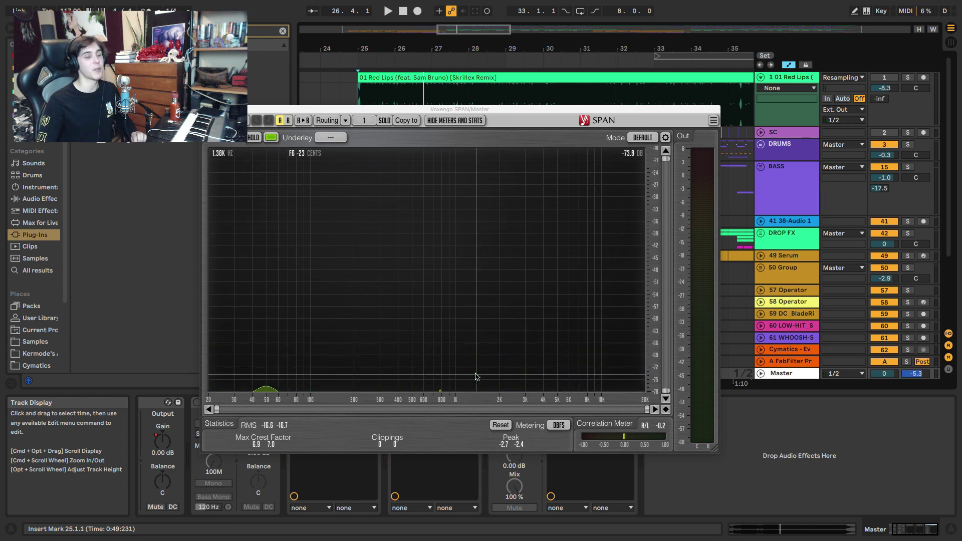
Remove SPAN from the master's device chain and place the insert marker at bar 25.
click(205, 109)
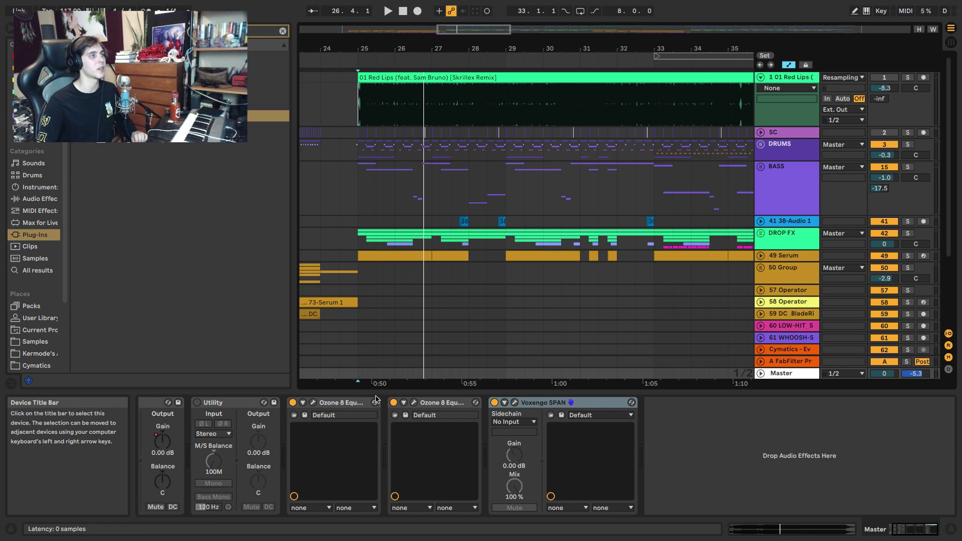
click(515, 402)
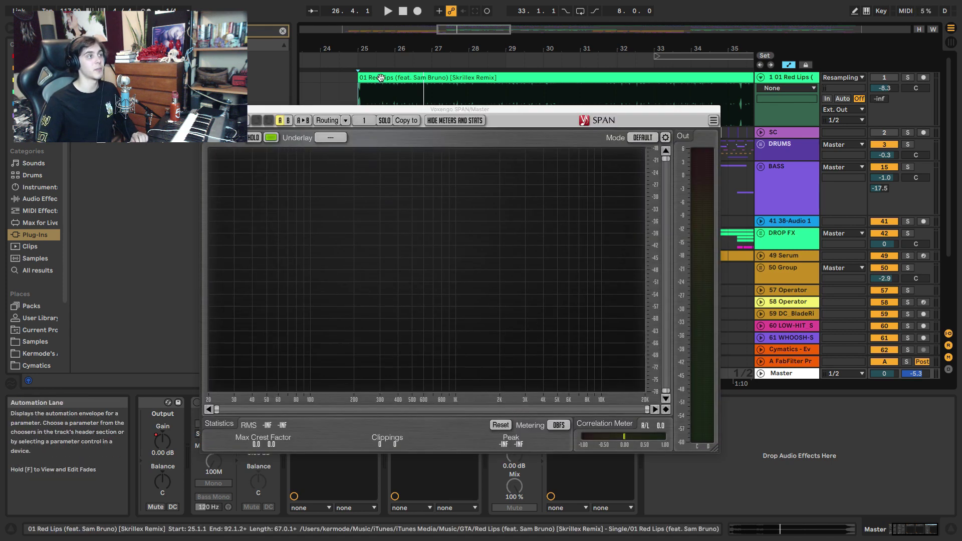
click(813, 115)
click(787, 371)
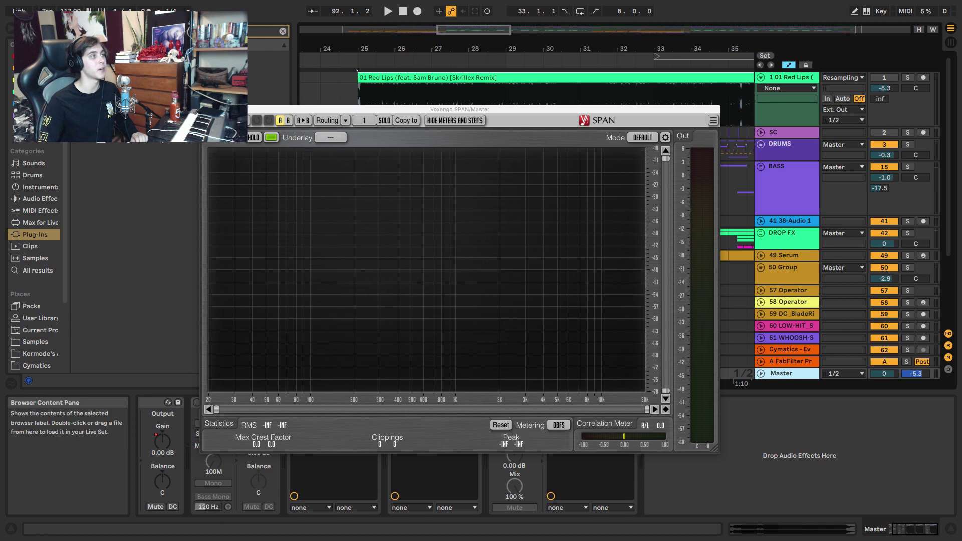
click(355, 184)
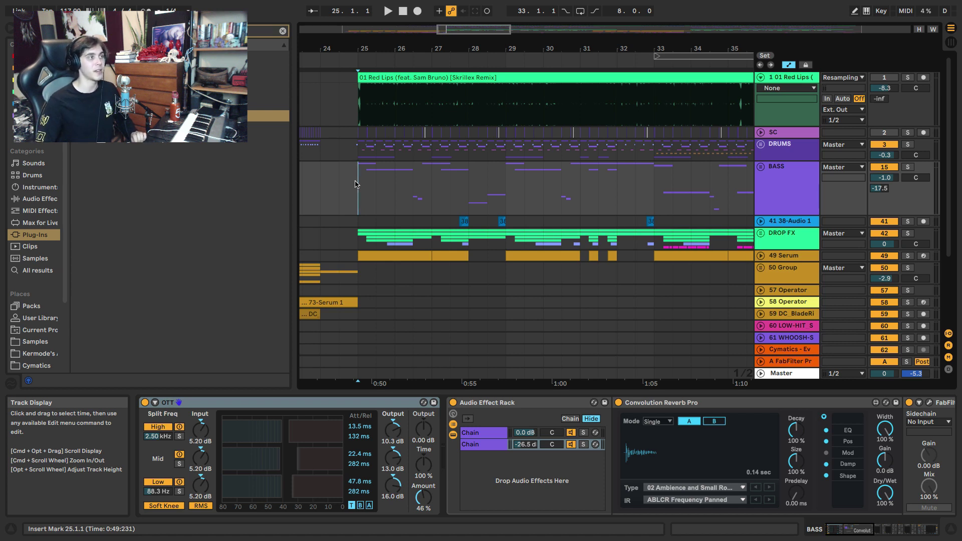
Clear the browser search and load the Sub checker.adg rack from the Mixing folder onto the reference track.
click(283, 31)
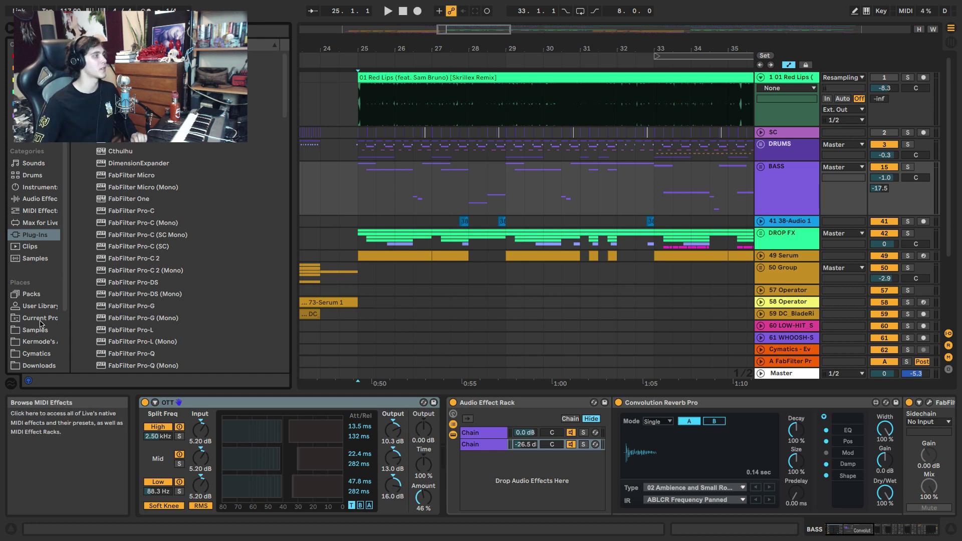
click(47, 344)
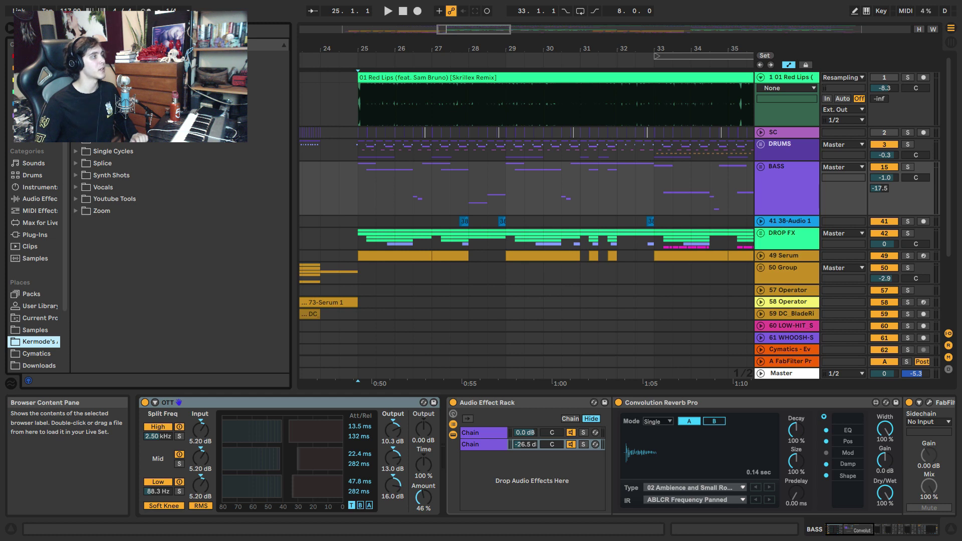
click(78, 141)
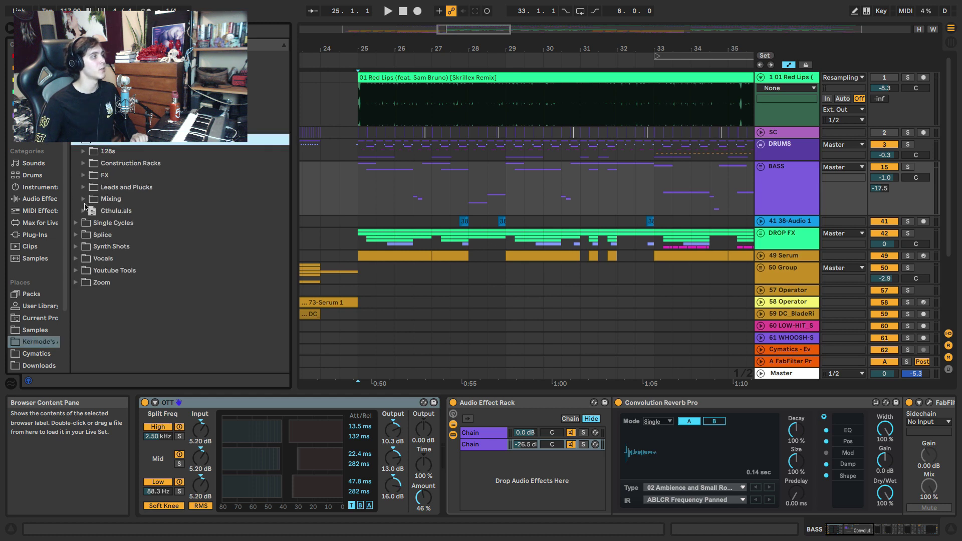
click(84, 199)
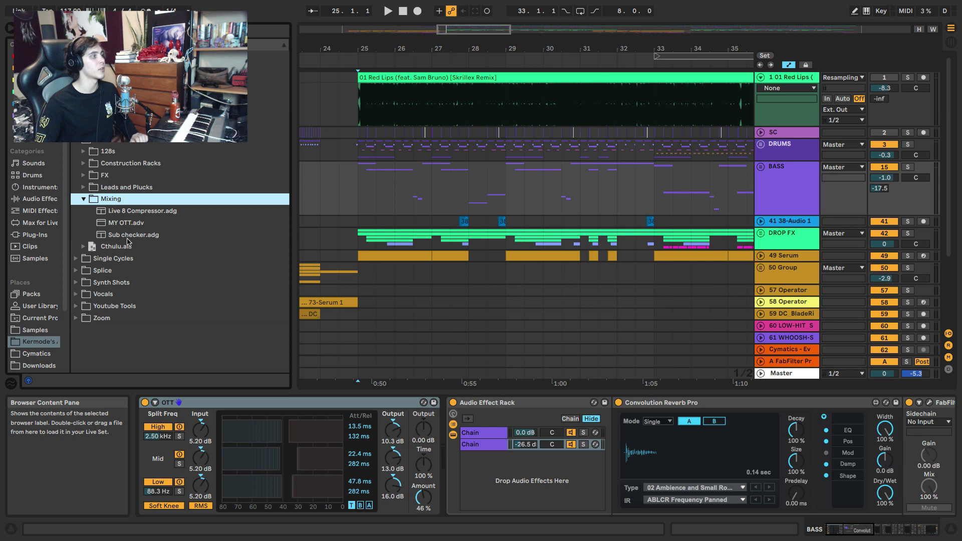
drag(127, 236, 379, 93)
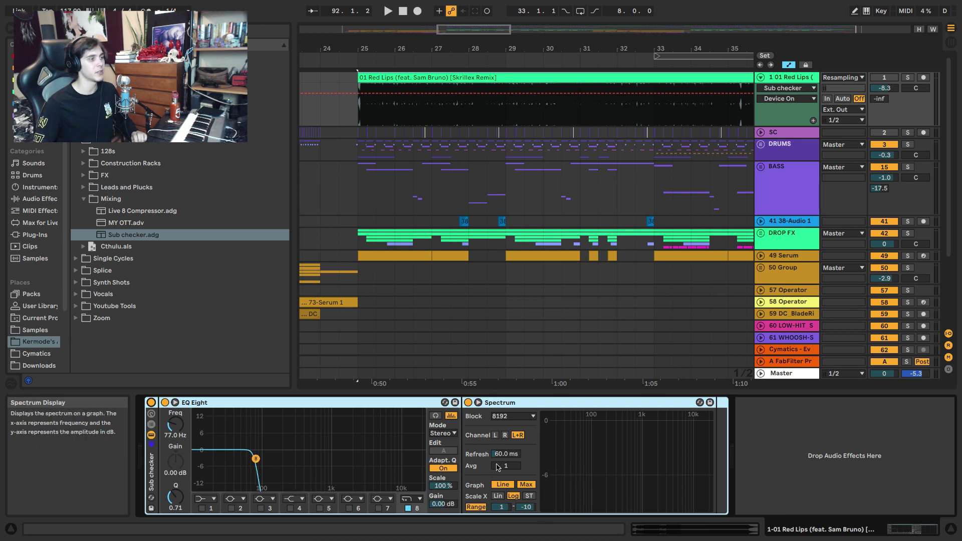
Solo the reference track and play it to check its sub peak in the rack's Spectrum.
click(506, 509)
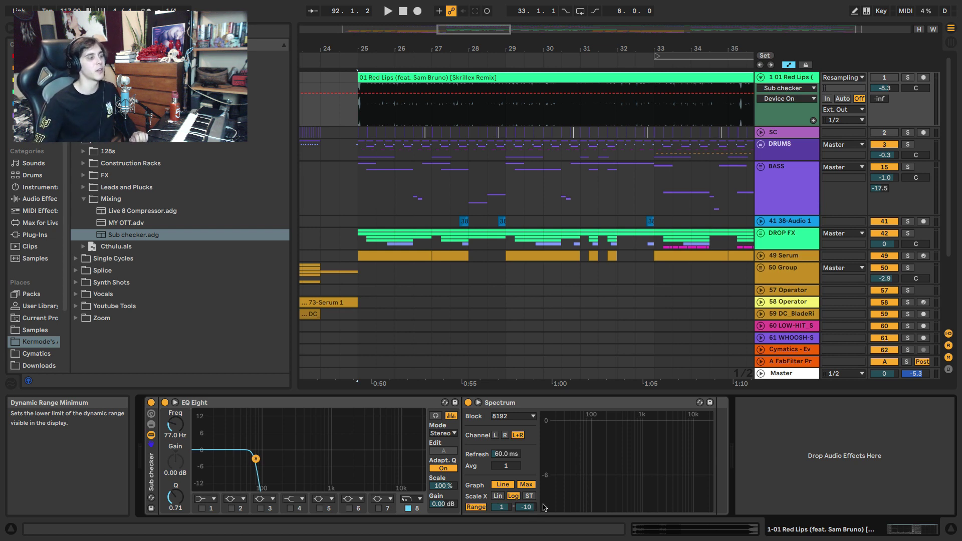
click(907, 77)
key(space)
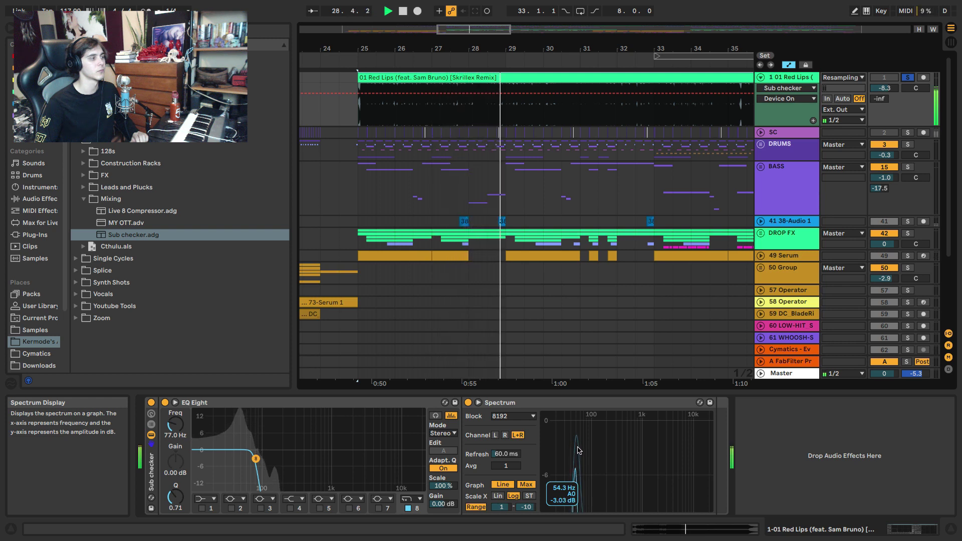
key(space)
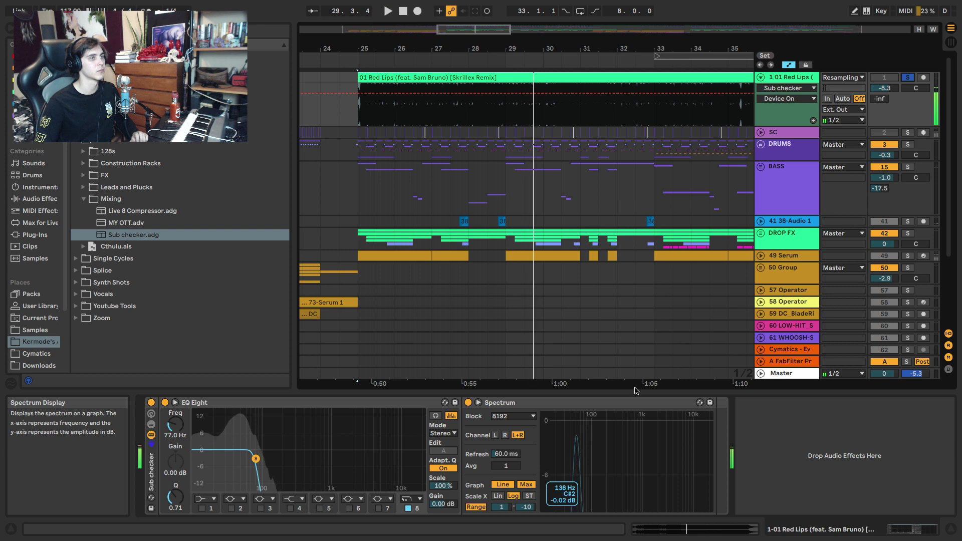
Reset the reference track's volume to 0 dB and insert a Utility before the Sub checker with its gain at -8.3 dB.
double_click(879, 87)
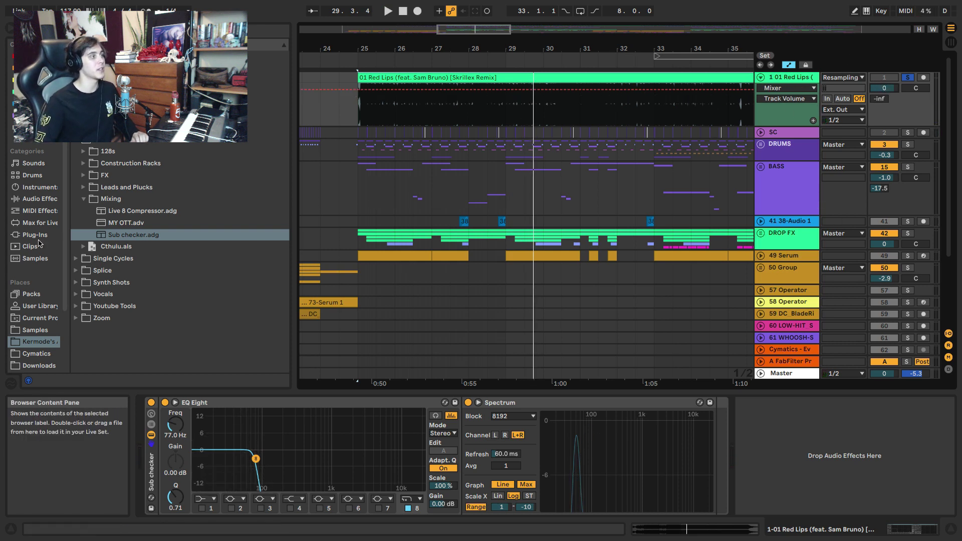
click(40, 198)
click(103, 366)
drag(105, 370, 144, 429)
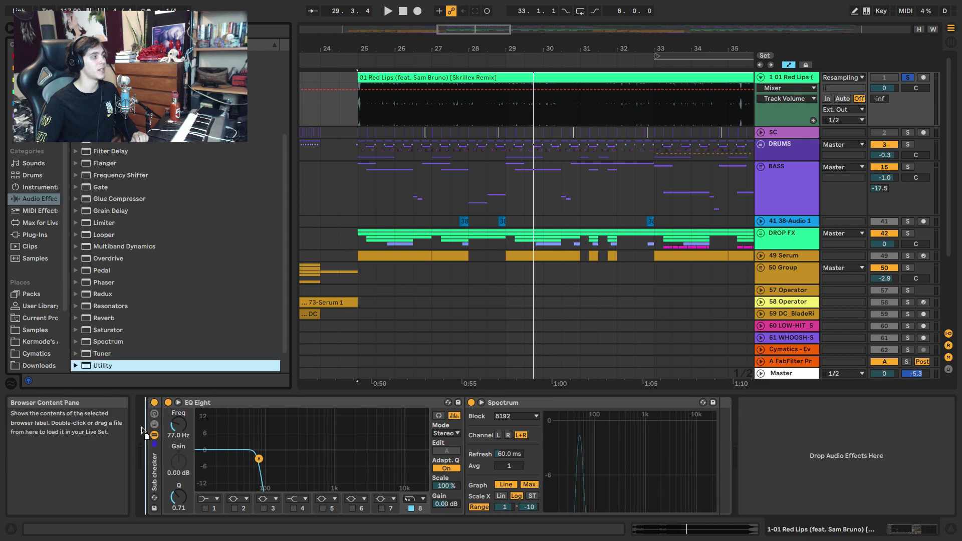
drag(199, 447, 201, 447)
click(206, 450)
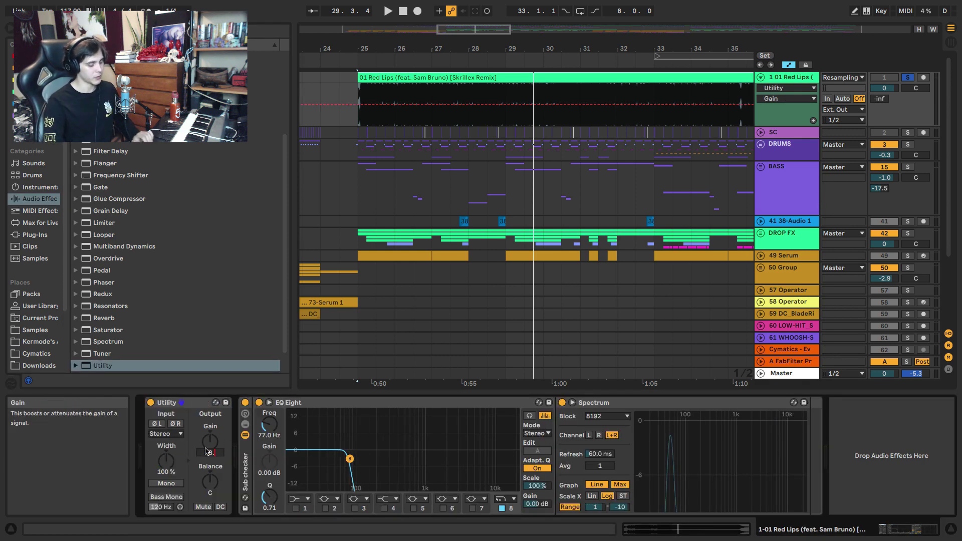
text(-8.3)
key(Return)
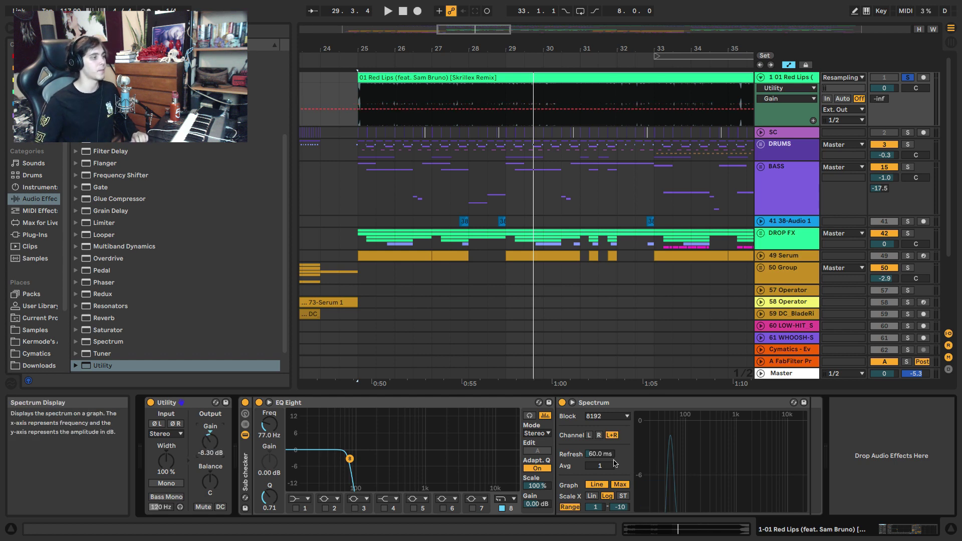
Replay the soloed reference and lower the minimum of Spectrum's display range to -34 dB.
key(space)
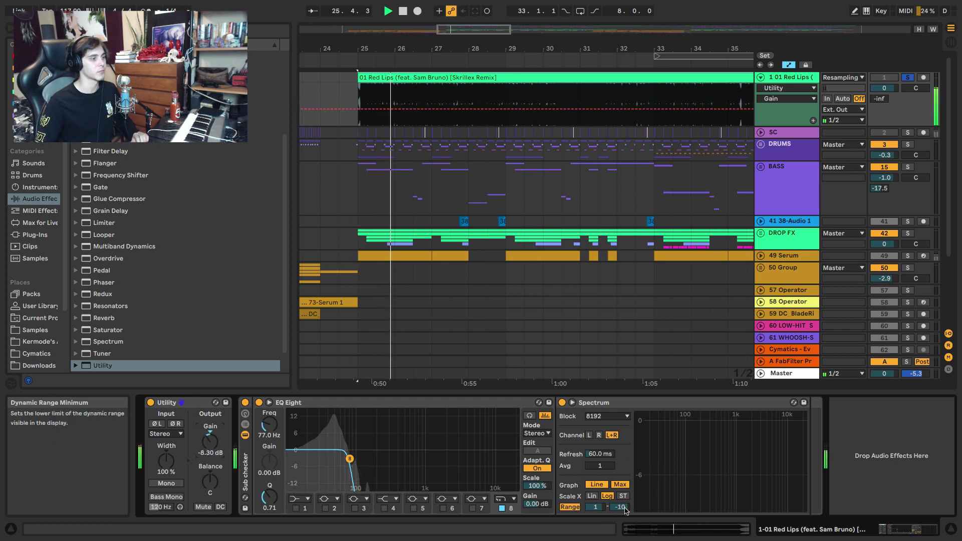
mouse_move(619, 506)
mouse_down()
mouse_move(619, 525)
mouse_move(620, 518)
mouse_up()
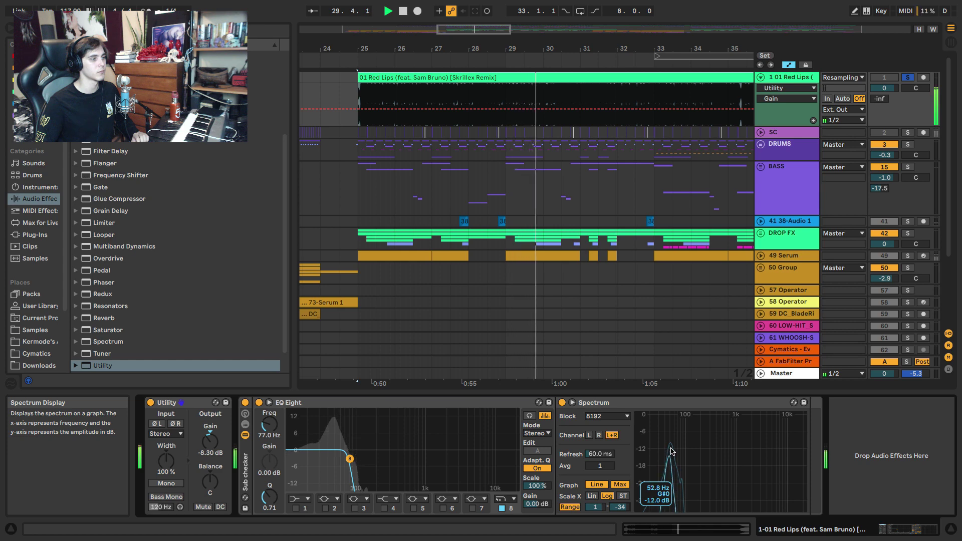
Move the Sub checker rack to the end of the master chain and play the unsoloed mix from bar 25 to read its sub level.
click(248, 458)
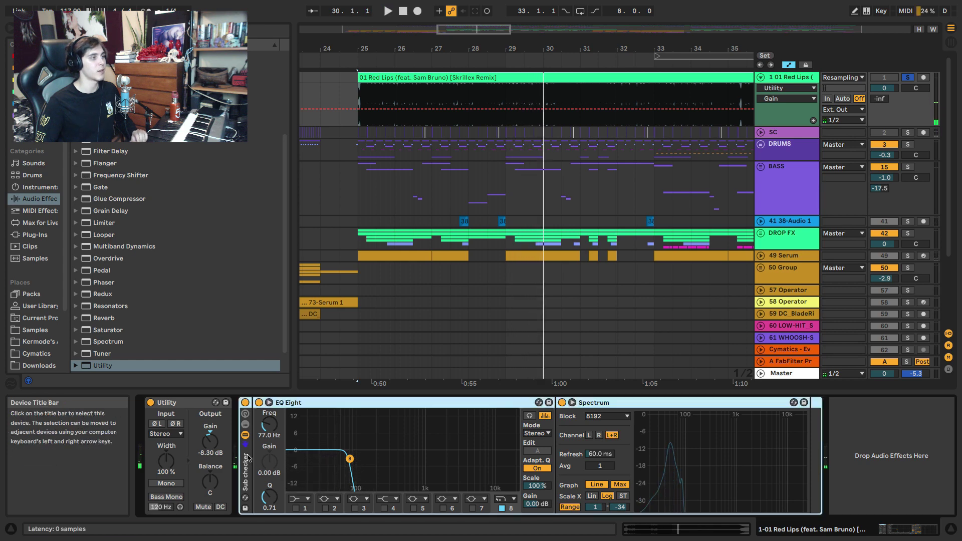
click(357, 375)
key(space)
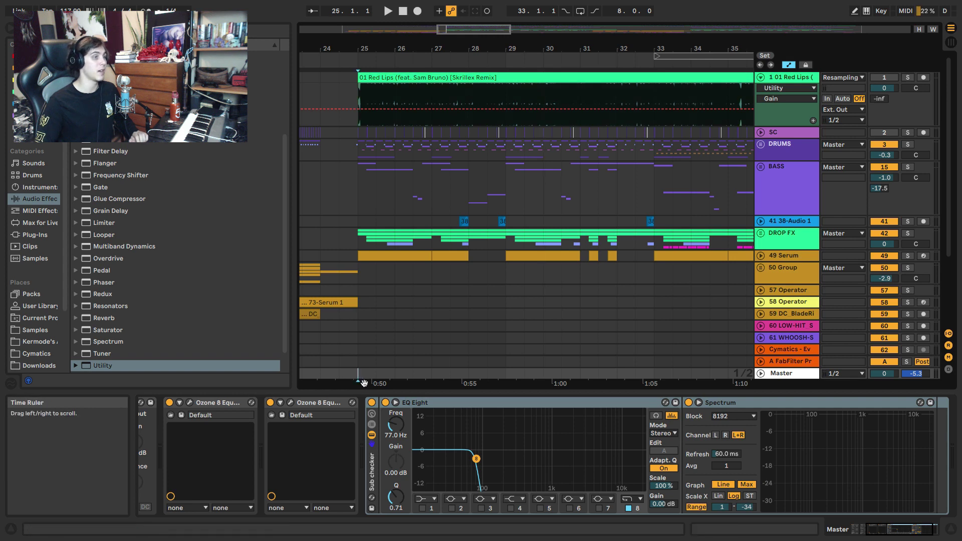
key(space)
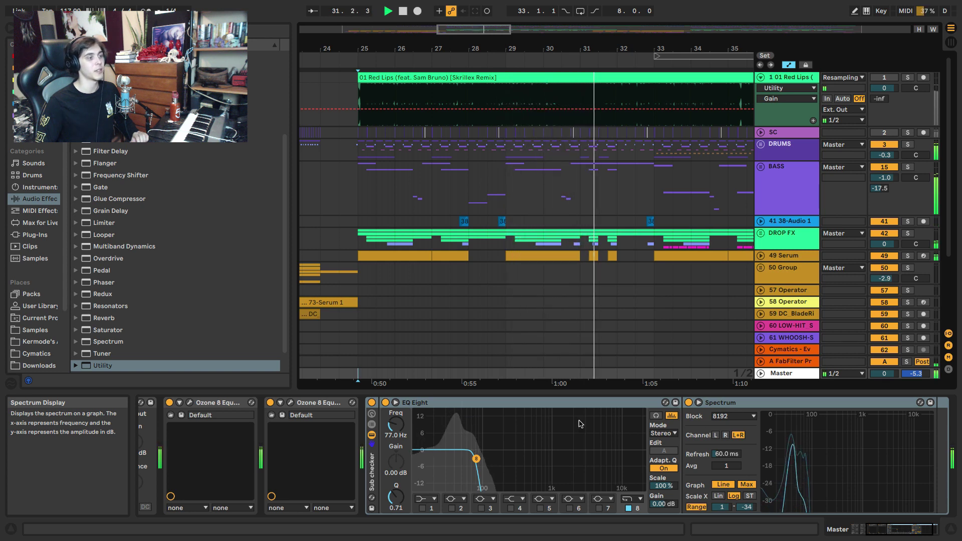
key(space)
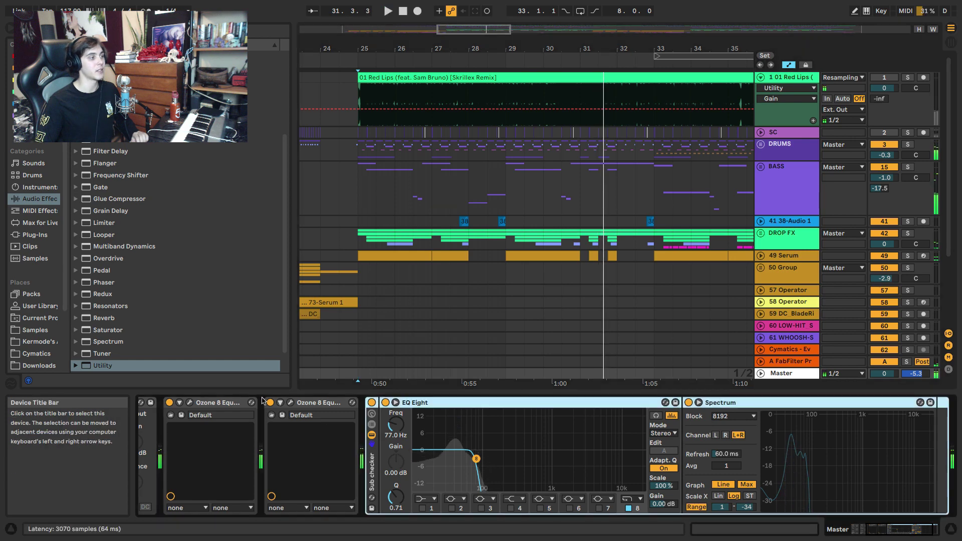
Review the second Ozone 8 Equalizer's match curve on the master, then delete the Sub checker rack and return to bar 25.
click(290, 402)
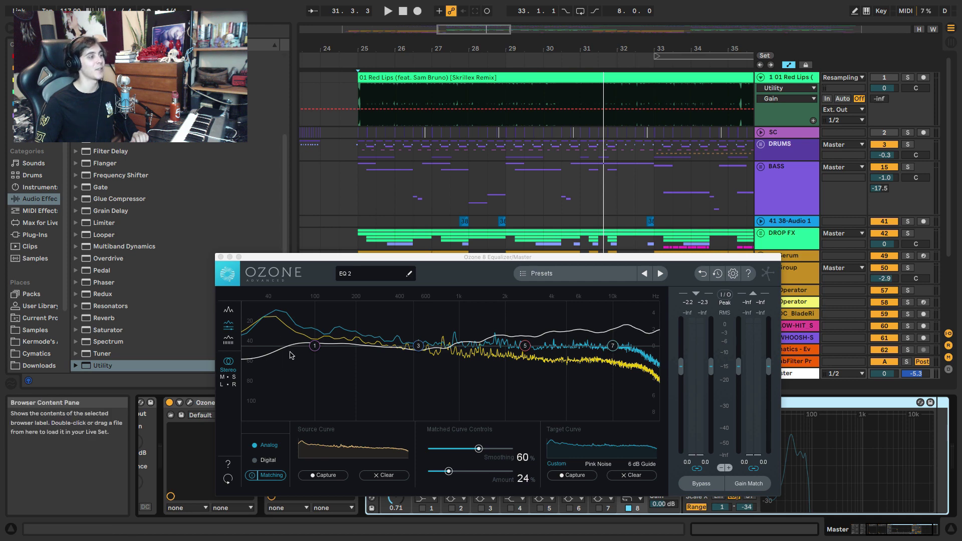
click(224, 260)
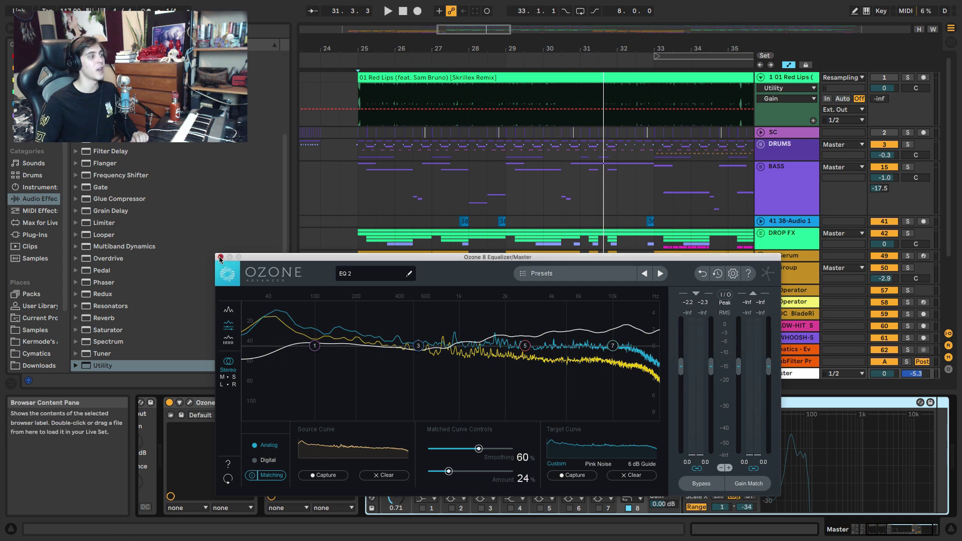
click(221, 258)
key(Delete)
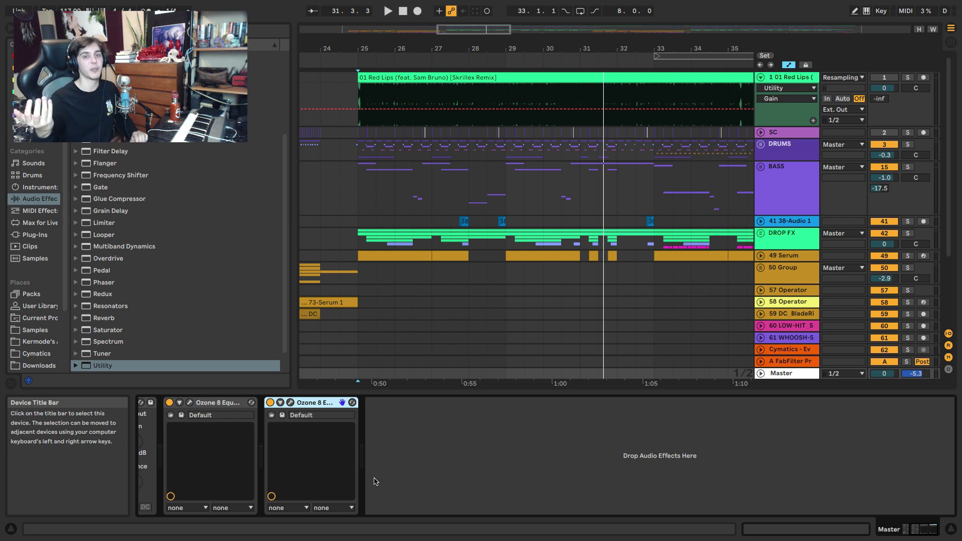
click(348, 201)
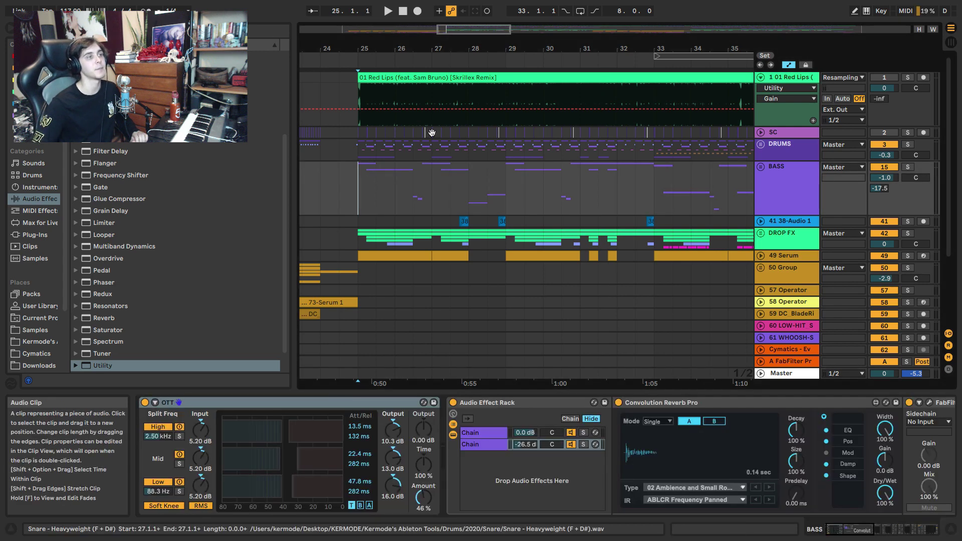